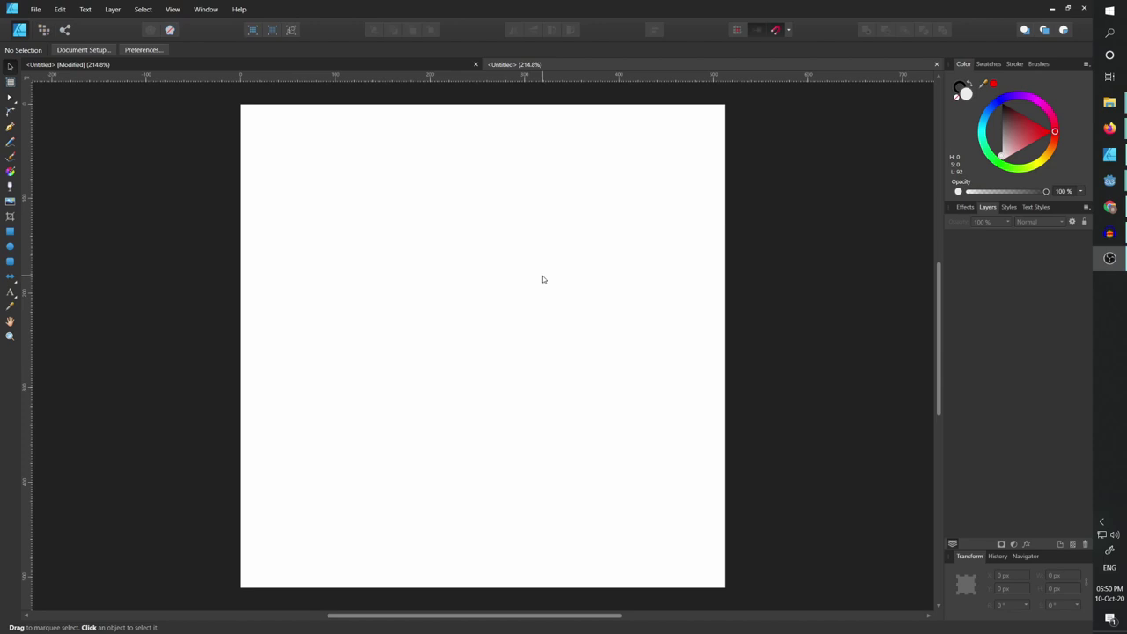
Make the document background transparent in Document Setup's Color settings
left_click(37, 9)
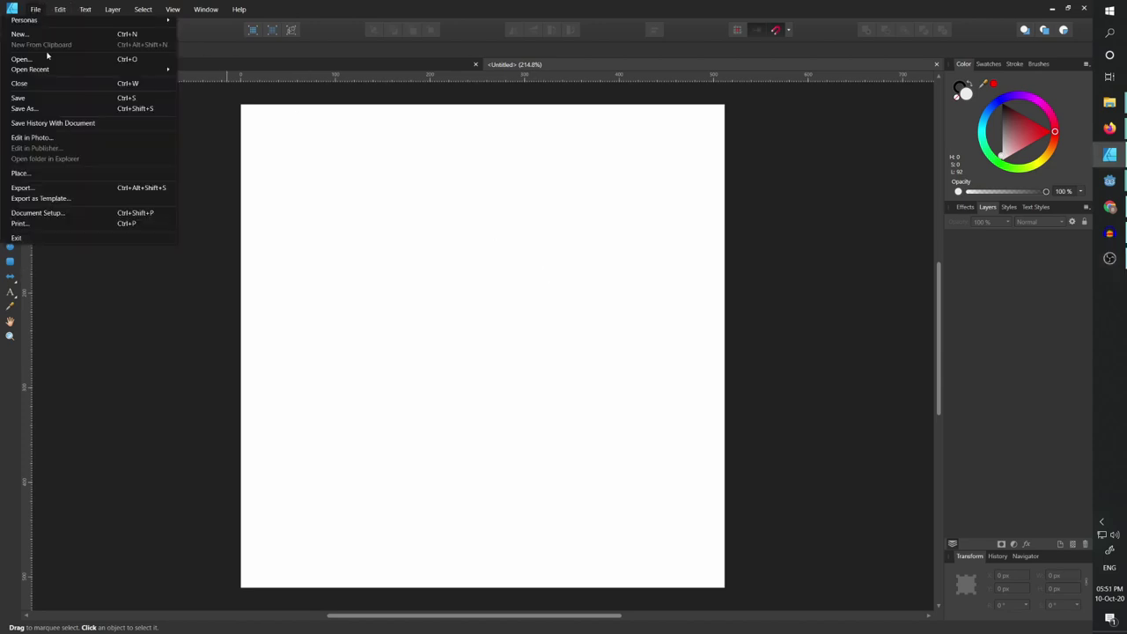
left_click(73, 213)
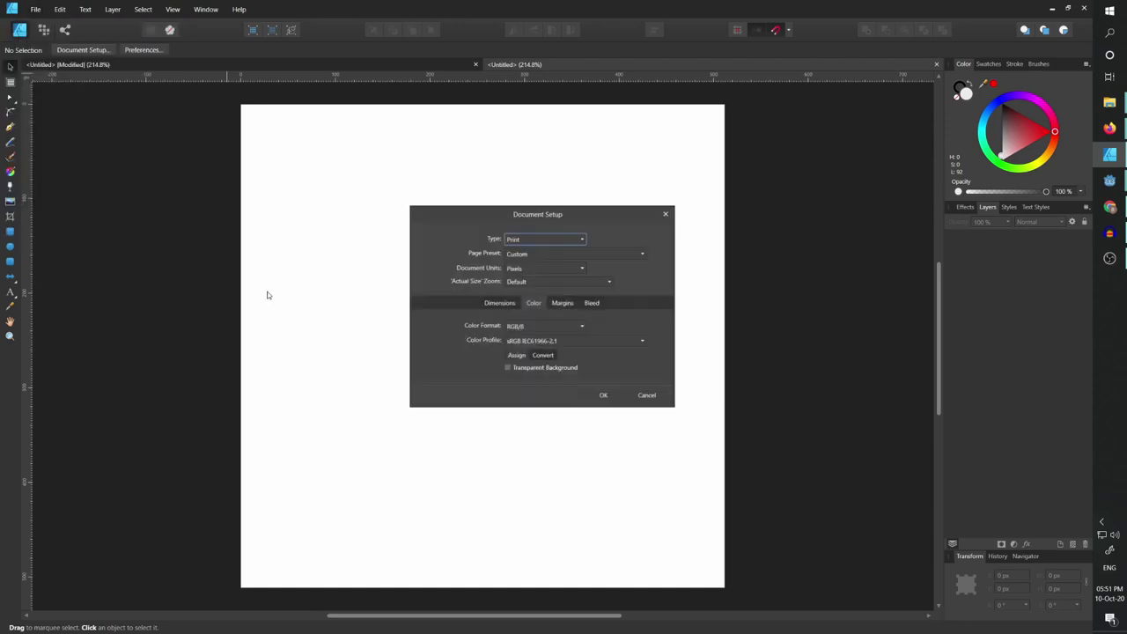
left_click(508, 368)
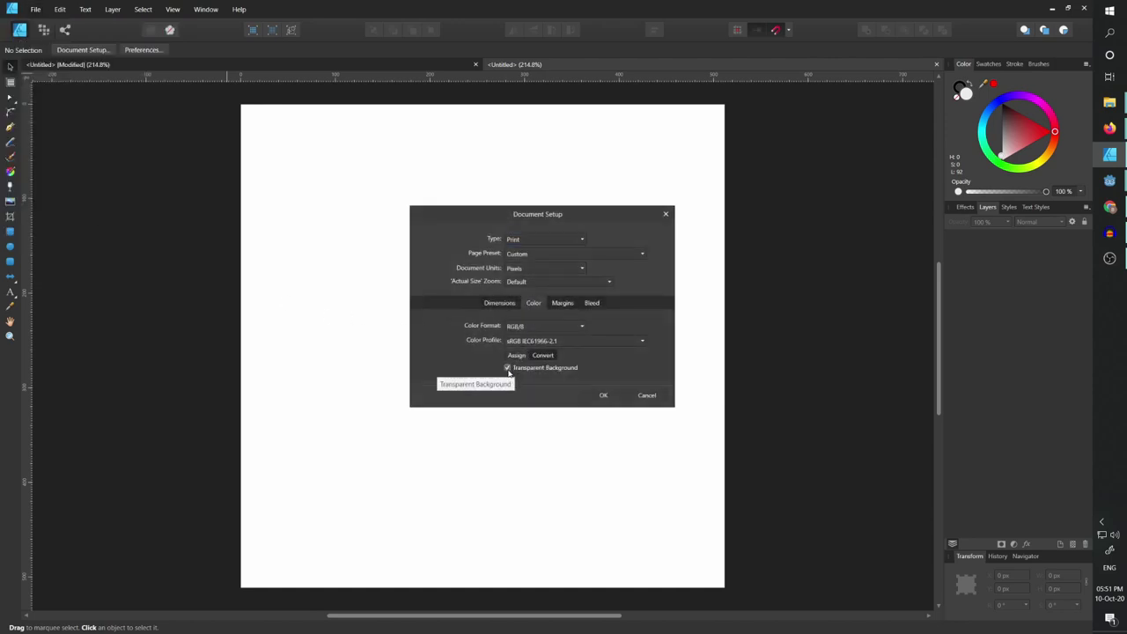
left_click(603, 395)
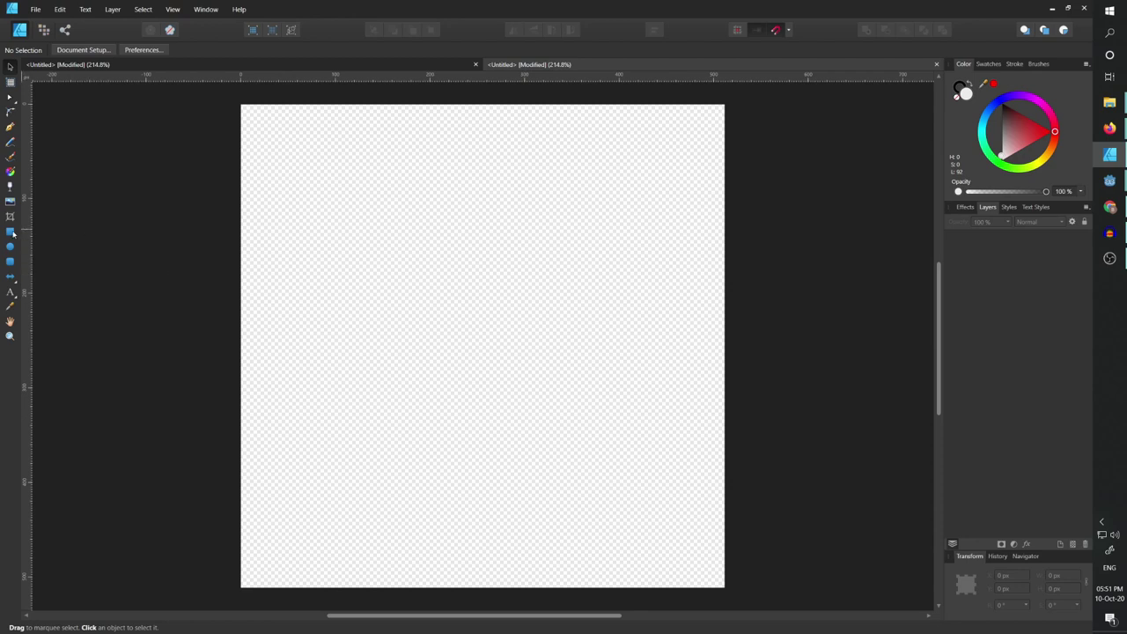
Draw a black-filled rectangle covering the whole 512 × 512 page
key("m")
left_click_drag(242, 109, 725, 587)
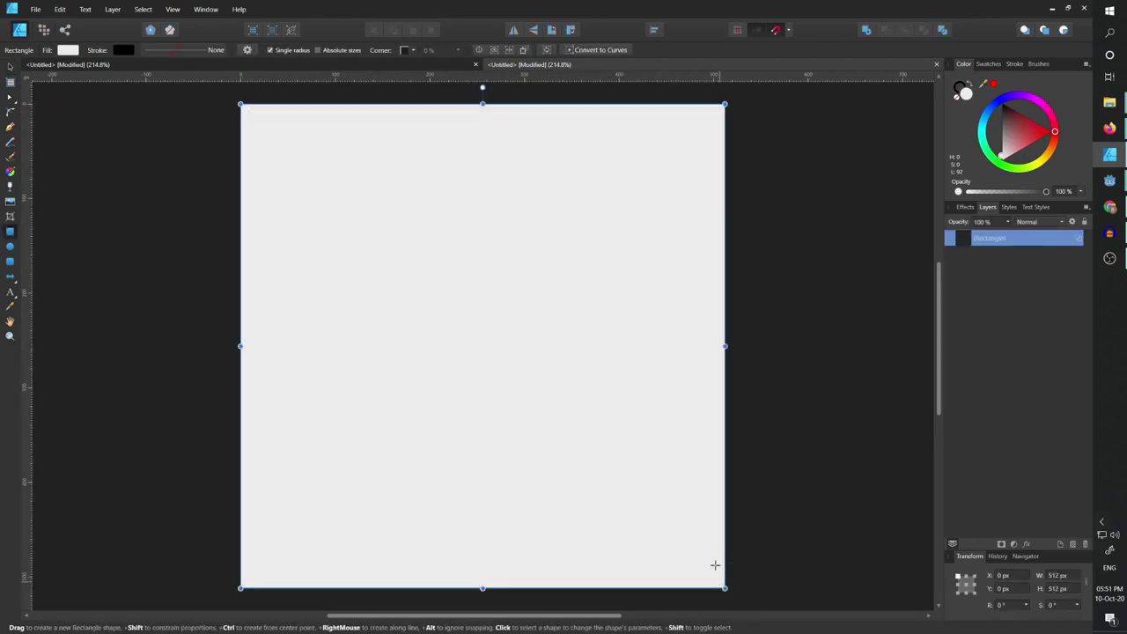
left_click_drag(1010, 134, 1000, 103)
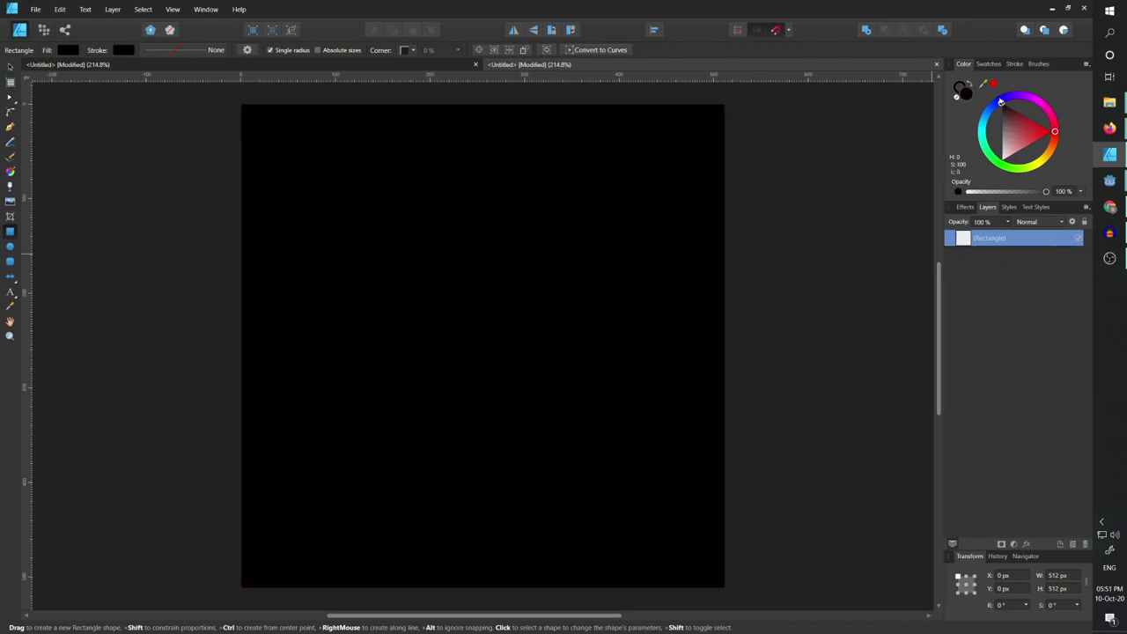
double_click(995, 239)
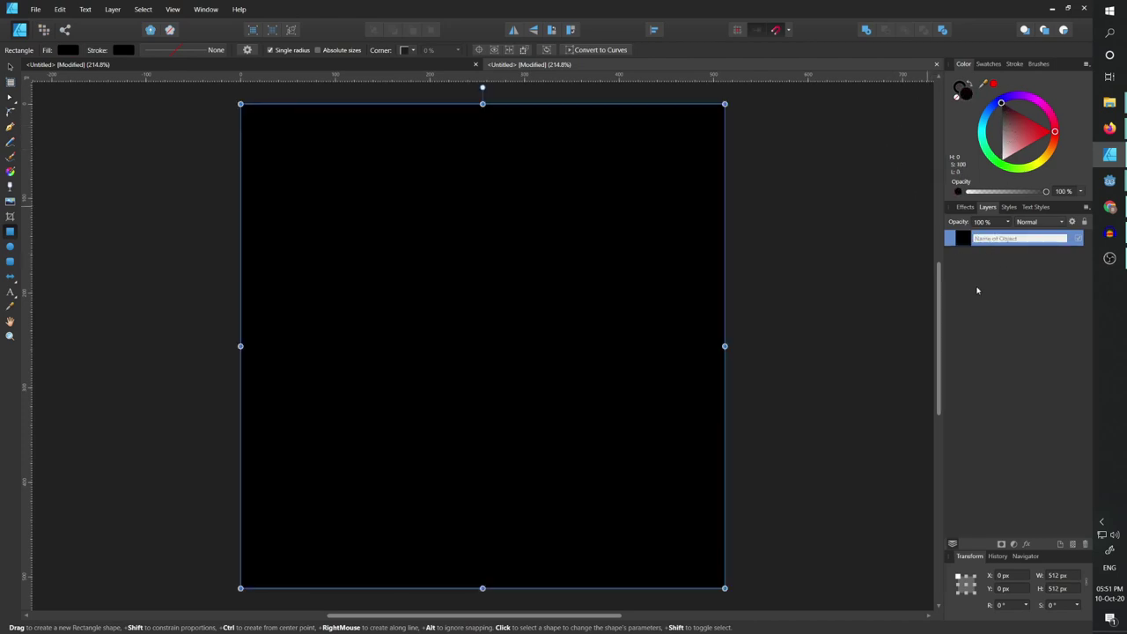
key("Escape")
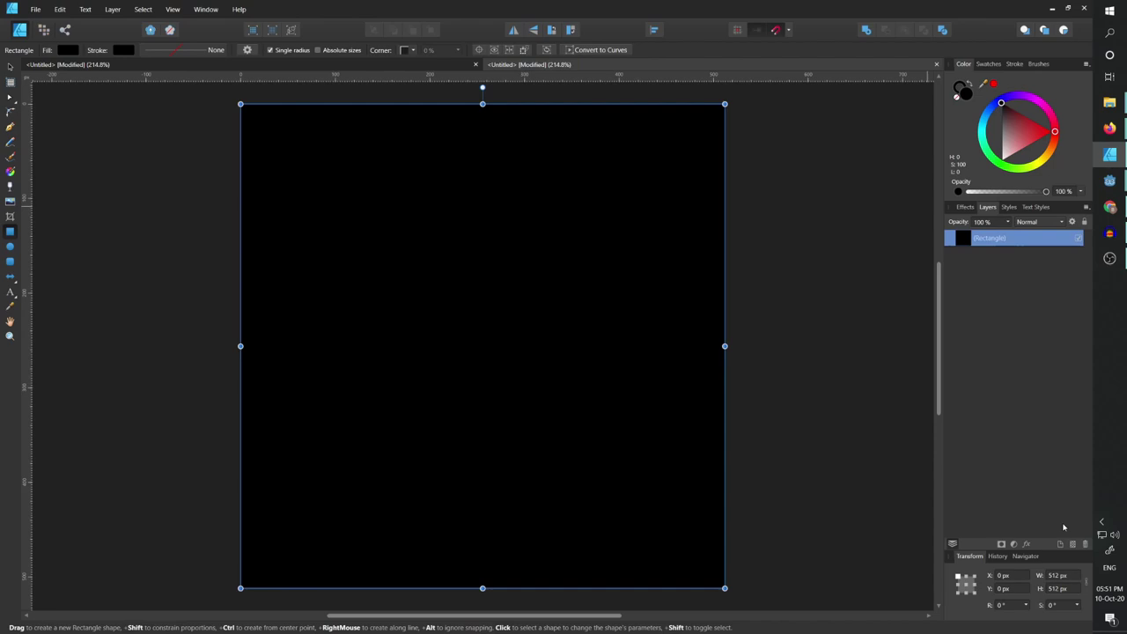
Add a new pixel layer and pick the Basic 32 px round brush in white
left_click(1073, 544)
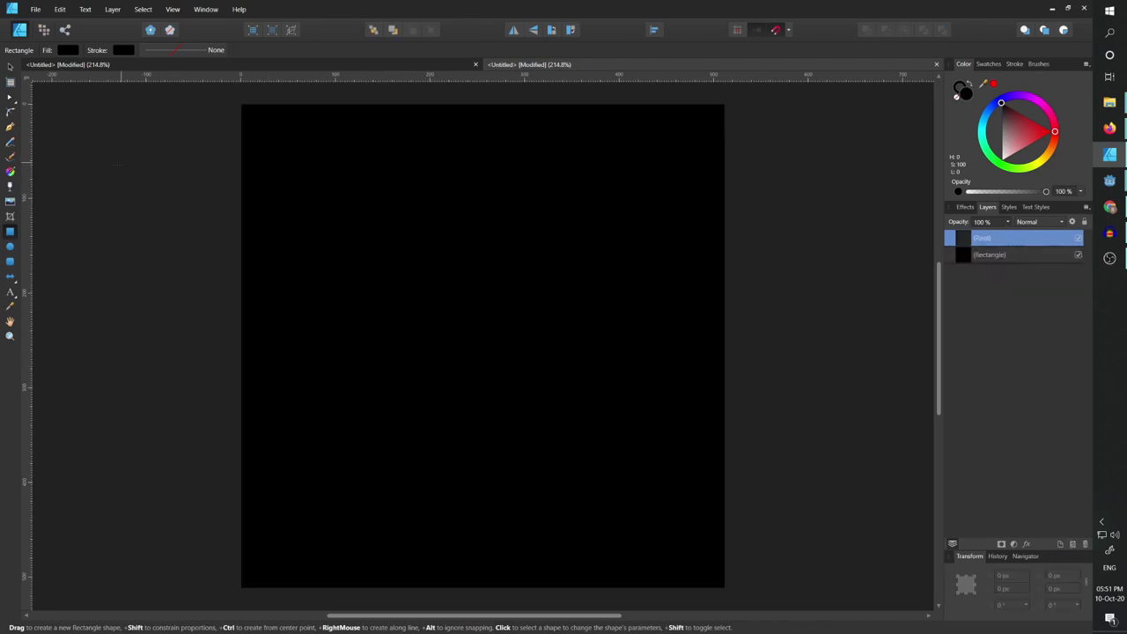
left_click(43, 30)
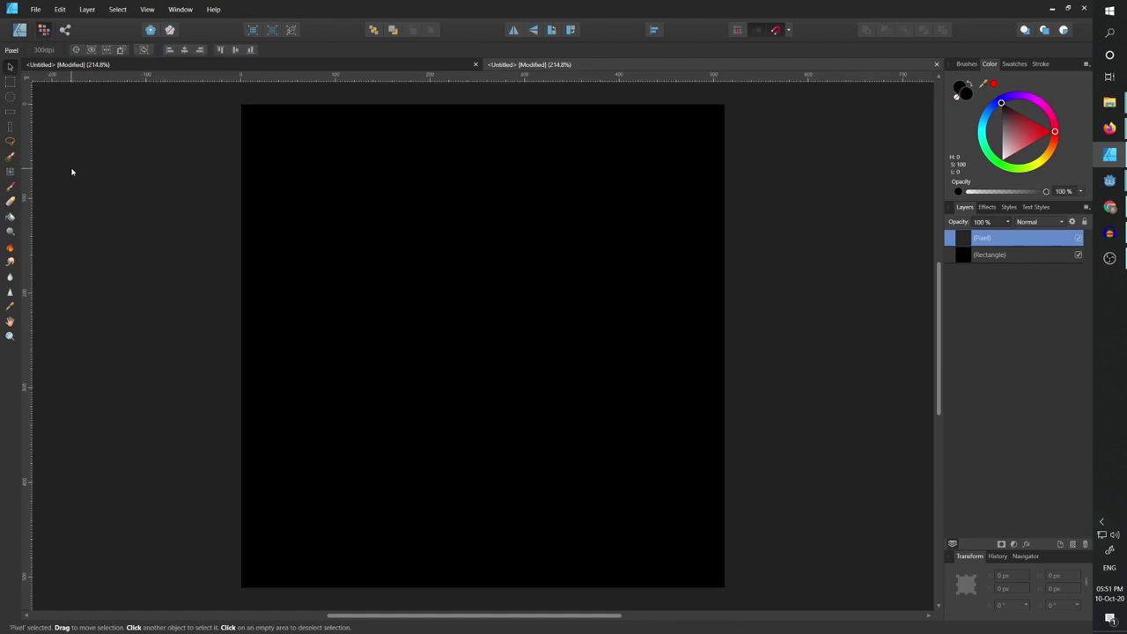
left_click(10, 185)
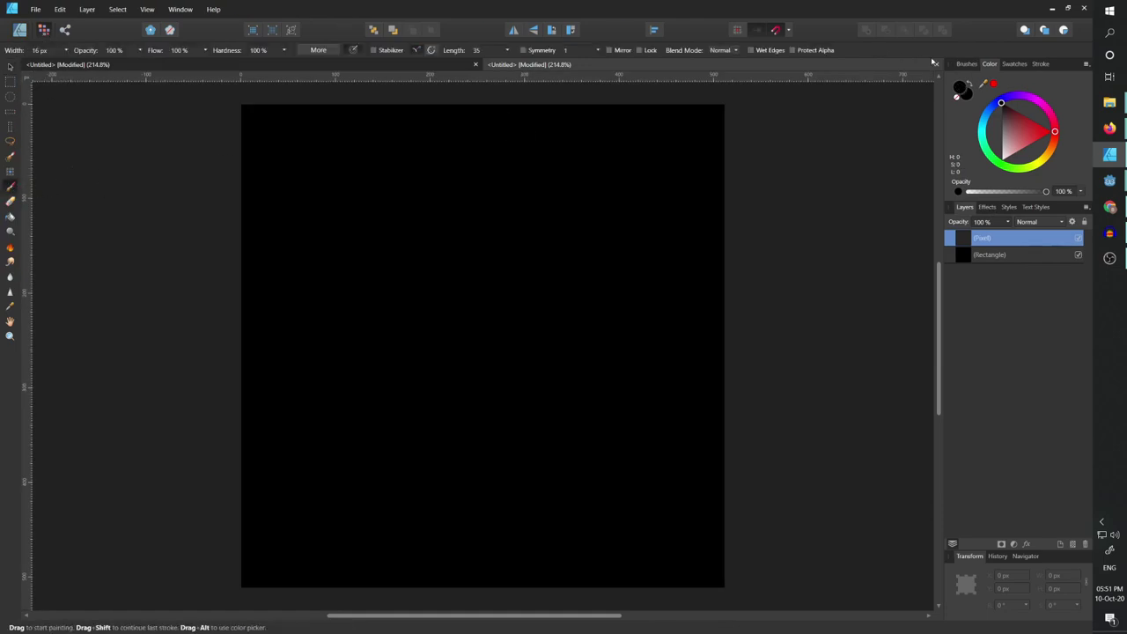
left_click(965, 64)
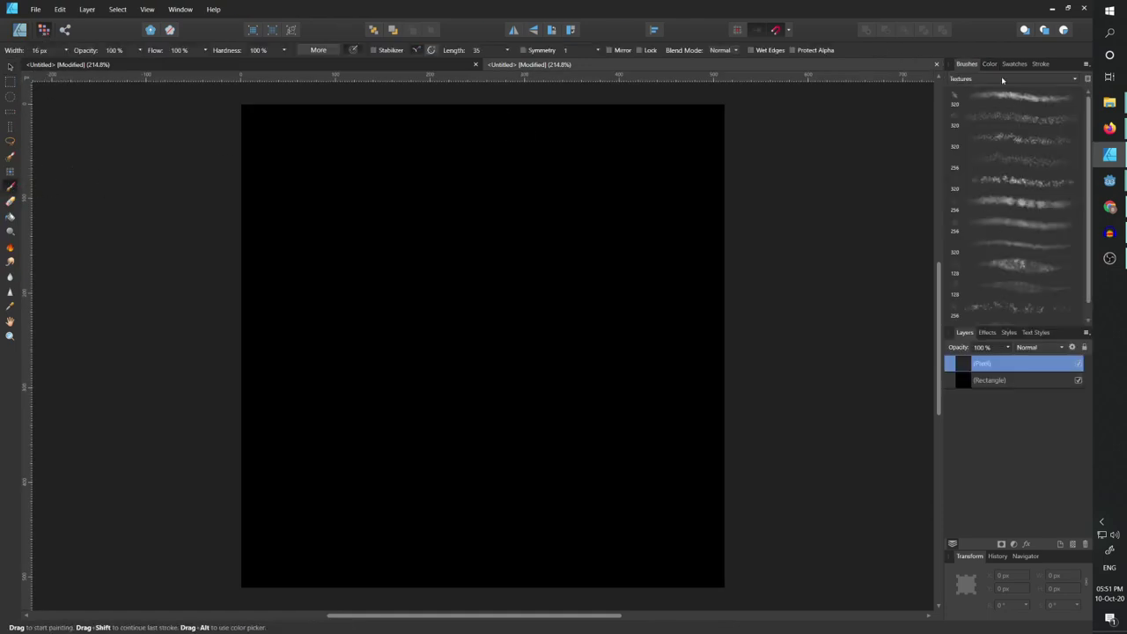
left_click(1002, 80)
left_click(984, 91)
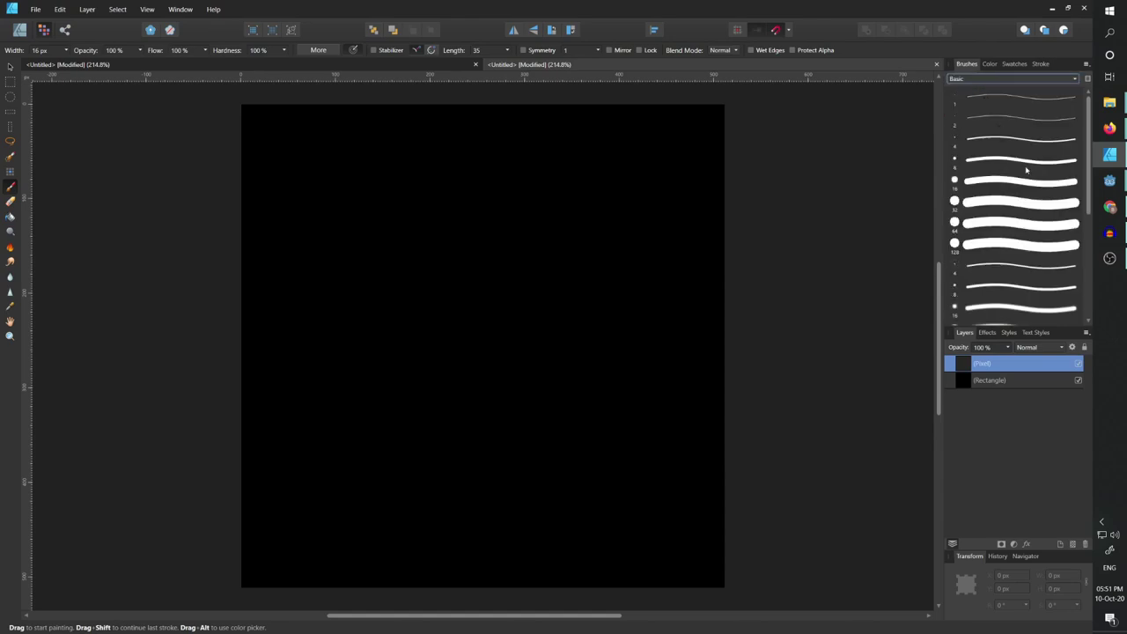
left_click(991, 201)
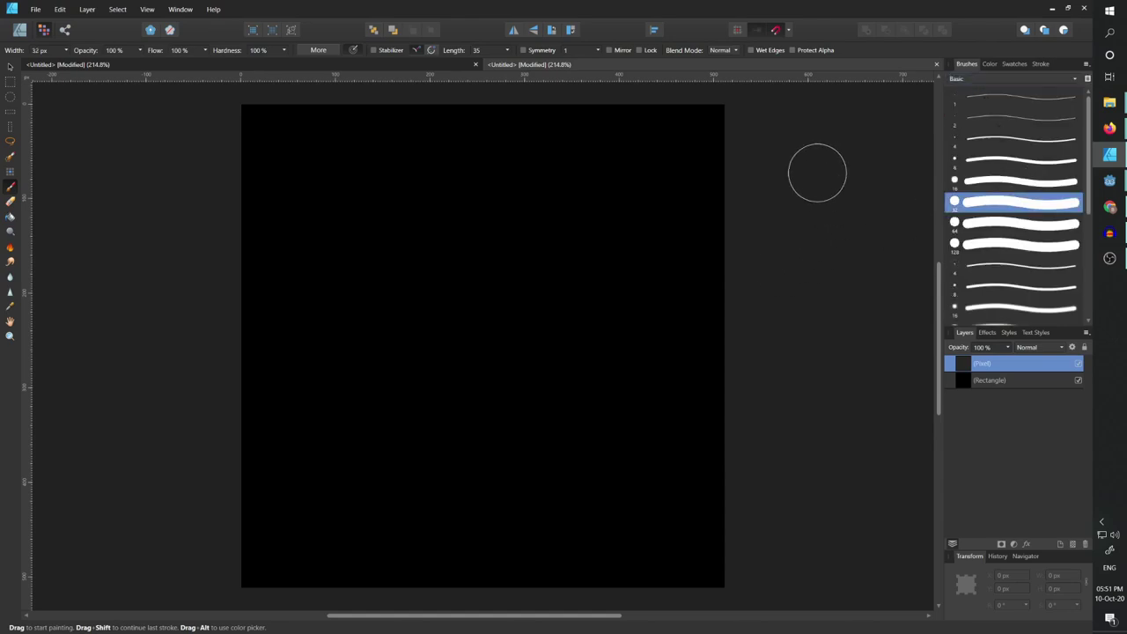
left_click(988, 65)
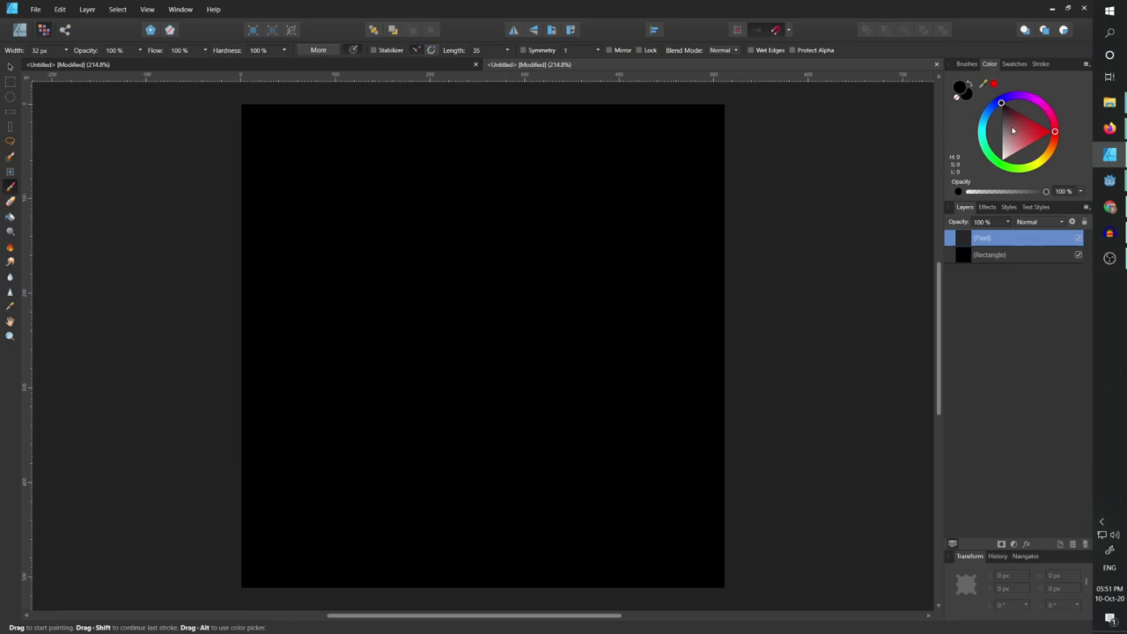
key("x")
Paint two wide white strokes across the page and fill between them into one band
left_click_drag(199, 255, 752, 254)
left_click(305, 382)
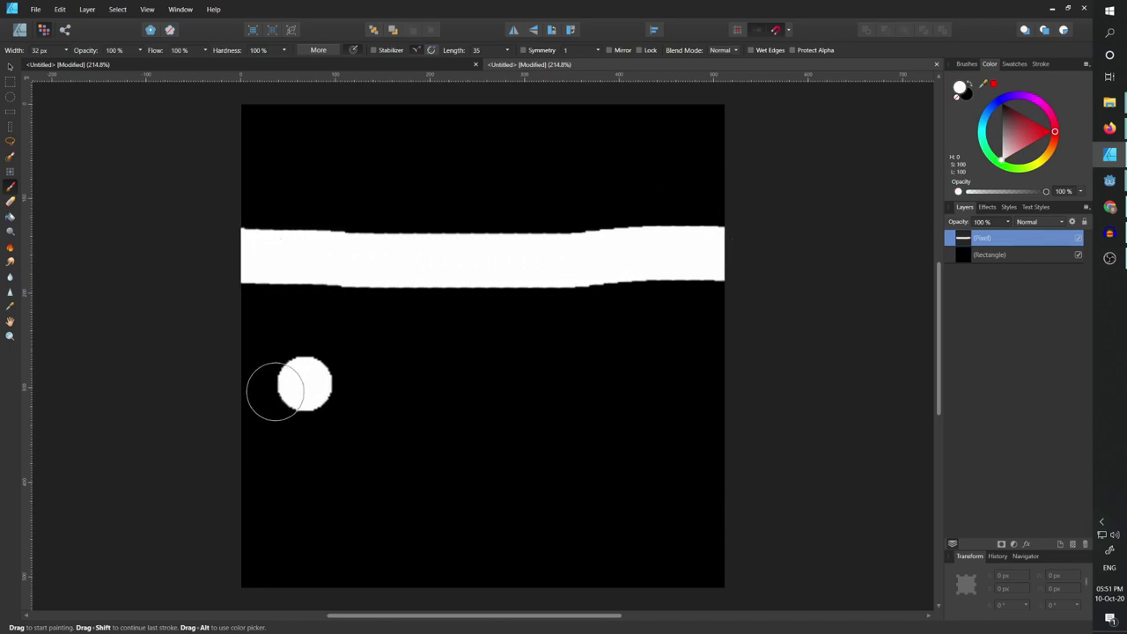
key("ctrl+z")
left_click_drag(221, 455, 723, 450)
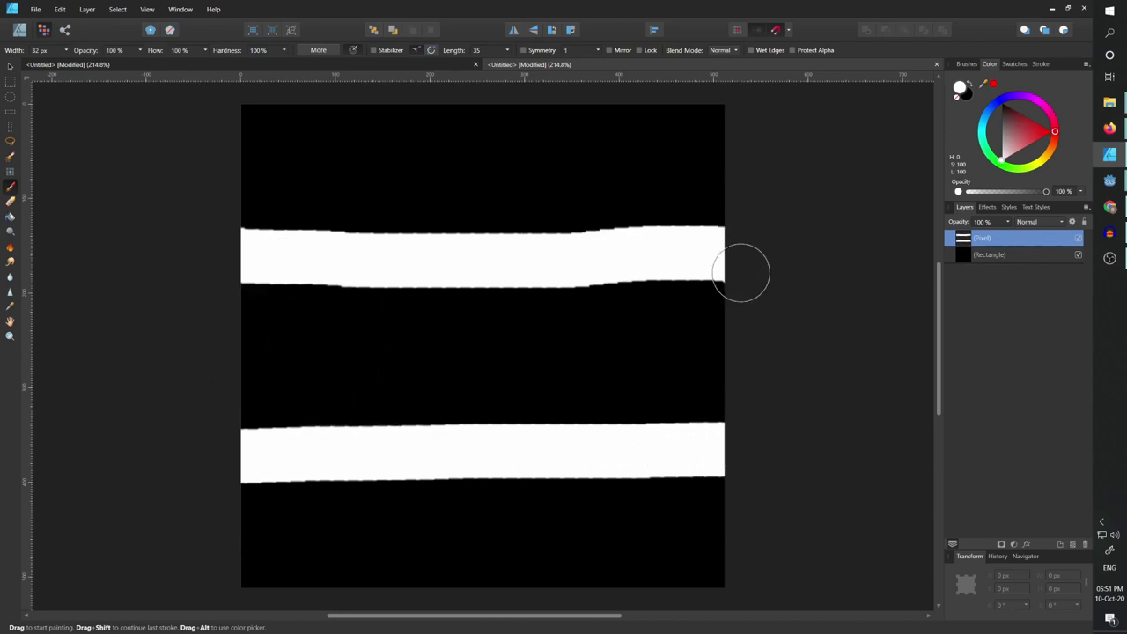
left_click(291, 411)
key("ctrl+z")
left_click(268, 243)
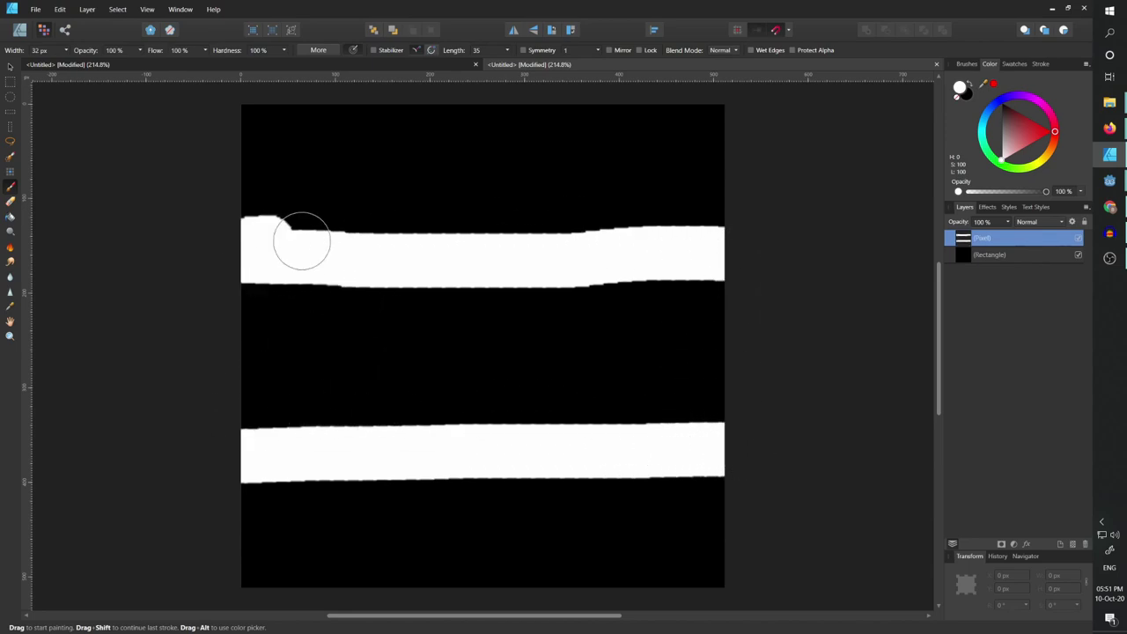
left_click_drag(301, 240, 661, 237)
mouse_move(156, 320)
left_mouse_down()
mouse_move(309, 304)
mouse_move(712, 297)
mouse_move(714, 324)
mouse_move(658, 341)
mouse_move(231, 359)
mouse_move(263, 379)
mouse_move(740, 363)
mouse_move(699, 397)
mouse_move(206, 420)
left_mouse_up()
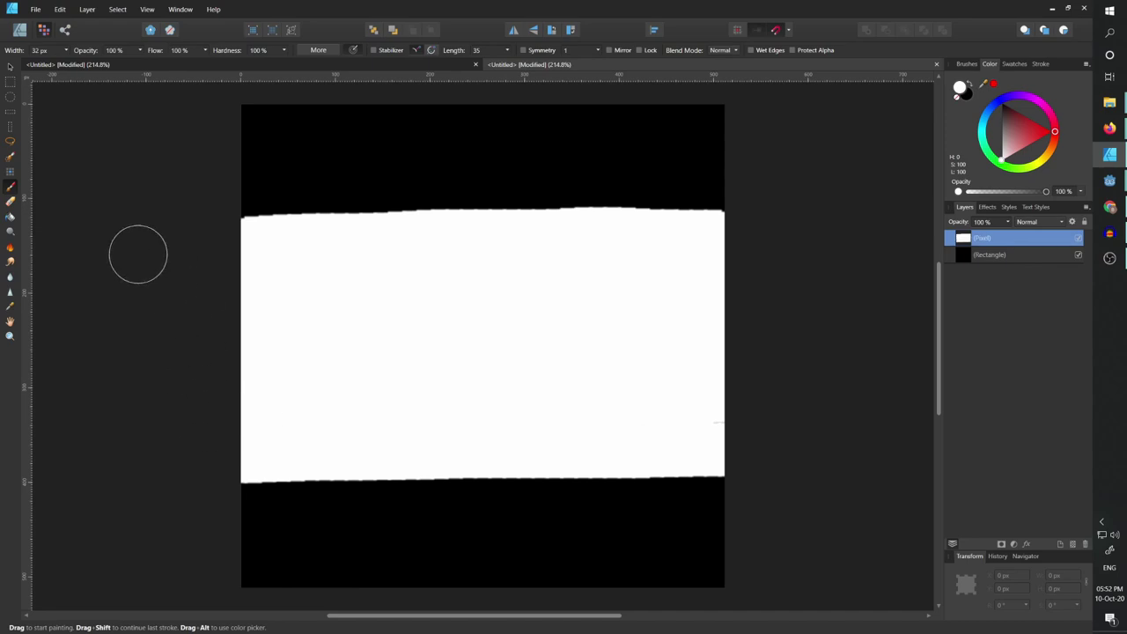
Set up the Erase Brush with a Textures brush at about 34 px width
left_click(9, 201)
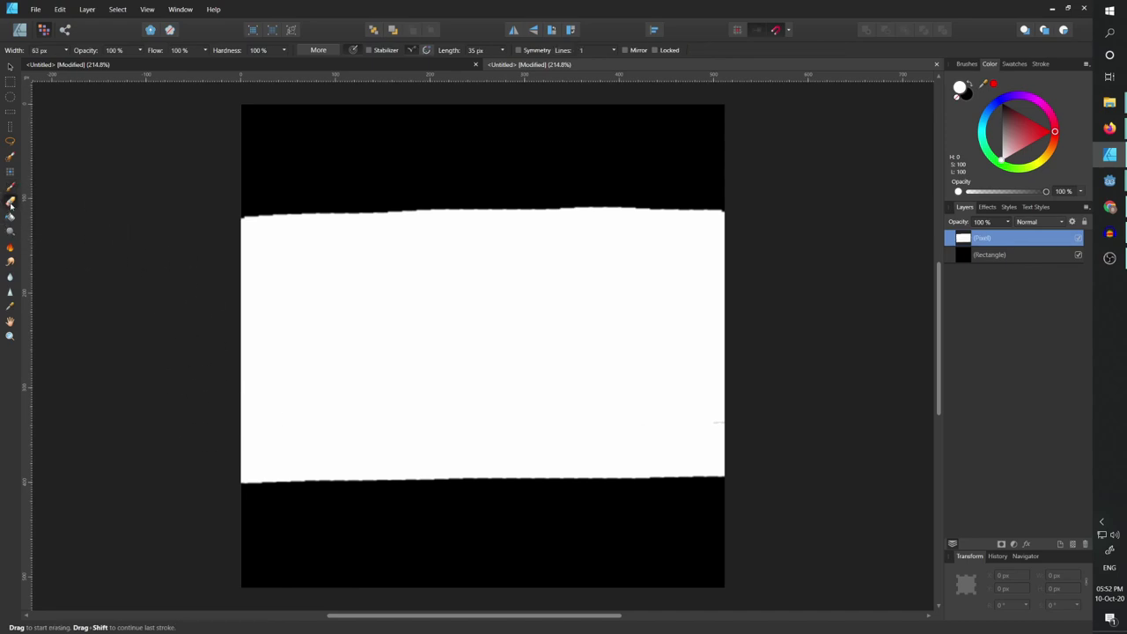
left_click(389, 243)
key("ctrl+z")
left_click(969, 65)
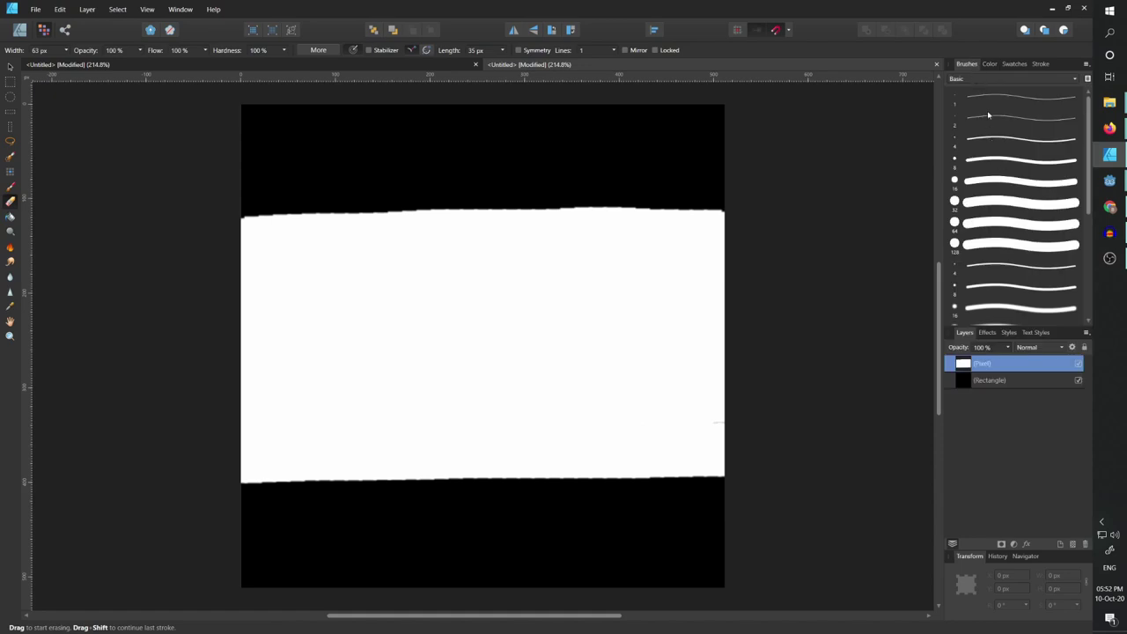
left_click(988, 79)
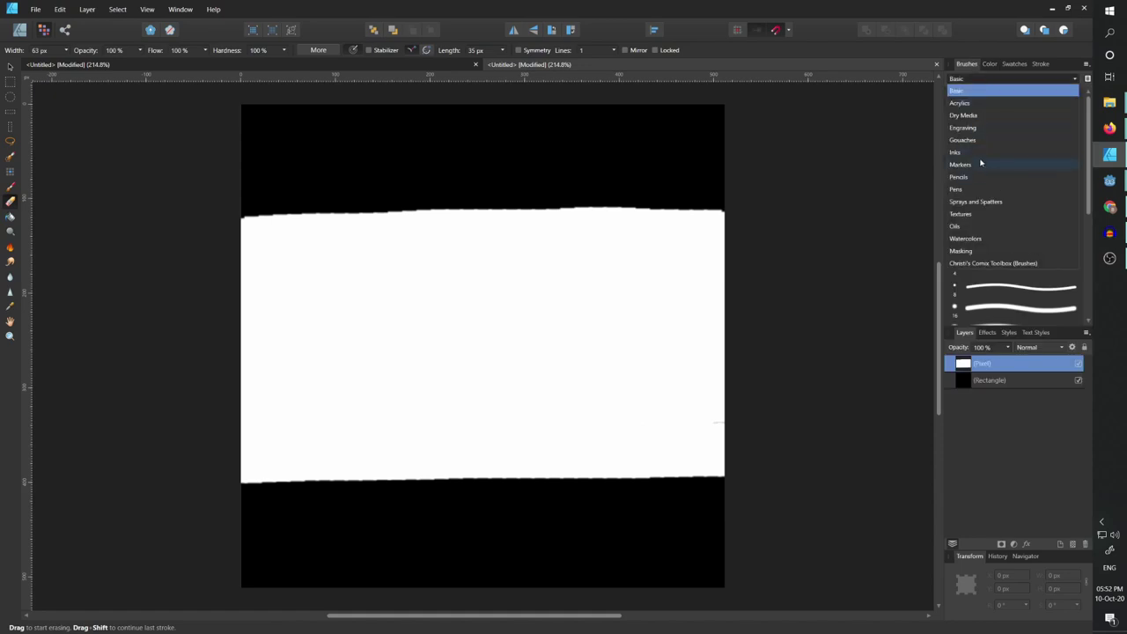
left_click(982, 215)
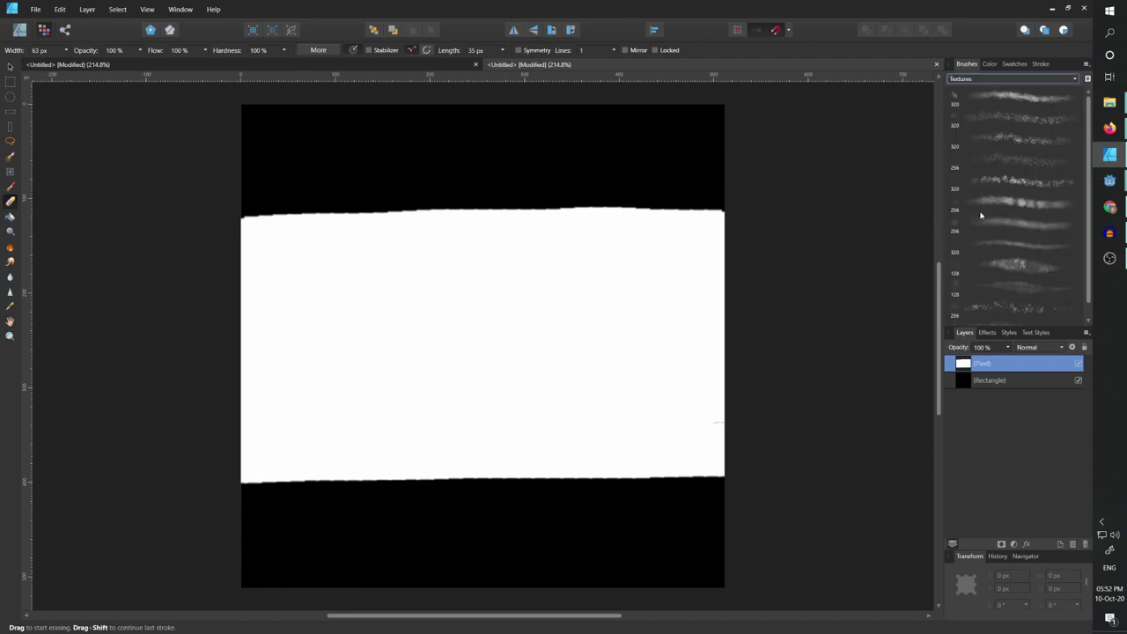
left_click(1012, 96)
mouse_move(704, 199)
left_mouse_down()
mouse_move(678, 201)
mouse_move(448, 141)
left_mouse_up()
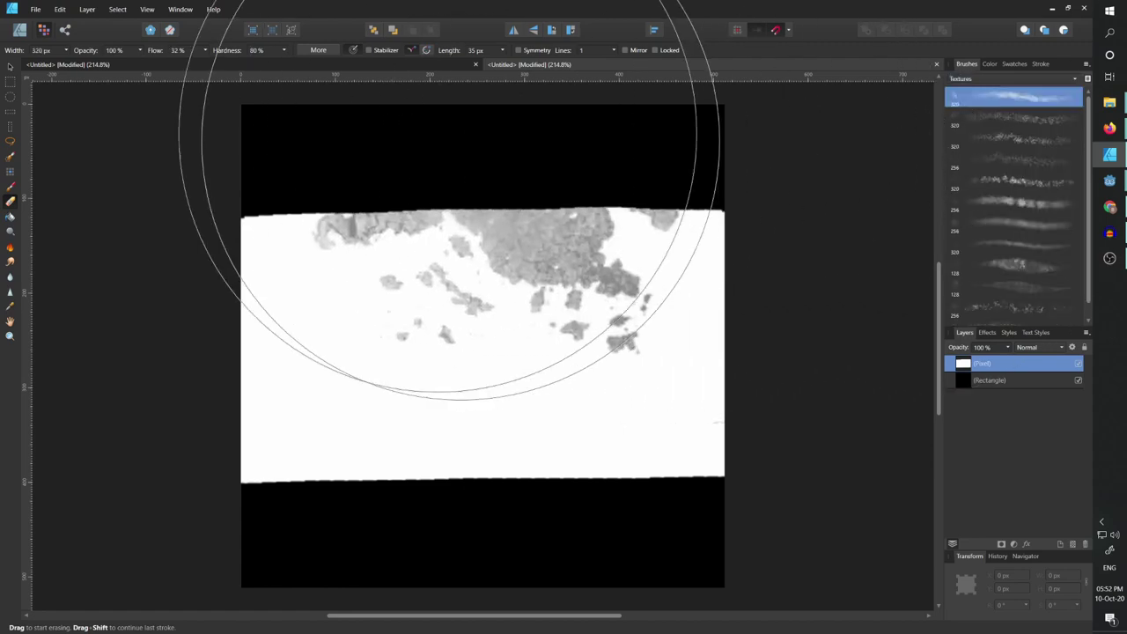
key("ctrl+z")
left_click(67, 51)
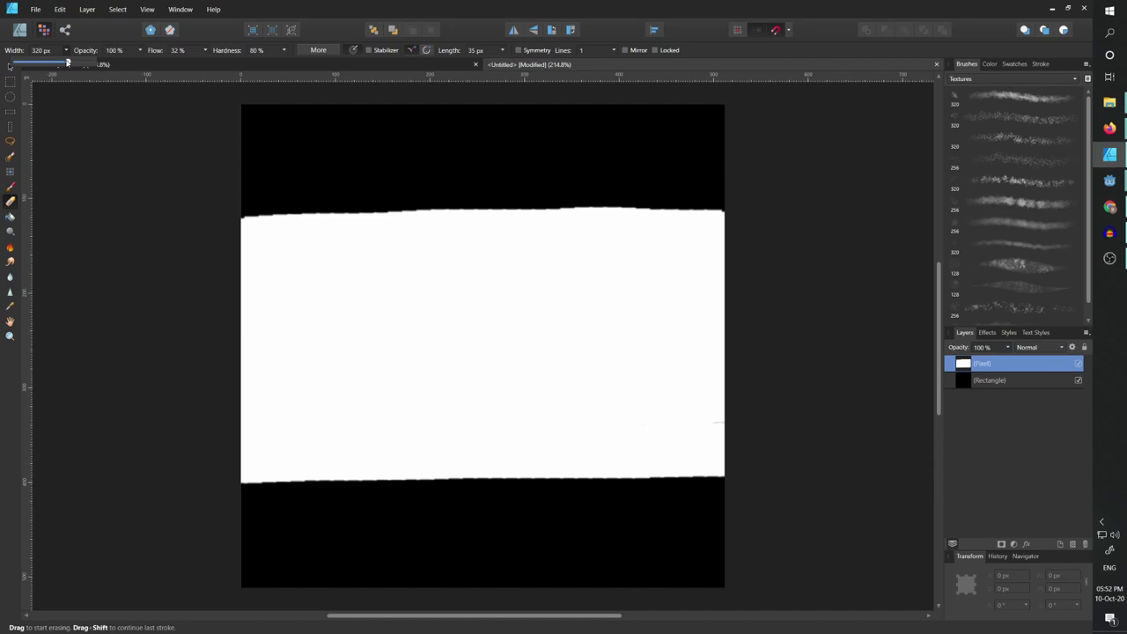
left_click_drag(67, 62, 41, 61)
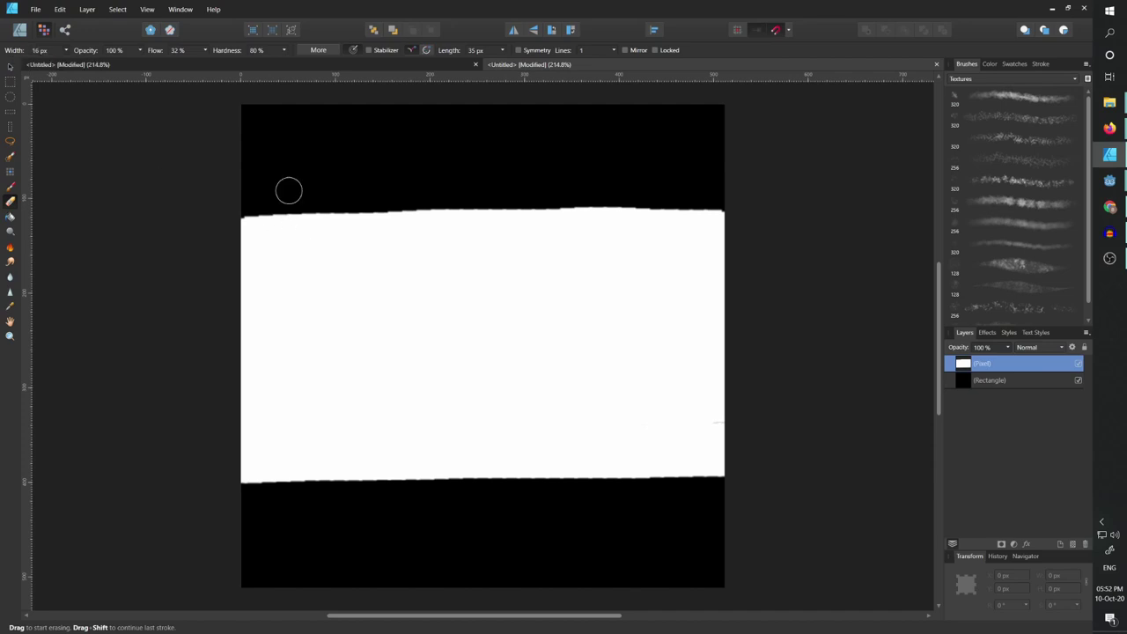
left_click(65, 51)
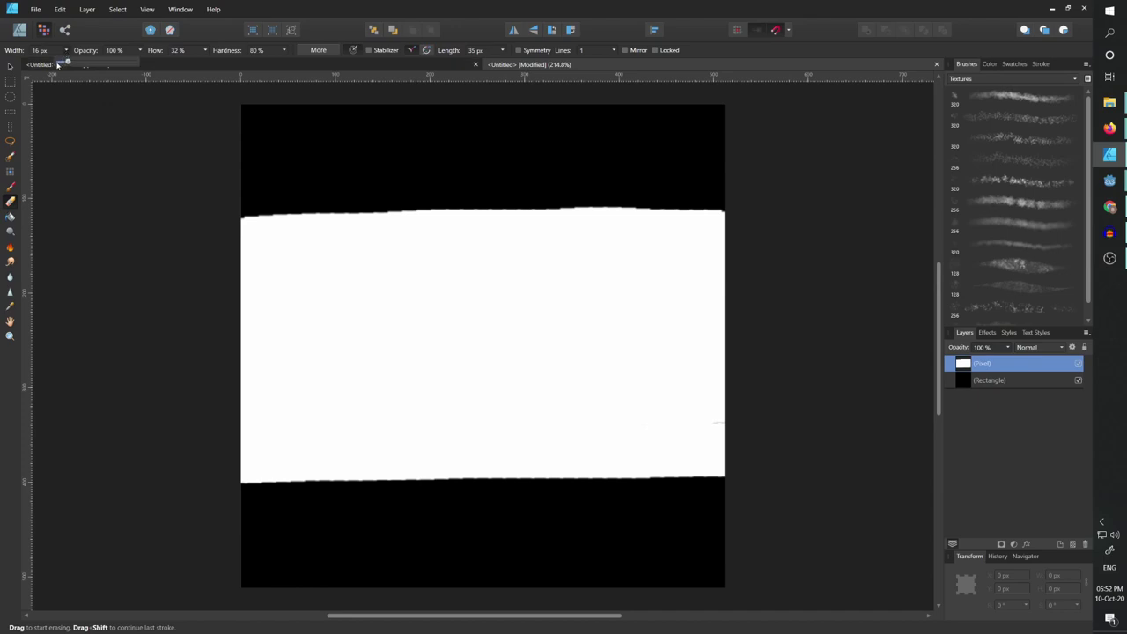
left_click_drag(67, 63, 80, 63)
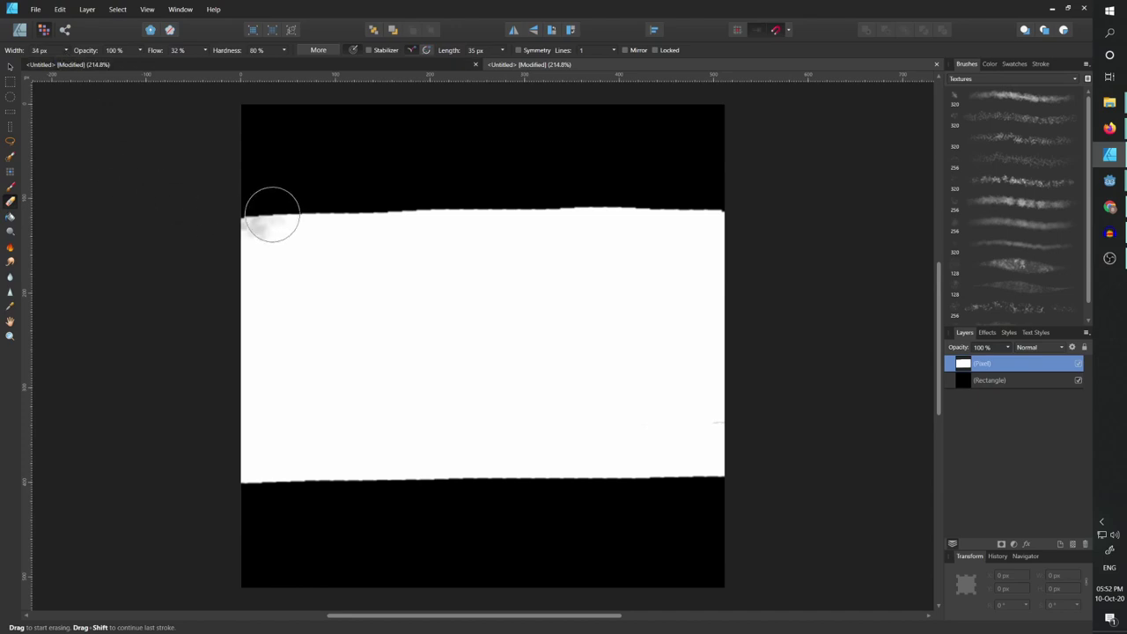
Erode the white band's top, bottom, left and right edges into ragged smoke
mouse_move(231, 227)
left_mouse_down()
mouse_move(259, 221)
mouse_move(223, 242)
mouse_move(271, 214)
mouse_move(553, 211)
mouse_move(276, 201)
mouse_move(295, 203)
mouse_move(273, 213)
mouse_move(587, 212)
mouse_move(630, 217)
mouse_move(596, 220)
mouse_move(655, 235)
mouse_move(664, 225)
mouse_move(647, 222)
mouse_move(708, 231)
mouse_move(656, 218)
mouse_move(718, 221)
mouse_move(531, 203)
mouse_move(674, 208)
left_mouse_up()
left_click_drag(420, 352, 363, 400)
key("ctrl+z")
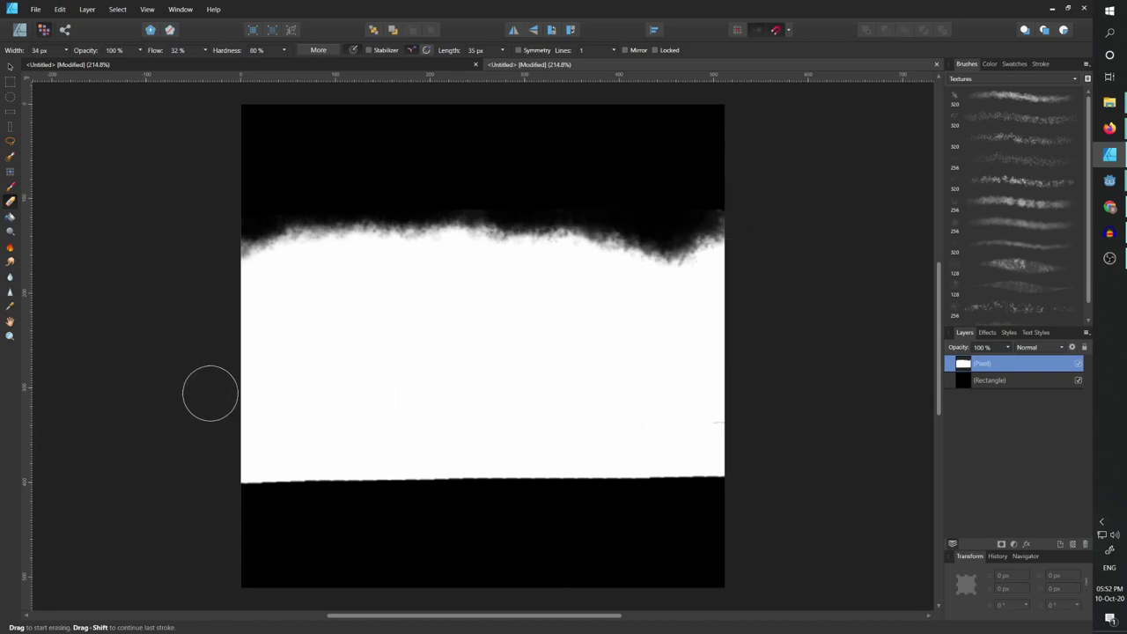
mouse_move(282, 462)
left_mouse_down()
mouse_move(230, 431)
mouse_move(262, 464)
mouse_move(353, 485)
mouse_move(279, 464)
mouse_move(499, 483)
mouse_move(368, 469)
mouse_move(557, 474)
mouse_move(471, 464)
mouse_move(492, 470)
mouse_move(726, 428)
mouse_move(688, 449)
mouse_move(652, 450)
mouse_move(732, 387)
mouse_move(631, 453)
mouse_move(385, 449)
mouse_move(652, 415)
mouse_move(543, 449)
mouse_move(282, 482)
left_mouse_up()
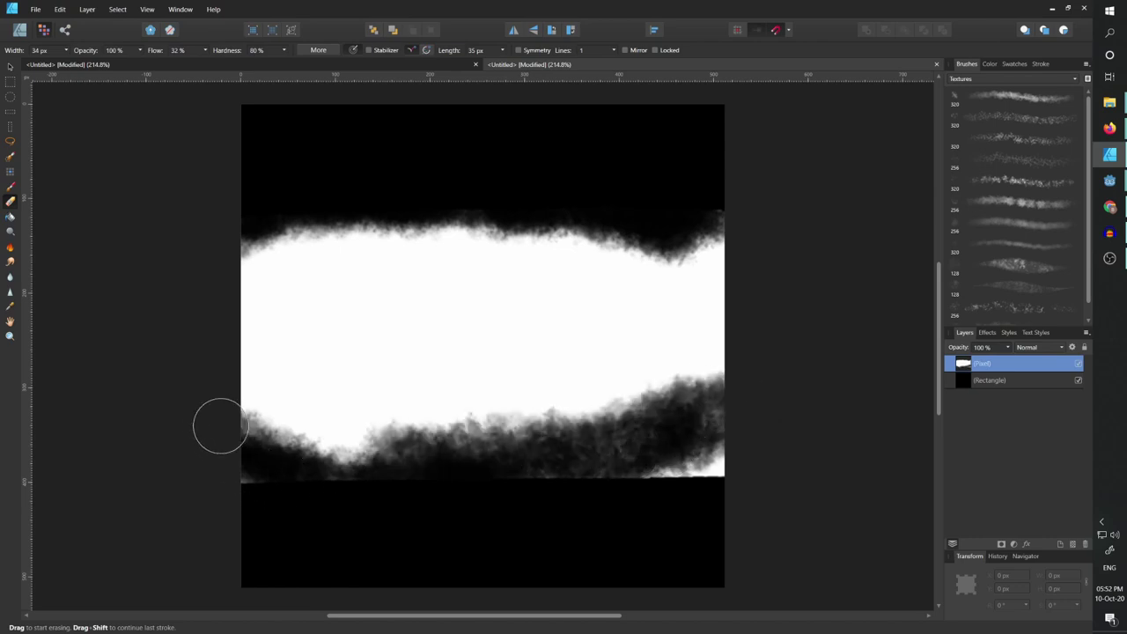
left_click_drag(680, 286, 697, 307)
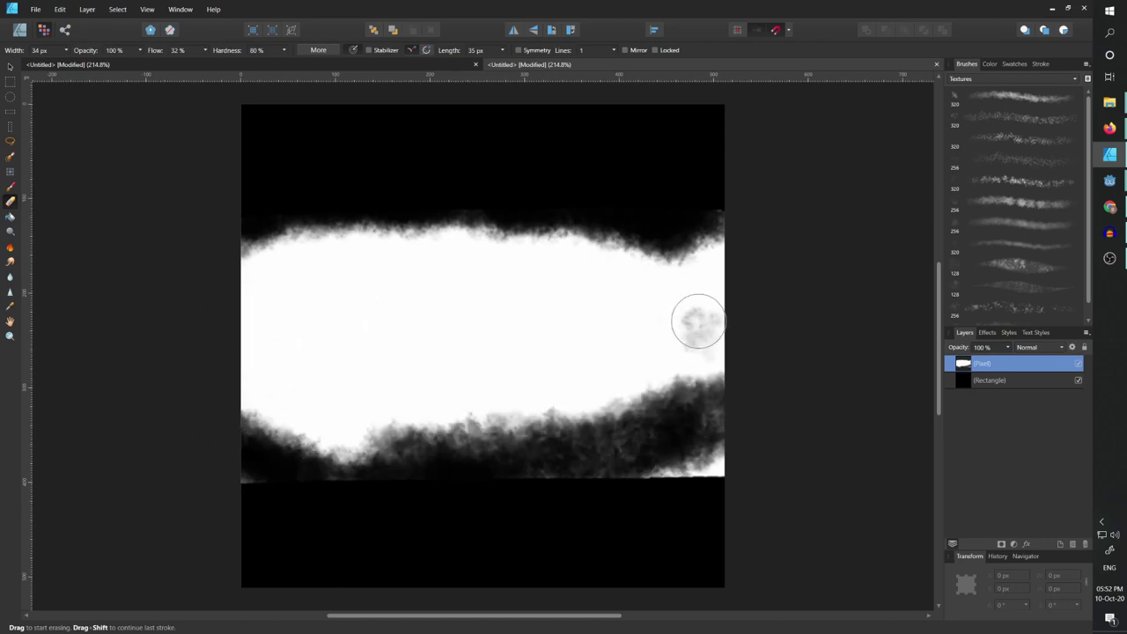
mouse_move(581, 224)
left_mouse_down()
mouse_move(705, 288)
mouse_move(652, 239)
mouse_move(711, 233)
mouse_move(702, 240)
mouse_move(738, 283)
mouse_move(715, 302)
mouse_move(720, 368)
mouse_move(740, 359)
mouse_move(683, 392)
mouse_move(713, 432)
mouse_move(646, 477)
mouse_move(714, 470)
left_mouse_up()
mouse_move(573, 485)
left_mouse_down()
mouse_move(742, 431)
mouse_move(675, 432)
mouse_move(716, 412)
mouse_move(604, 473)
mouse_move(637, 457)
mouse_move(405, 491)
mouse_move(277, 488)
mouse_move(187, 460)
mouse_move(624, 459)
left_mouse_up()
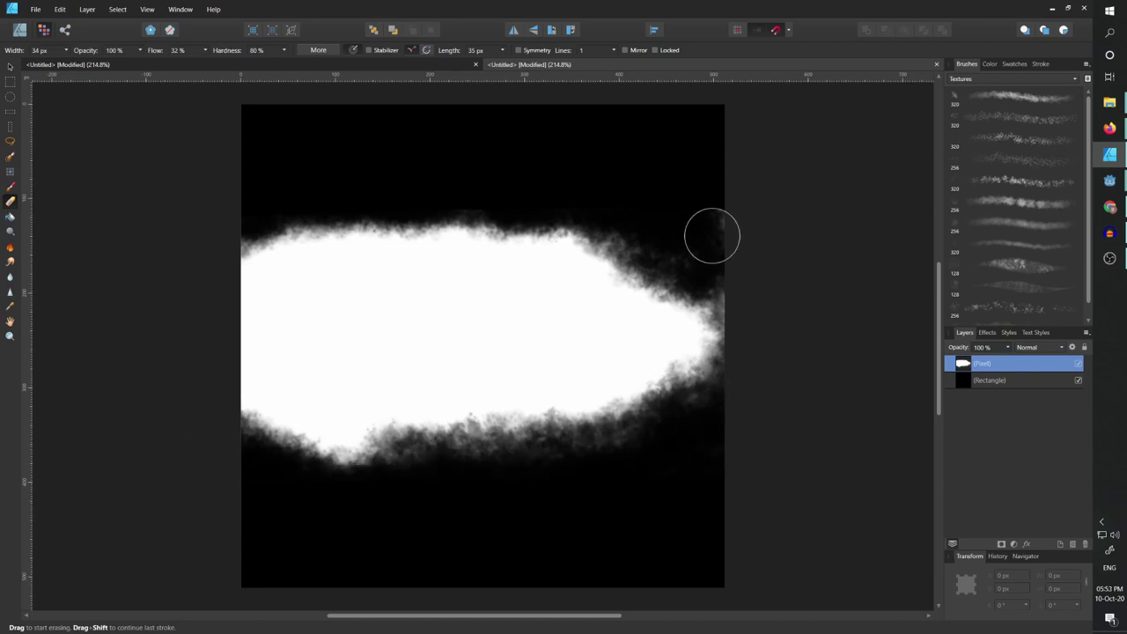
mouse_move(712, 234)
left_mouse_down()
mouse_move(744, 244)
mouse_move(685, 254)
mouse_move(740, 304)
mouse_move(678, 237)
mouse_move(673, 259)
mouse_move(646, 234)
left_mouse_up()
mouse_move(299, 206)
left_mouse_down()
mouse_move(233, 327)
mouse_move(245, 384)
mouse_move(271, 421)
mouse_move(244, 413)
mouse_move(244, 287)
mouse_move(268, 224)
mouse_move(230, 385)
mouse_move(261, 446)
mouse_move(235, 385)
mouse_move(280, 236)
mouse_move(236, 378)
mouse_move(258, 437)
mouse_move(247, 343)
mouse_move(279, 222)
mouse_move(246, 278)
mouse_move(226, 275)
mouse_move(310, 211)
mouse_move(299, 210)
mouse_move(346, 234)
mouse_move(332, 217)
mouse_move(377, 236)
mouse_move(475, 238)
mouse_move(464, 227)
mouse_move(620, 251)
mouse_move(540, 232)
mouse_move(677, 261)
left_mouse_up()
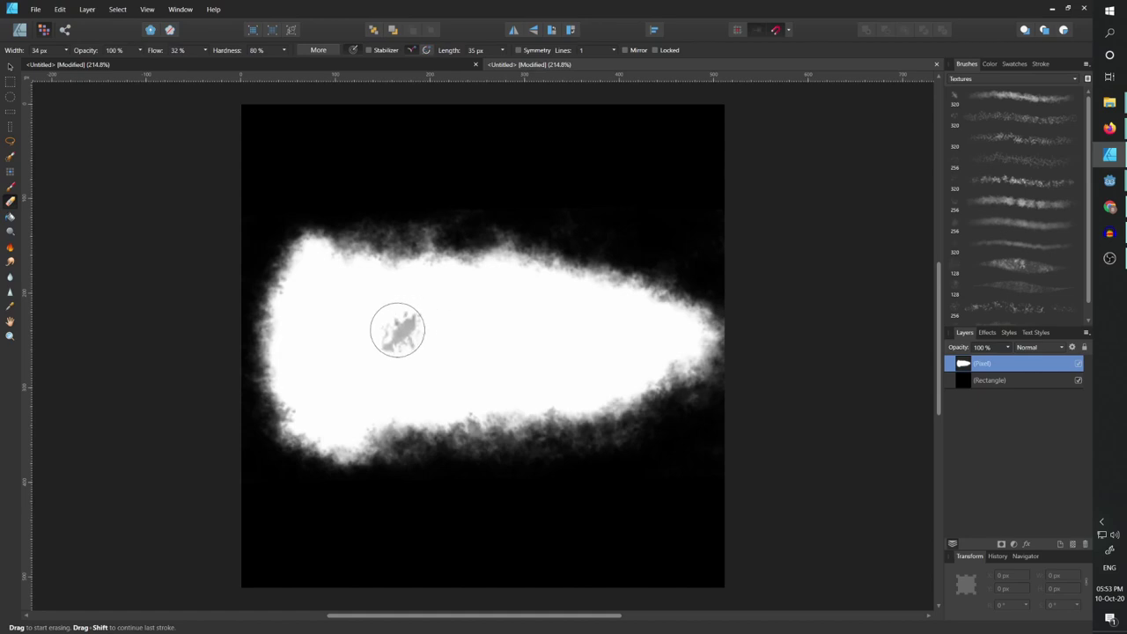
Enable an orange Outer Glow with a small radius on the flash layer
left_click(1026, 545)
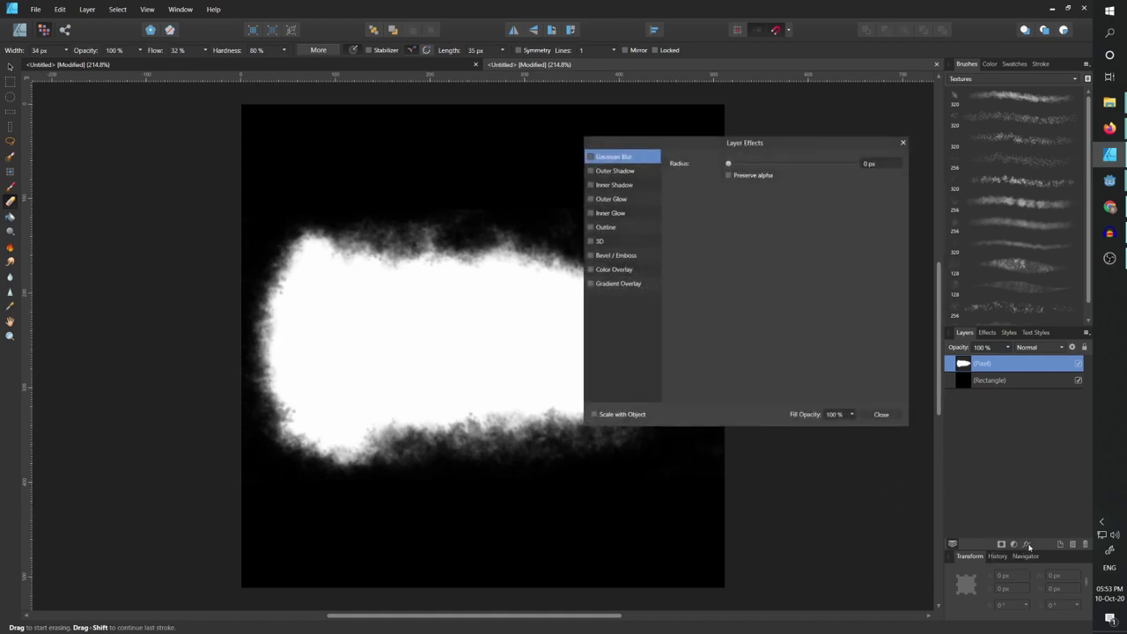
left_click(598, 200)
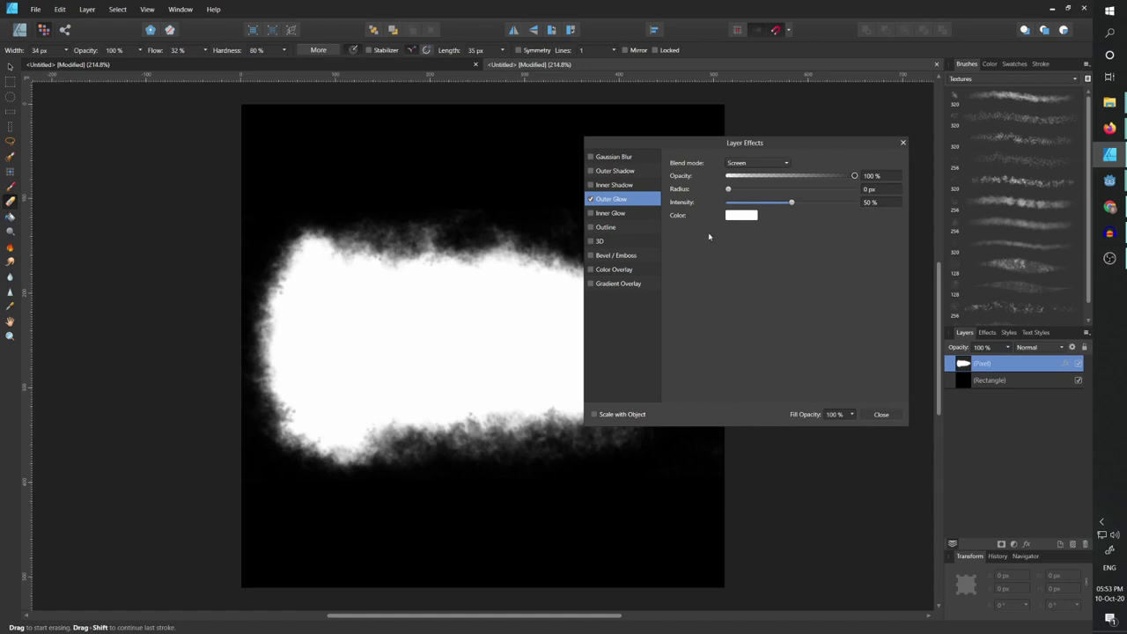
left_click(735, 218)
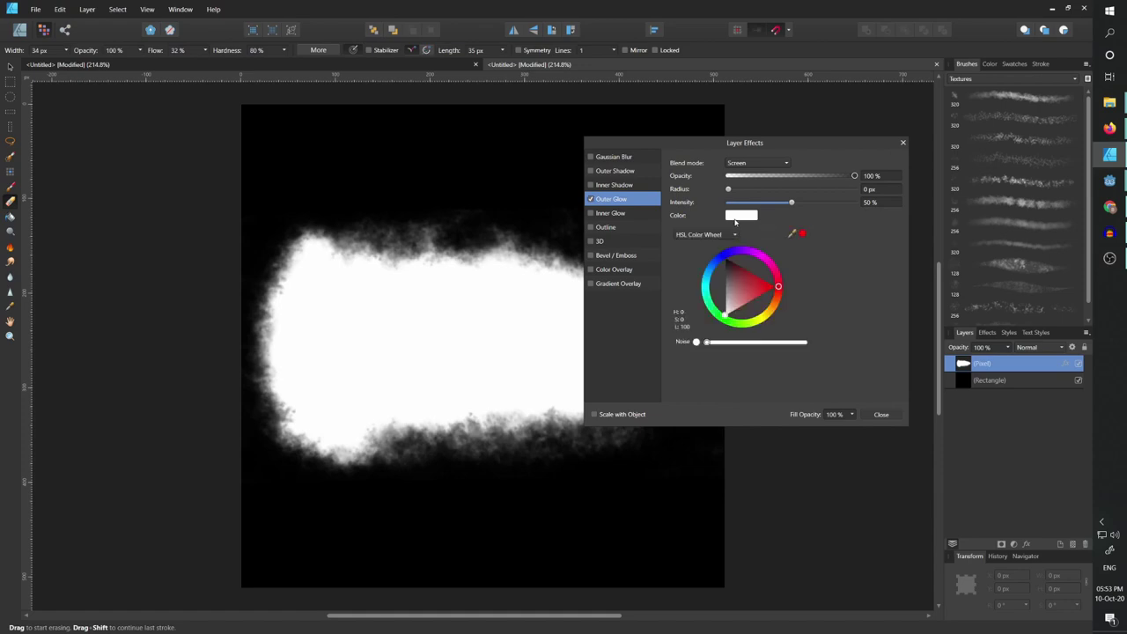
left_click(772, 306)
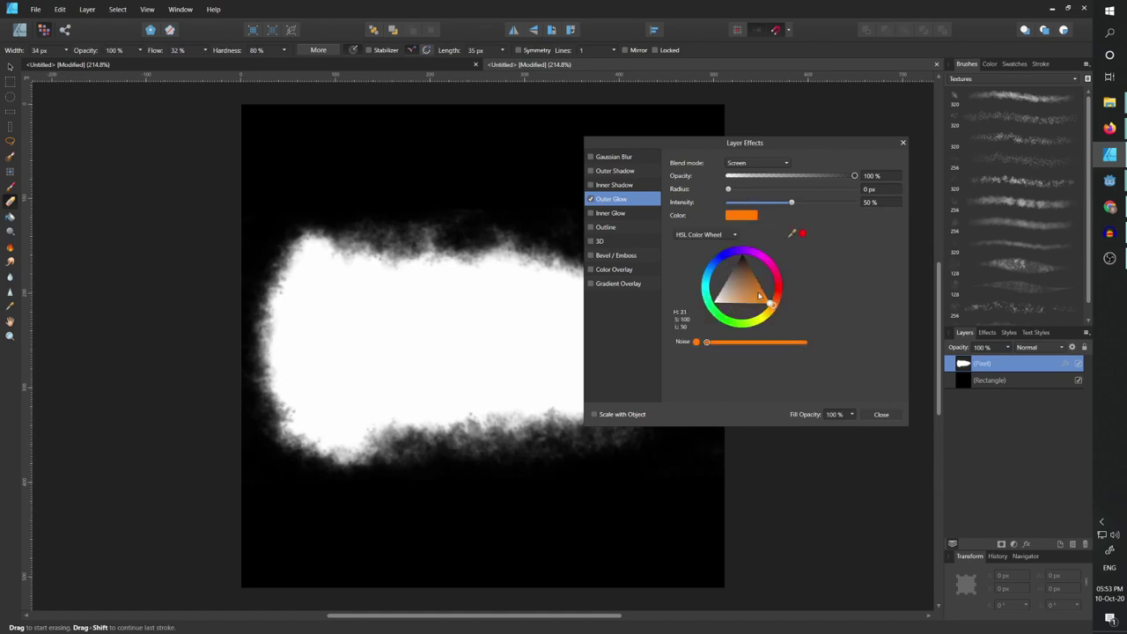
left_click_drag(757, 292, 758, 293)
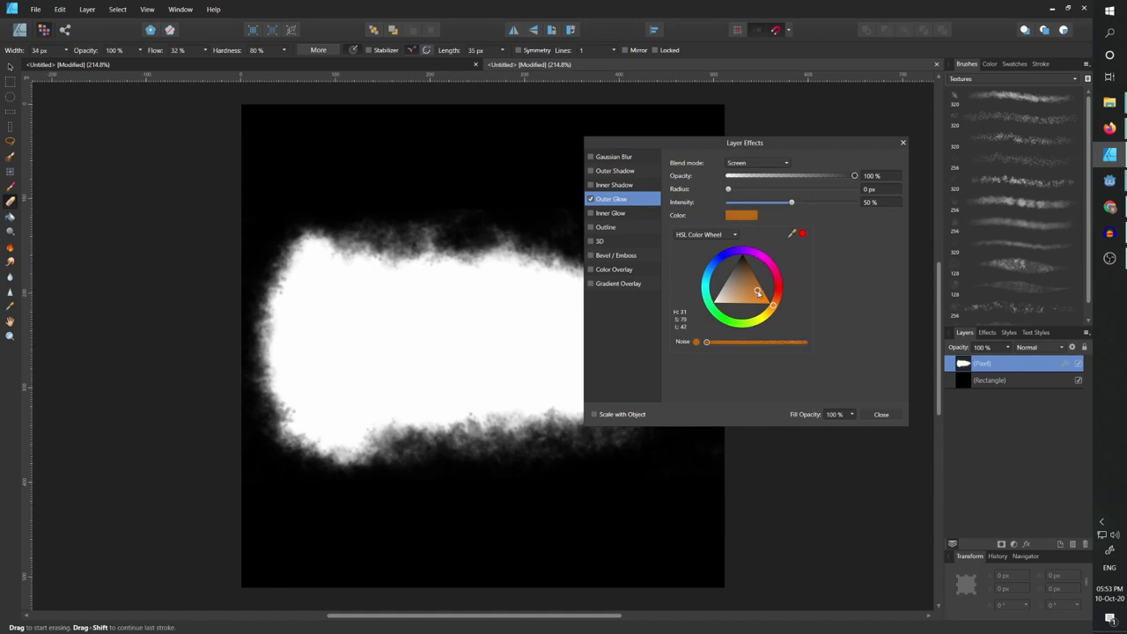
left_click(732, 191)
left_click_drag(729, 191, 765, 192)
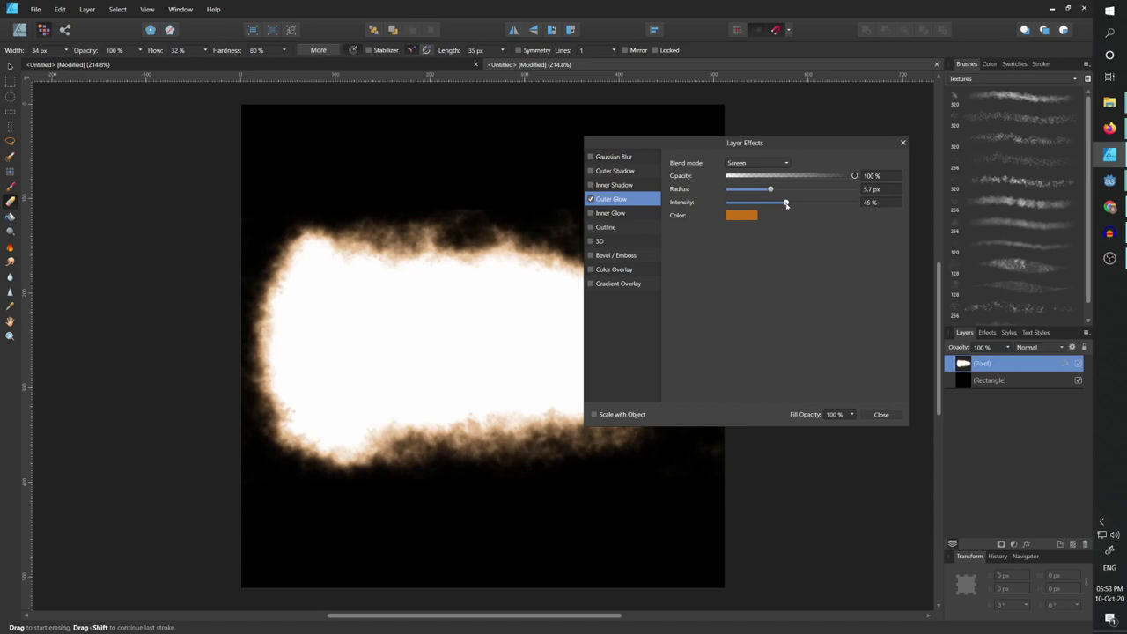
left_click_drag(771, 192, 757, 191)
Add a yellow Inner Glow in Normal blend mode with a radius of about 82 px
left_click(614, 213)
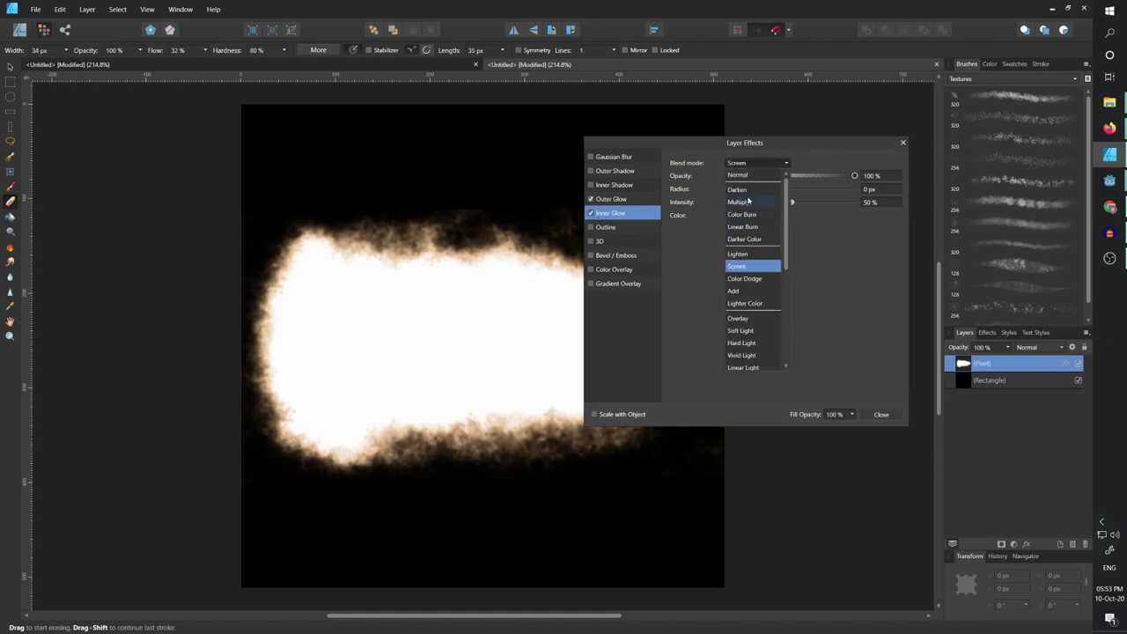
left_click(740, 177)
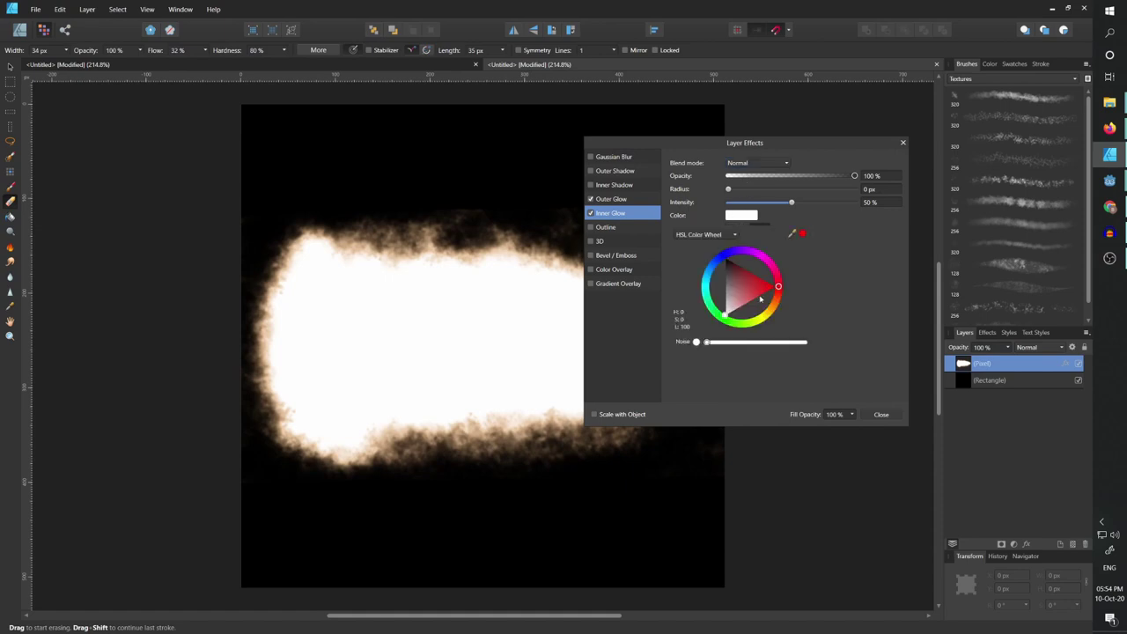
left_click_drag(766, 321, 749, 302)
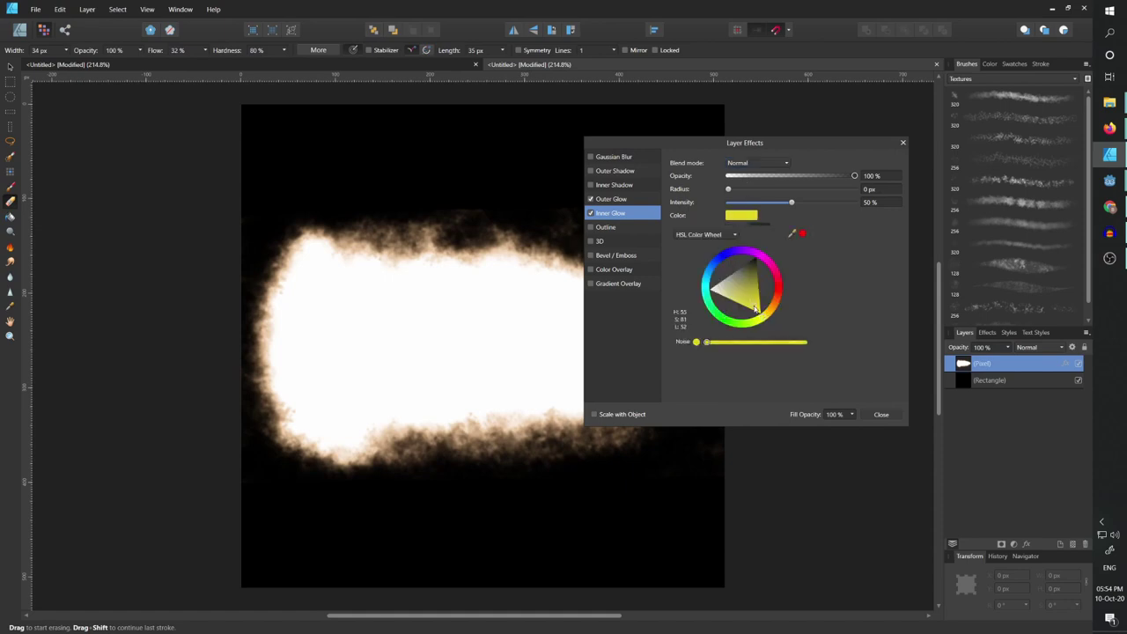
left_click(727, 189)
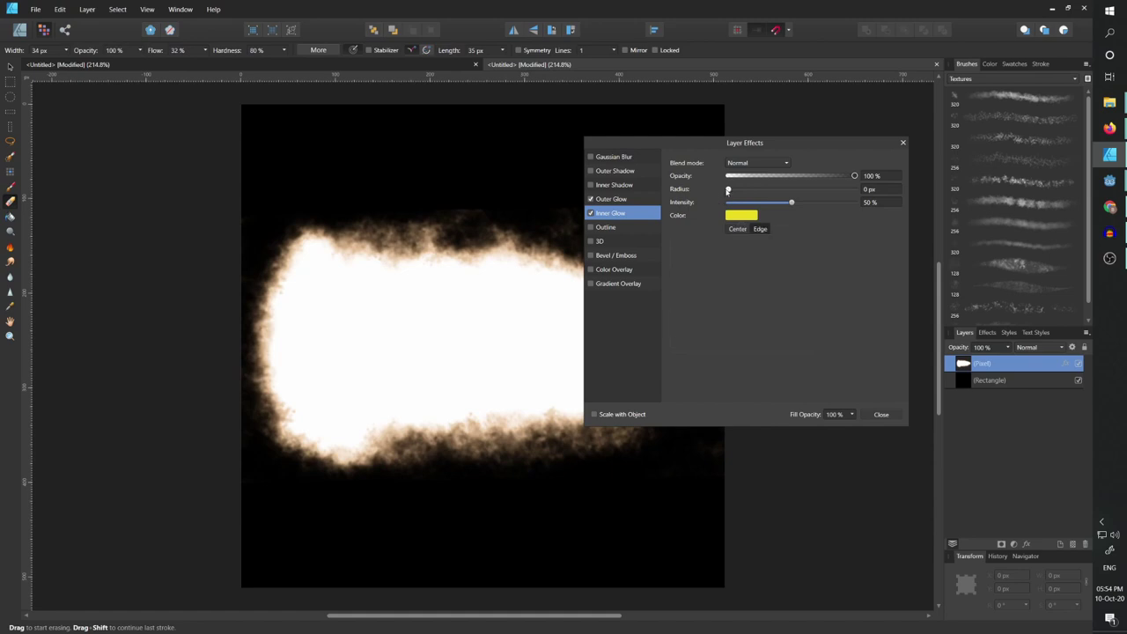
left_click_drag(727, 189, 731, 190)
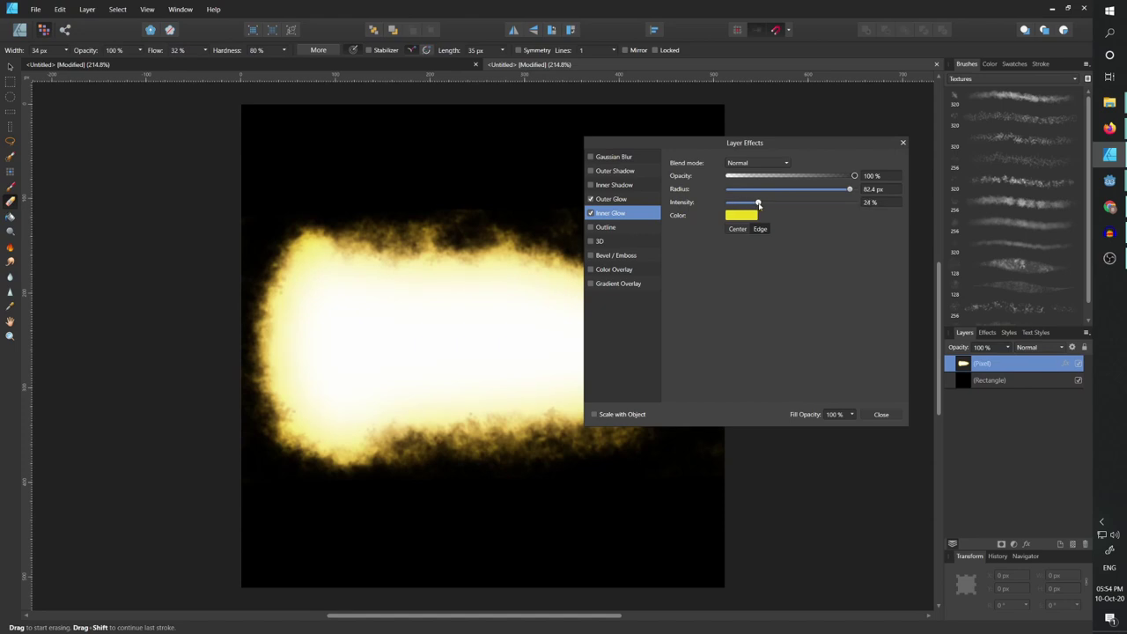
left_click(880, 414)
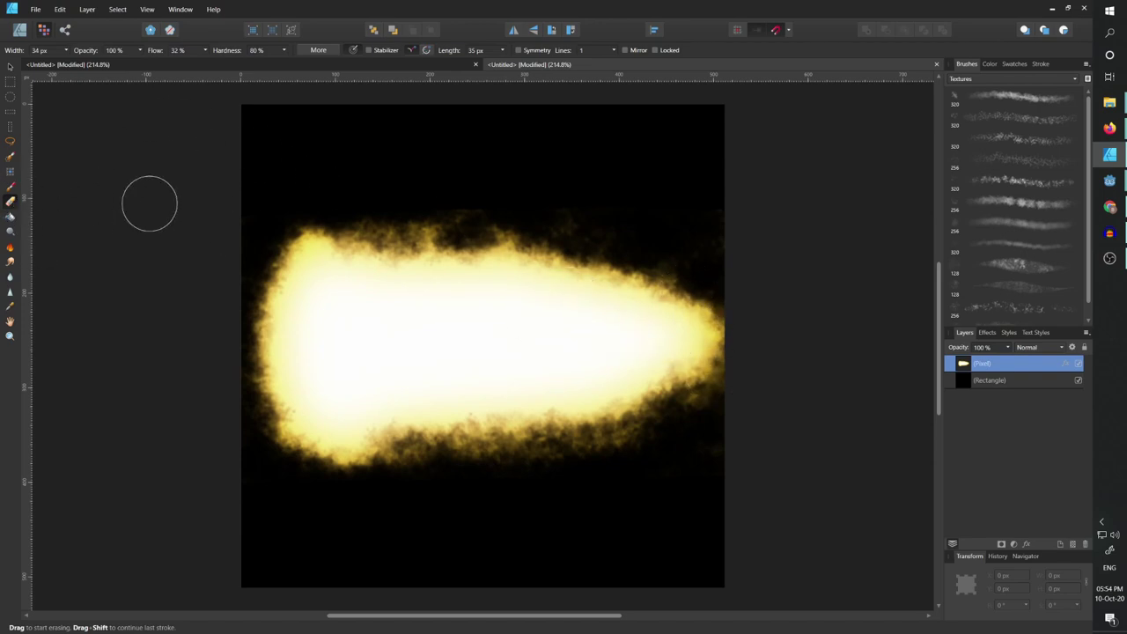
Erase along the glow's upper-right edge so the tip tapers softly
mouse_move(622, 254)
left_mouse_down()
mouse_move(666, 267)
mouse_move(689, 317)
mouse_move(679, 288)
mouse_move(702, 299)
mouse_move(654, 266)
mouse_move(728, 324)
mouse_move(718, 275)
mouse_move(707, 248)
mouse_move(717, 348)
mouse_move(682, 391)
mouse_move(747, 361)
mouse_move(682, 428)
mouse_move(696, 442)
mouse_move(730, 374)
mouse_move(686, 274)
mouse_move(743, 339)
mouse_move(641, 247)
mouse_move(736, 267)
left_mouse_up()
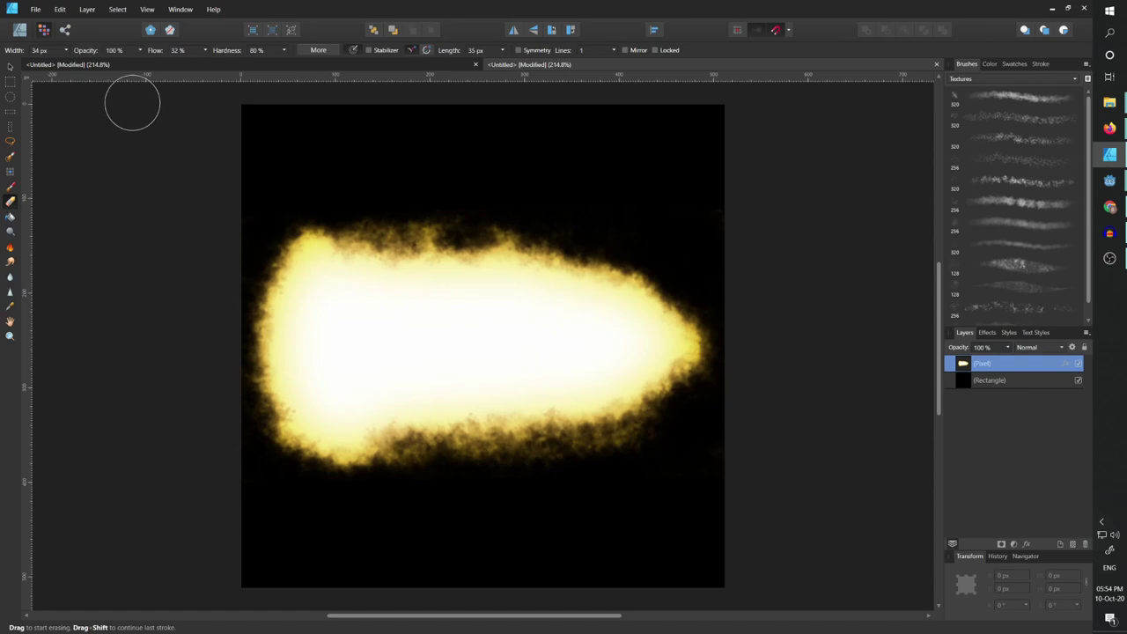
Scale the flash down to about 376 × 215 px and drag it to the canvas bottom
left_click(10, 67)
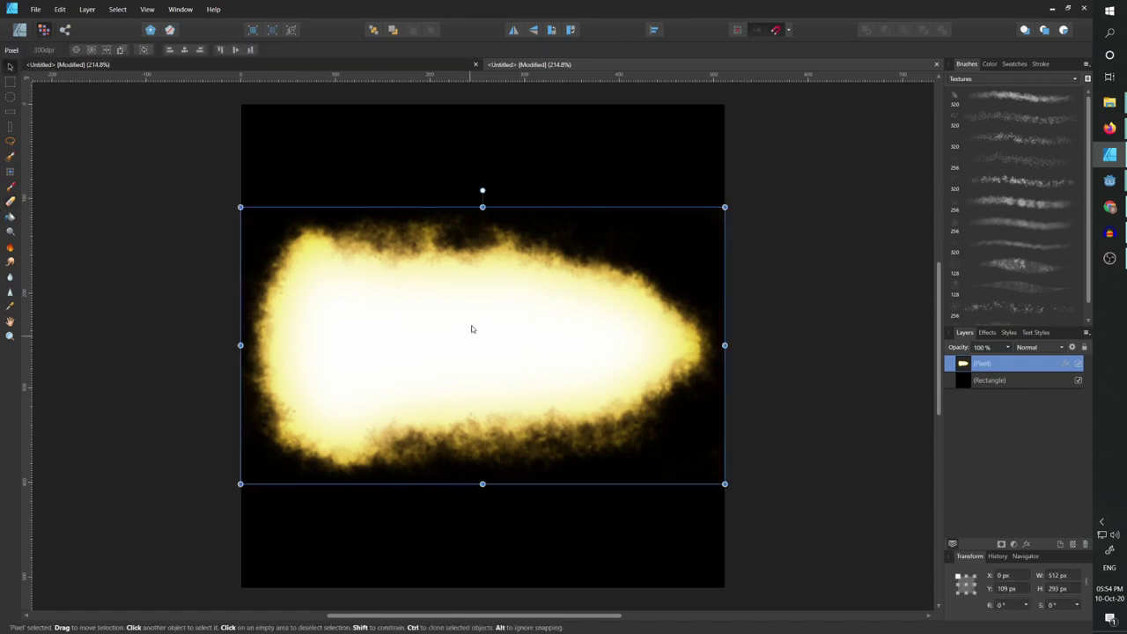
left_click_drag(713, 209, 659, 245, "ctrl")
left_click_drag(484, 357, 484, 499)
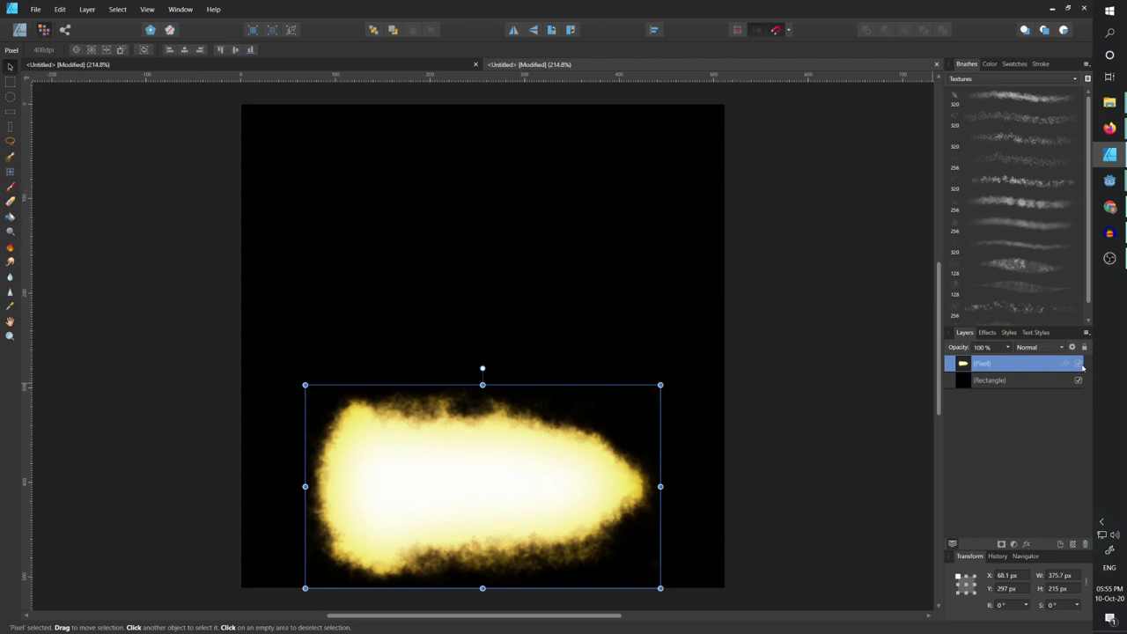
Hide the first flash and paint a large white block on a new layer with the Basic 32 px brush
left_click(1078, 364)
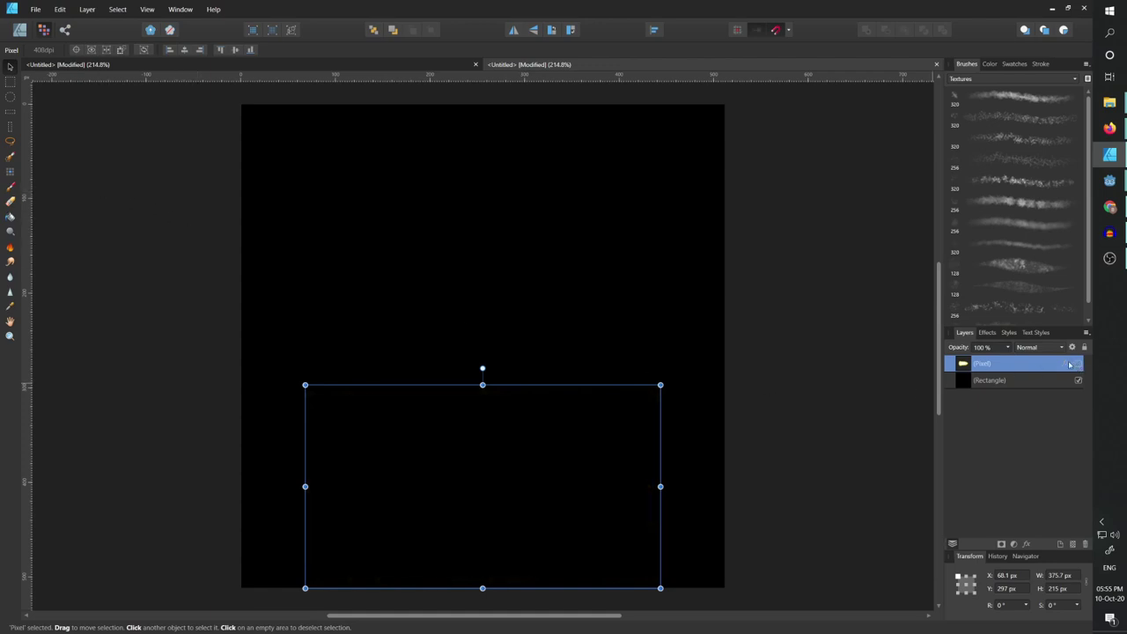
left_click(1072, 544)
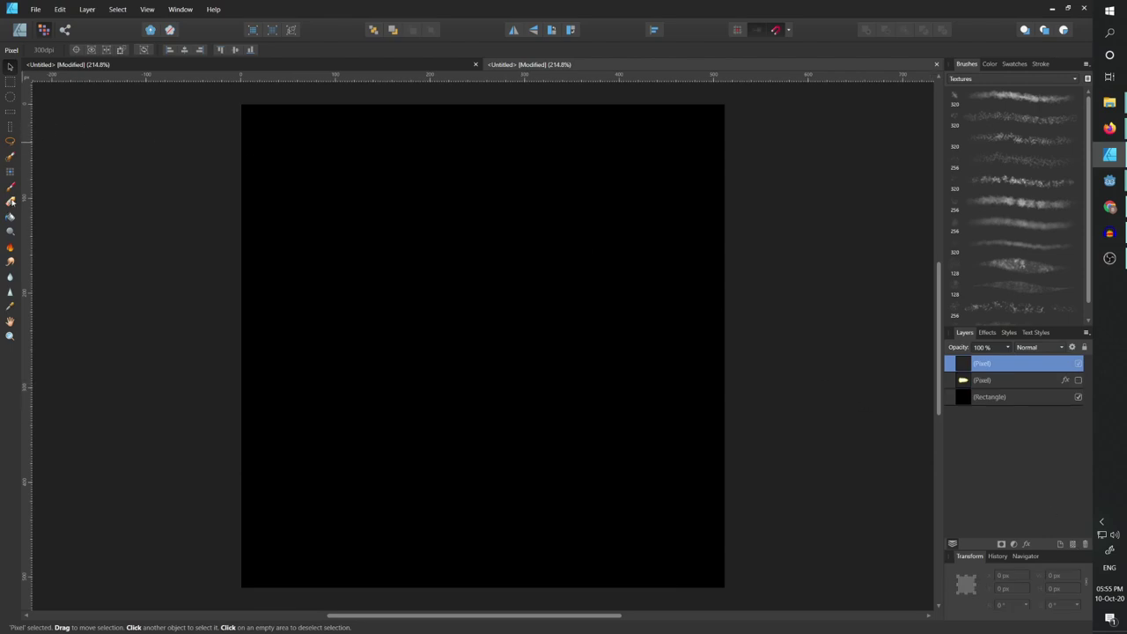
left_click(9, 188)
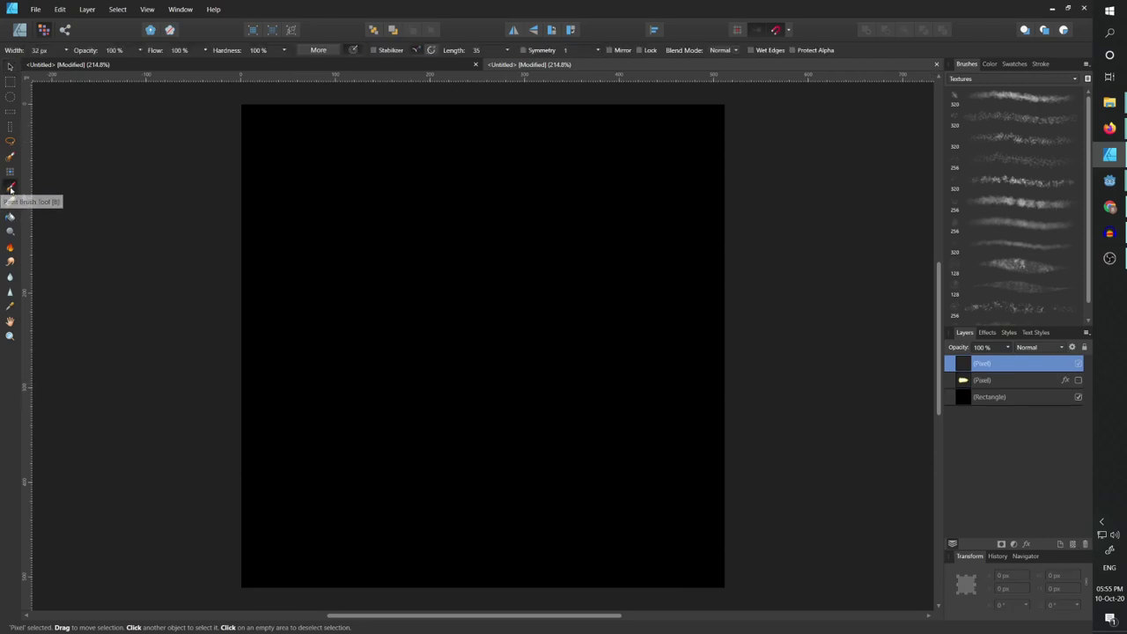
left_click(992, 77)
left_click(1008, 165)
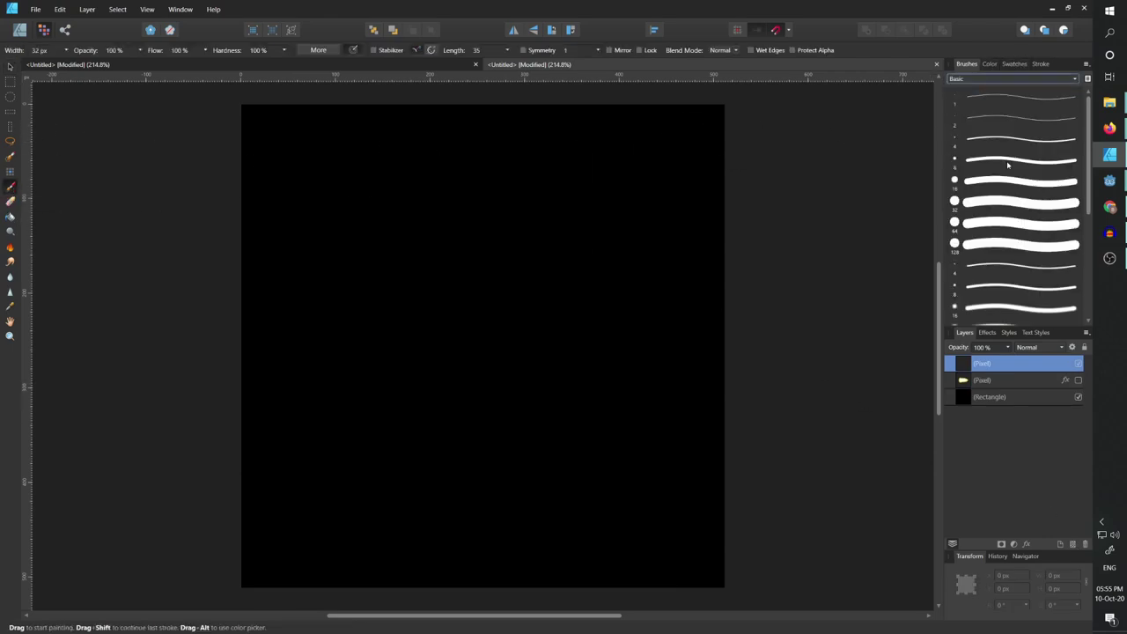
left_click(998, 206)
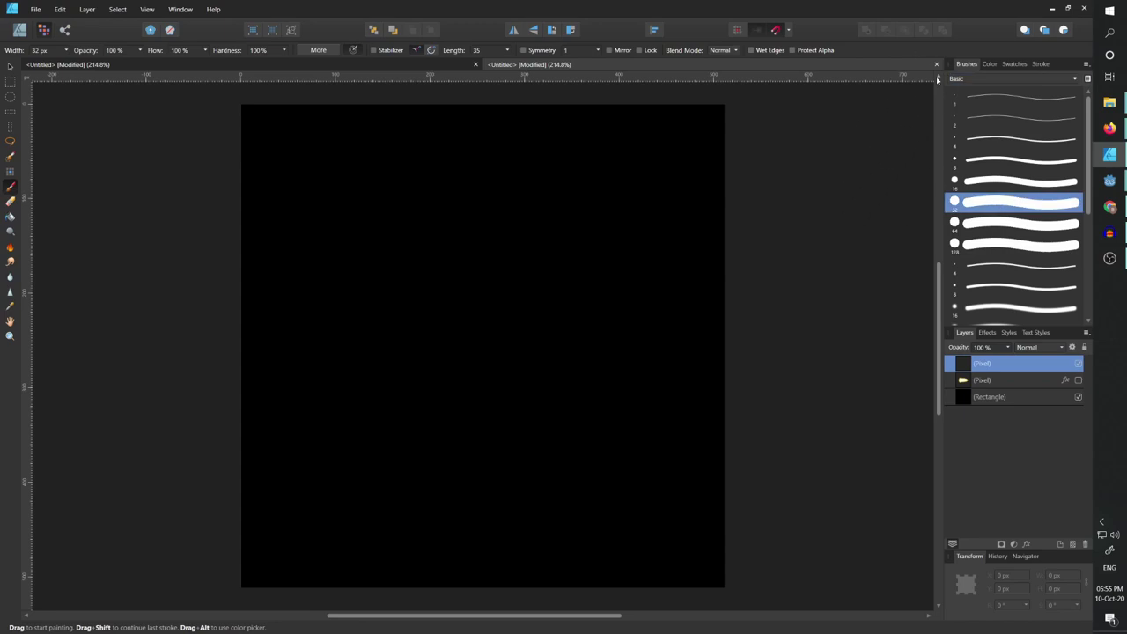
left_click(989, 65)
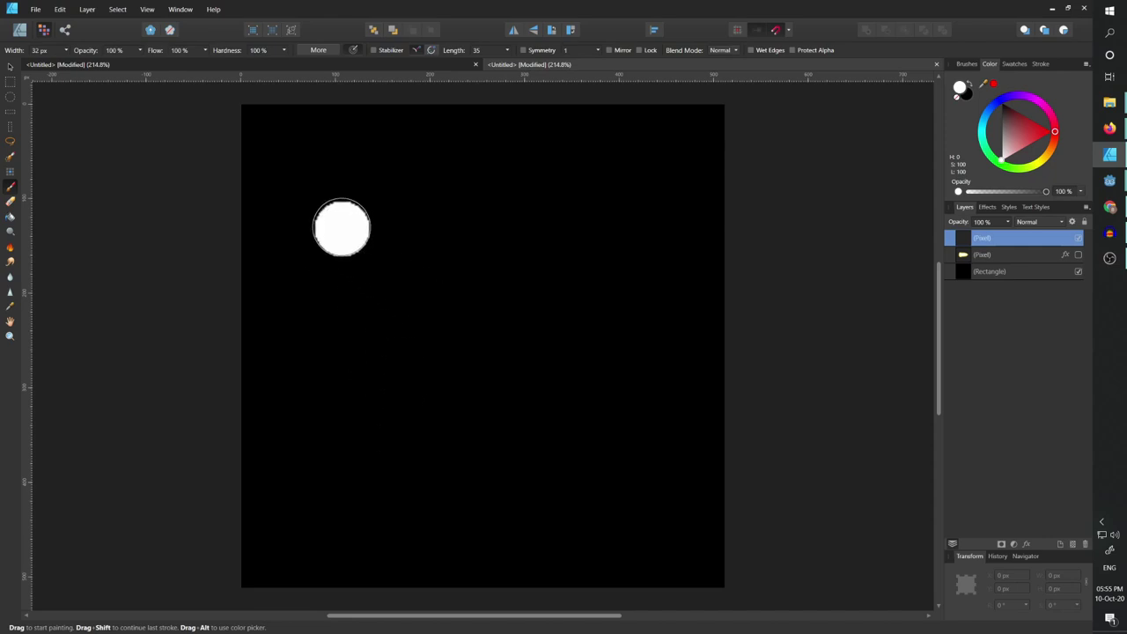
mouse_move(341, 226)
left_mouse_down()
mouse_move(332, 463)
mouse_move(604, 464)
mouse_move(630, 371)
mouse_move(616, 222)
mouse_move(369, 220)
mouse_move(354, 235)
mouse_move(364, 428)
mouse_move(550, 422)
mouse_move(605, 383)
mouse_move(585, 267)
mouse_move(402, 252)
mouse_move(387, 348)
mouse_move(397, 412)
mouse_move(551, 388)
mouse_move(570, 338)
mouse_move(500, 286)
mouse_move(421, 298)
mouse_move(450, 373)
mouse_move(541, 339)
mouse_move(456, 316)
mouse_move(448, 342)
mouse_move(515, 341)
left_mouse_up()
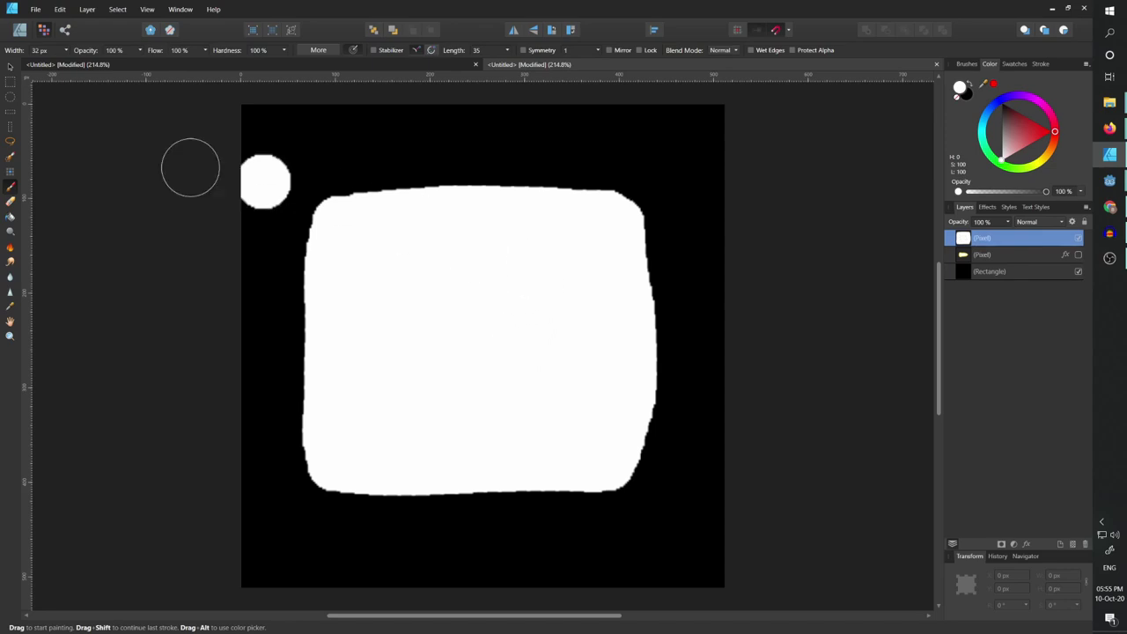
Erase around the white block's corners and bottom edge, undoing unwanted strokes
left_click(11, 201)
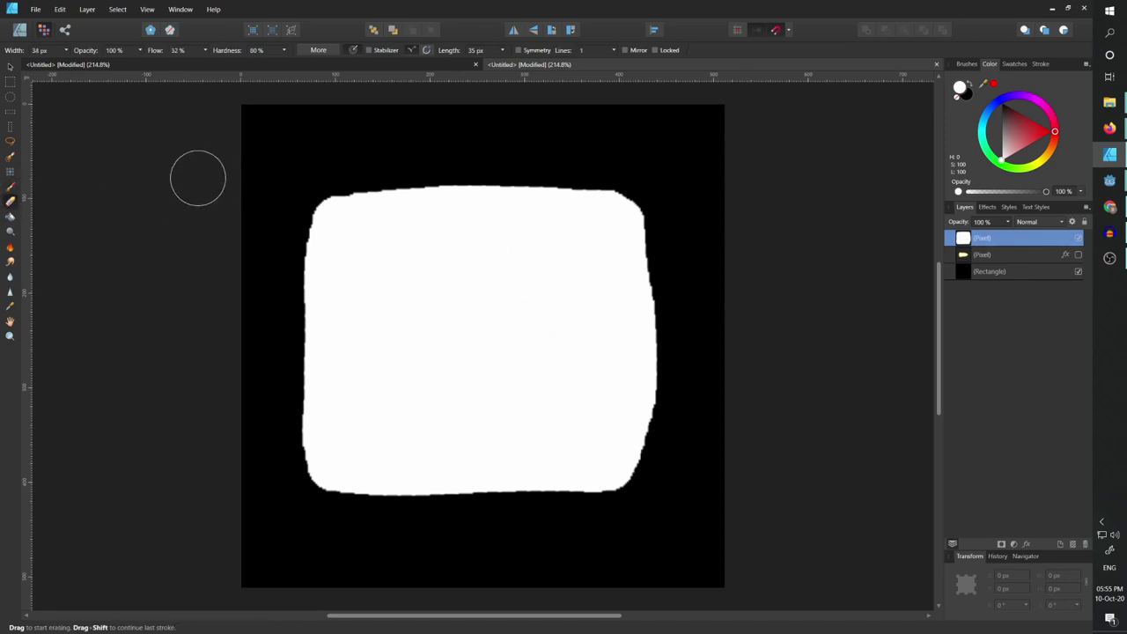
left_click_drag(317, 196, 336, 203)
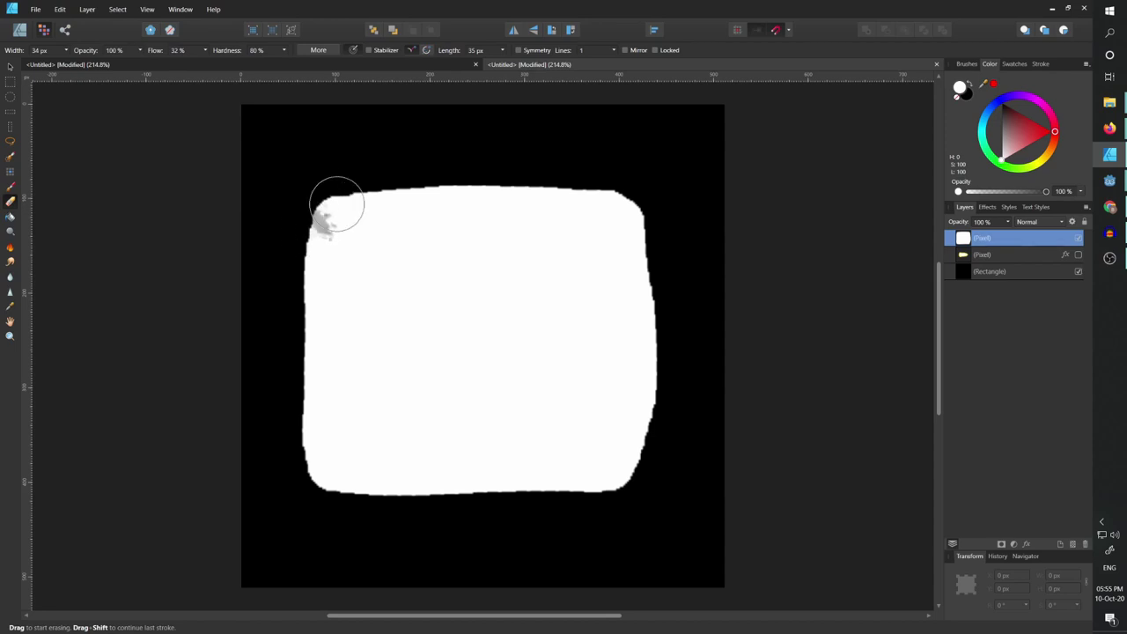
mouse_move(581, 187)
left_mouse_down()
mouse_move(643, 234)
mouse_move(642, 301)
mouse_move(662, 367)
mouse_move(596, 445)
mouse_move(532, 463)
mouse_move(569, 365)
mouse_move(510, 357)
mouse_move(463, 322)
left_mouse_up()
mouse_move(328, 474)
left_mouse_down()
mouse_move(405, 507)
mouse_move(426, 487)
mouse_move(453, 500)
mouse_move(427, 497)
mouse_move(441, 501)
mouse_move(399, 471)
mouse_move(320, 366)
mouse_move(342, 401)
mouse_move(317, 350)
mouse_move(322, 230)
mouse_move(308, 291)
mouse_move(361, 211)
mouse_move(330, 234)
mouse_move(457, 183)
mouse_move(593, 208)
mouse_move(451, 189)
mouse_move(595, 234)
mouse_move(643, 306)
mouse_move(619, 427)
mouse_move(635, 355)
mouse_move(542, 454)
mouse_move(463, 501)
mouse_move(584, 460)
mouse_move(628, 381)
mouse_move(637, 322)
mouse_move(570, 455)
mouse_move(445, 509)
mouse_move(325, 348)
mouse_move(316, 282)
mouse_move(361, 453)
mouse_move(420, 450)
mouse_move(443, 482)
mouse_move(272, 309)
mouse_move(410, 411)
mouse_move(432, 483)
mouse_move(359, 367)
left_mouse_up()
key("ctrl+z")
key("ctrl+z")
key("ctrl+z")
key("ctrl+z")
key("ctrl+z")
key("ctrl+z")
key("ctrl+z")
key("ctrl+z")
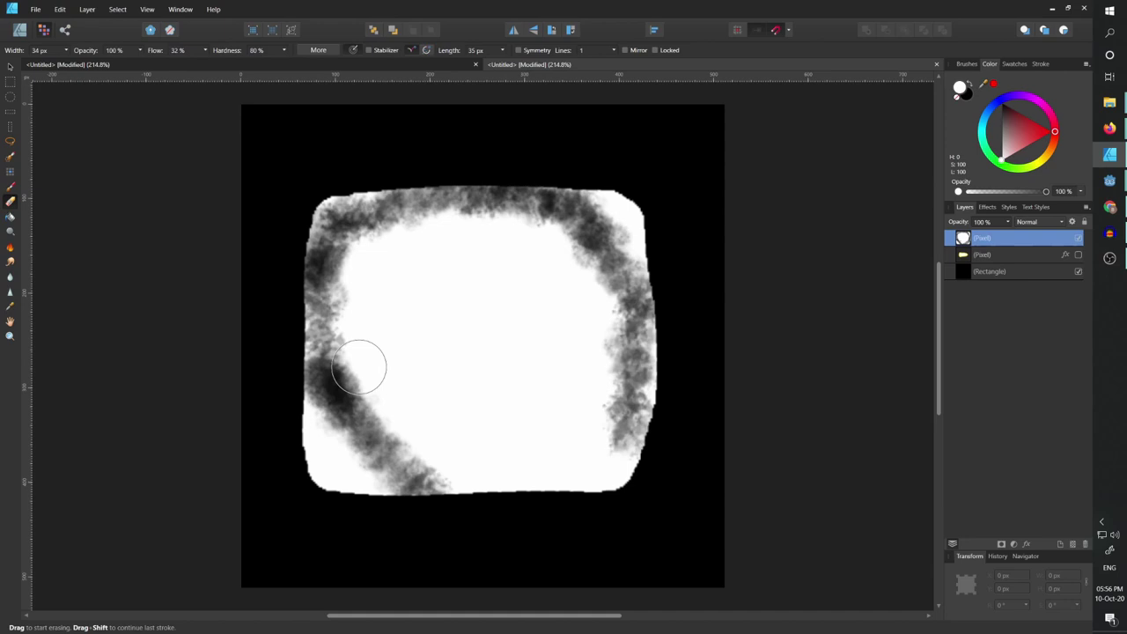
key("ctrl+z")
key("ctrl+z")
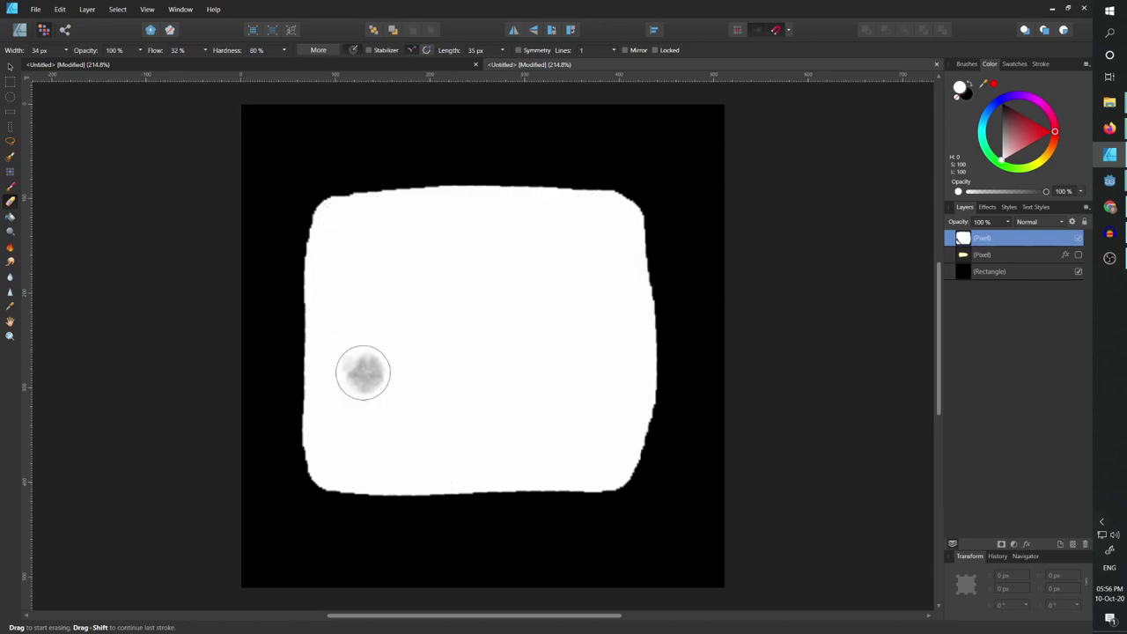
mouse_move(463, 505)
left_mouse_down()
mouse_move(279, 432)
mouse_move(382, 385)
mouse_move(470, 192)
mouse_move(475, 229)
mouse_move(549, 350)
mouse_move(660, 400)
mouse_move(450, 515)
mouse_move(465, 461)
mouse_move(456, 488)
mouse_move(299, 323)
mouse_move(374, 449)
mouse_move(424, 483)
mouse_move(316, 410)
mouse_move(405, 483)
mouse_move(318, 377)
mouse_move(321, 358)
mouse_move(374, 477)
mouse_move(282, 412)
mouse_move(348, 493)
mouse_move(295, 329)
mouse_move(326, 214)
mouse_move(471, 183)
mouse_move(621, 221)
mouse_move(648, 273)
mouse_move(648, 437)
mouse_move(568, 503)
mouse_move(392, 491)
mouse_move(321, 346)
mouse_move(331, 199)
mouse_move(332, 353)
mouse_move(584, 470)
left_mouse_up()
key("ctrl+z")
Give the blob a wider Outer Glow and a yellow Normal-blend Inner Glow with a large radius
left_click(1025, 543)
left_click(591, 199)
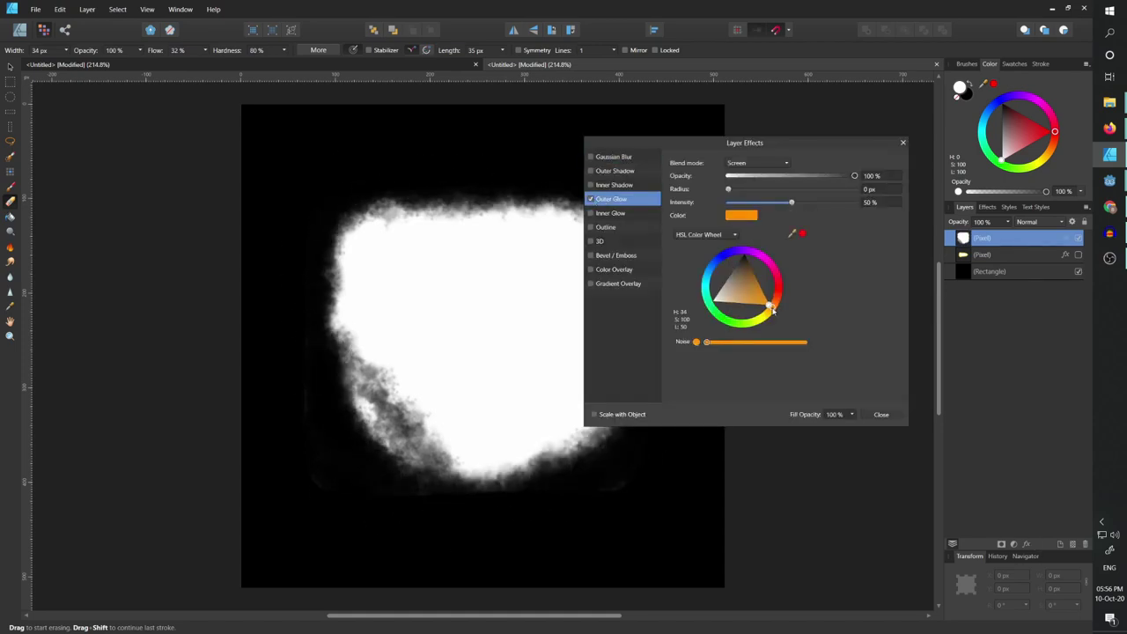
left_click_drag(728, 189, 846, 188)
left_click(610, 213)
left_click(590, 213)
left_click(766, 314)
left_click(740, 215)
left_click(757, 163)
left_click(744, 173)
left_click(880, 414)
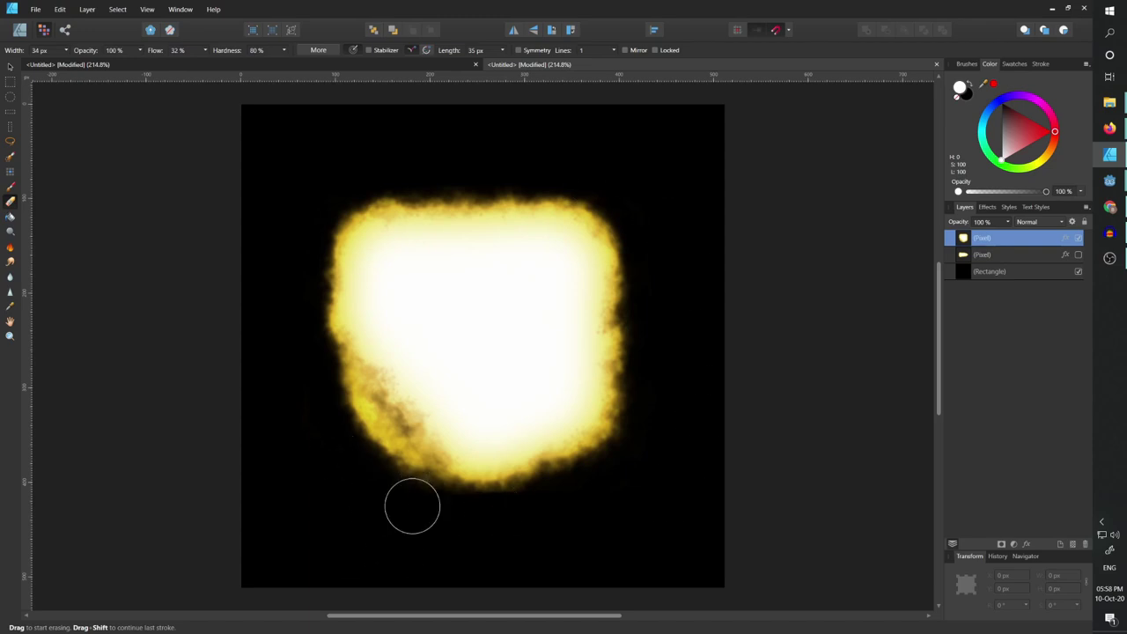
Try an eraser stroke on the blob's lower-right edge, undo it, and select the layer
left_click_drag(467, 420, 548, 453)
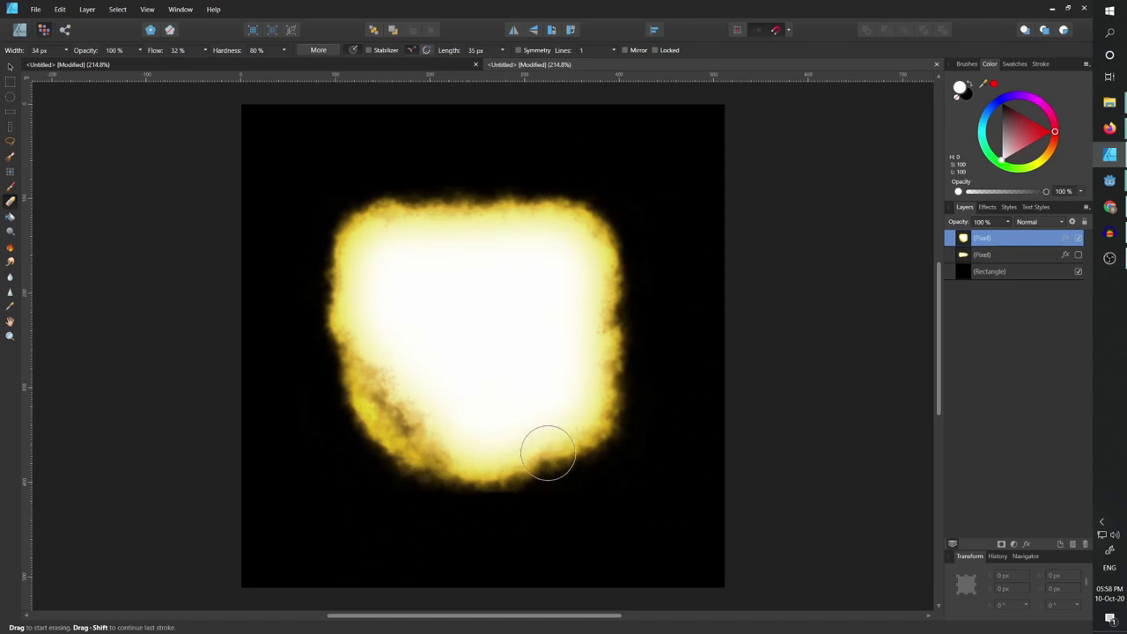
key("ctrl+z")
left_click(10, 66)
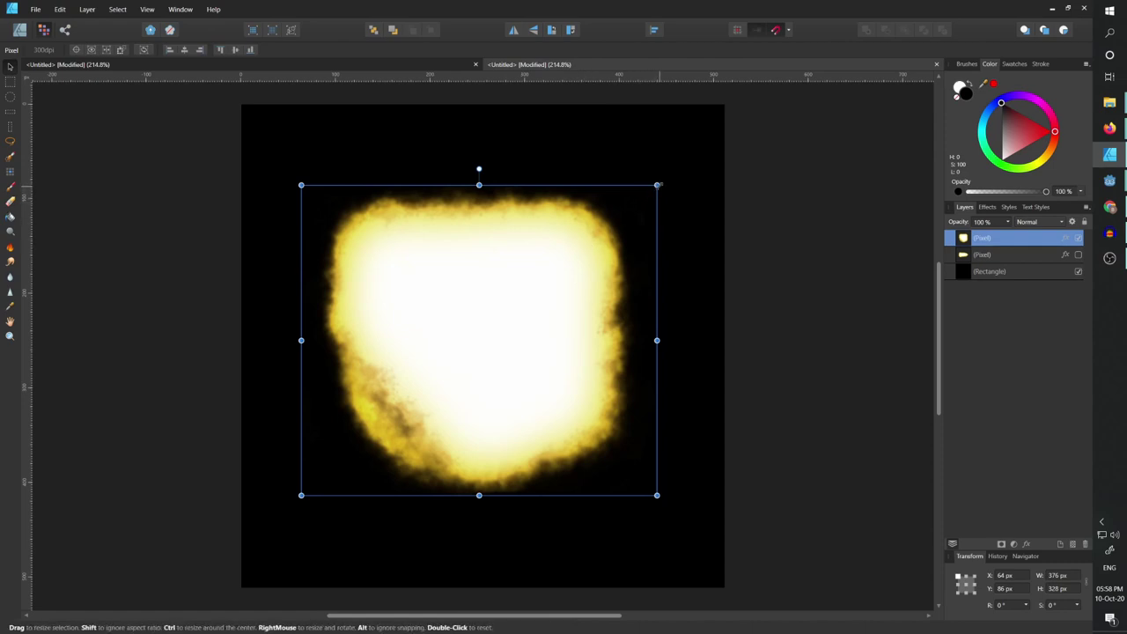
Resize the upper glow to about 257 × 226 px, reveal the first flash, and centre the glow above it
left_click_drag(658, 185, 575, 256, "ctrl")
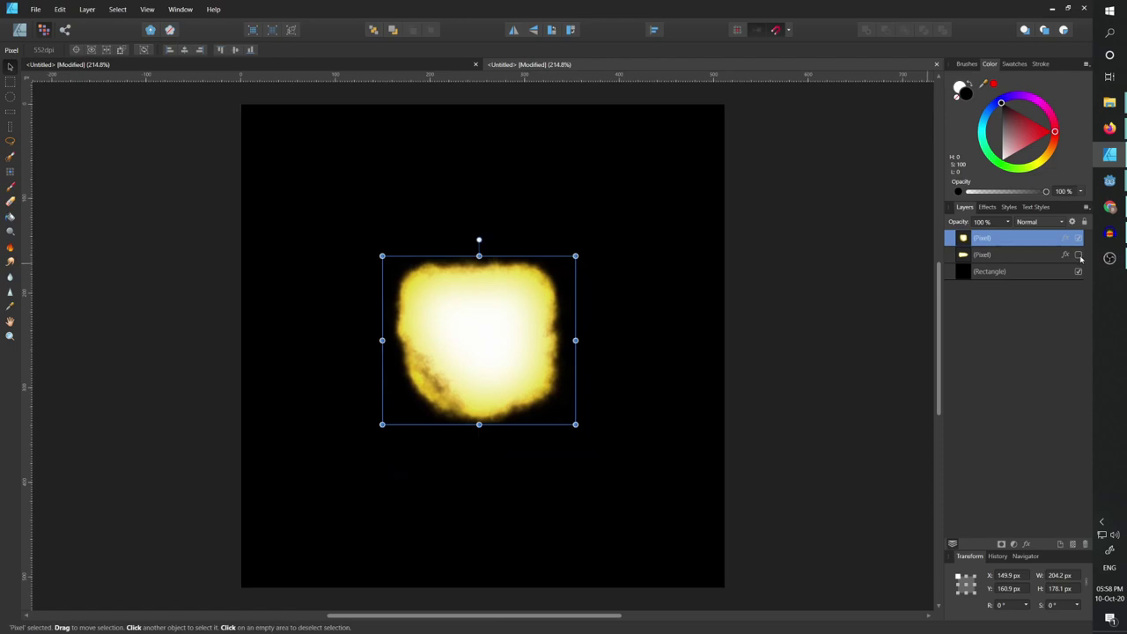
left_click(1078, 255)
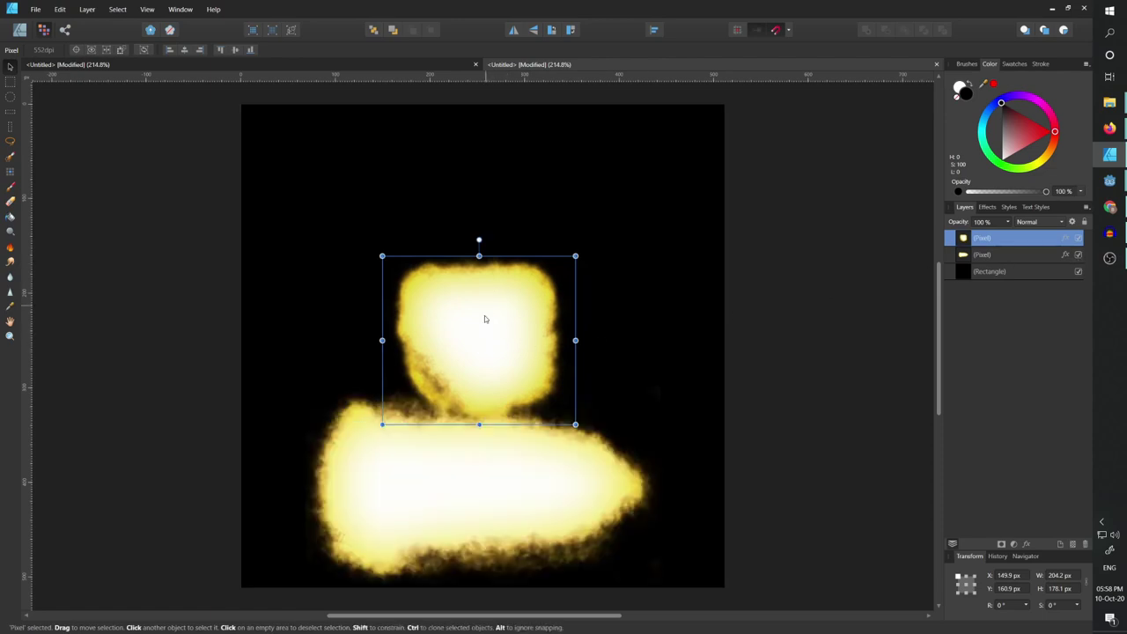
left_click_drag(484, 328, 490, 242)
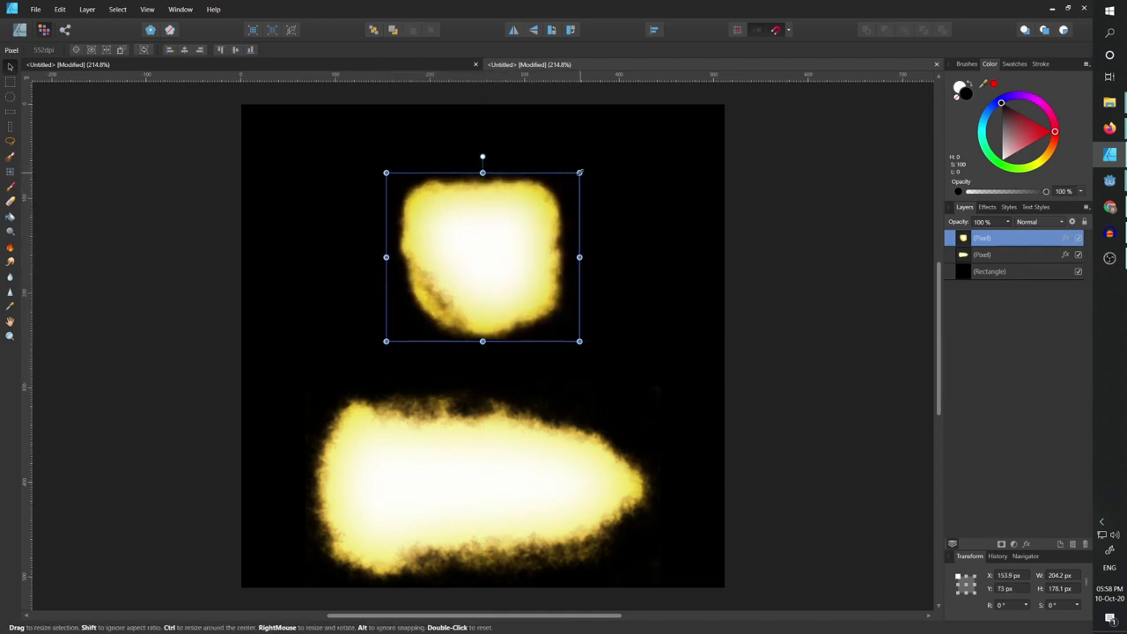
left_click_drag(579, 169, 604, 150, "ctrl")
left_click_drag(499, 288, 503, 279)
left_click(654, 317)
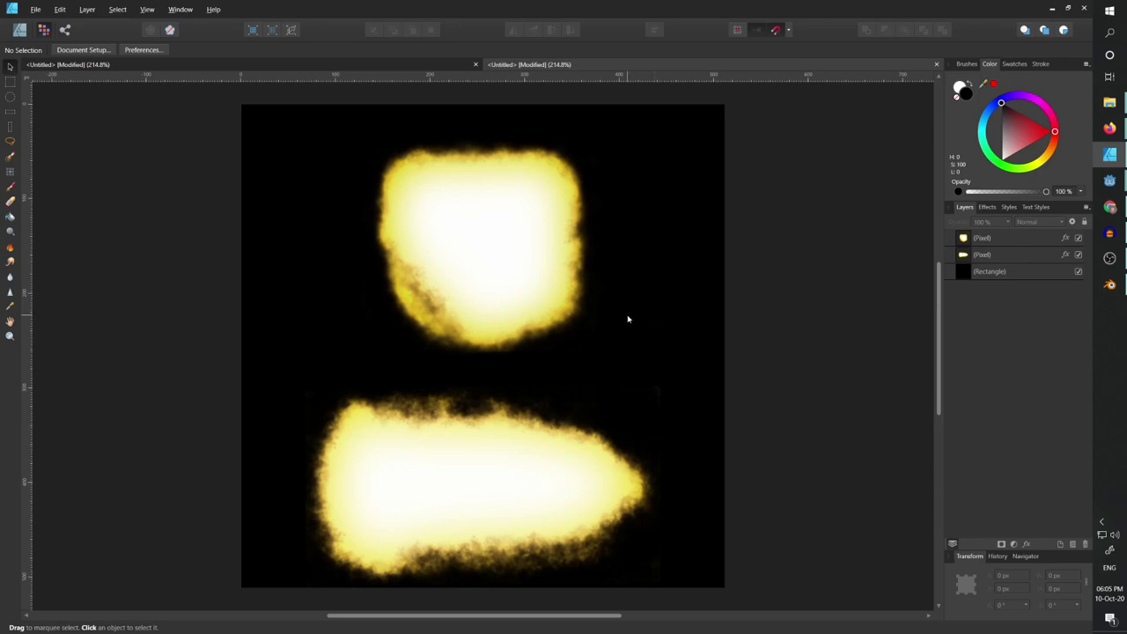
Hide the black Rectangle layer and export the glows as MuzzleFlash.png in Downloads, replacing the existing file
left_click(1078, 272)
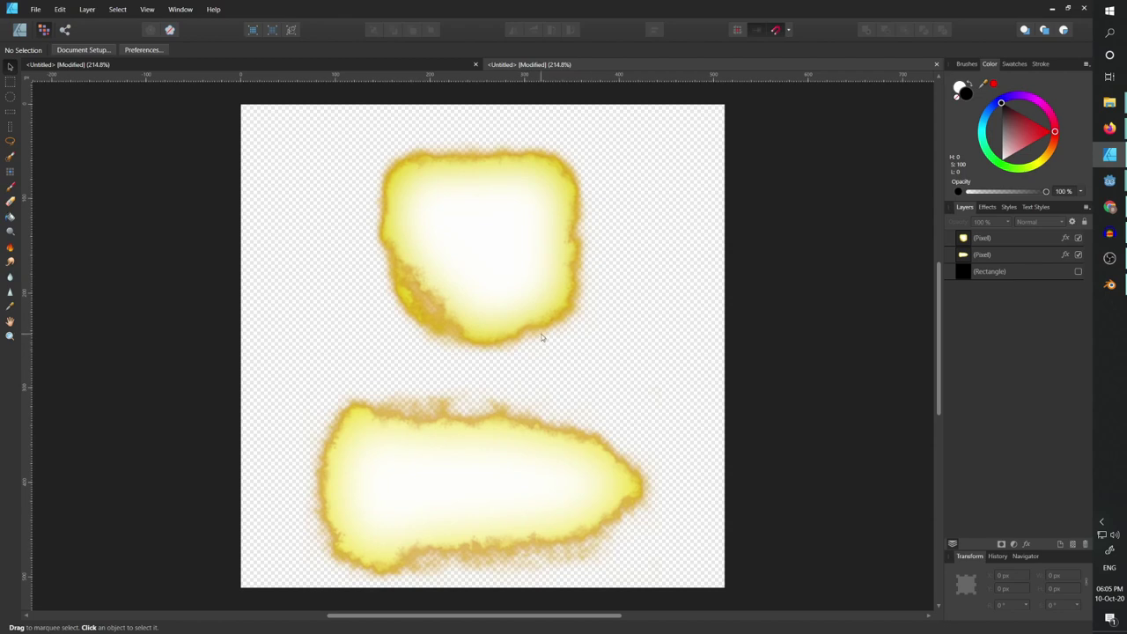
key("ctrl+alt+shift+w")
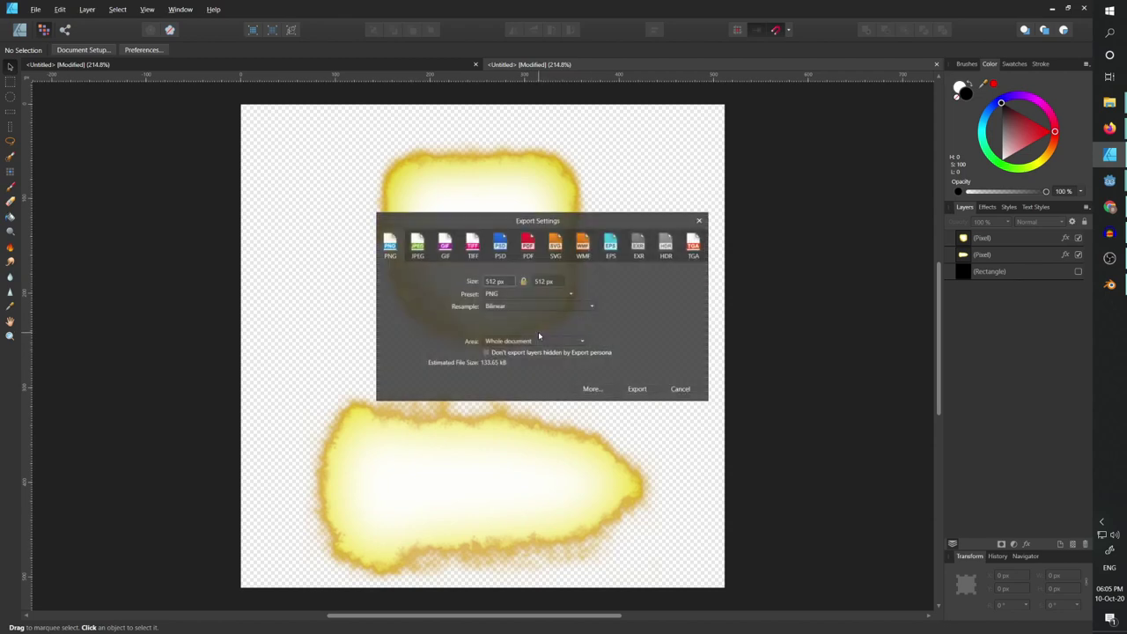
left_click(639, 390)
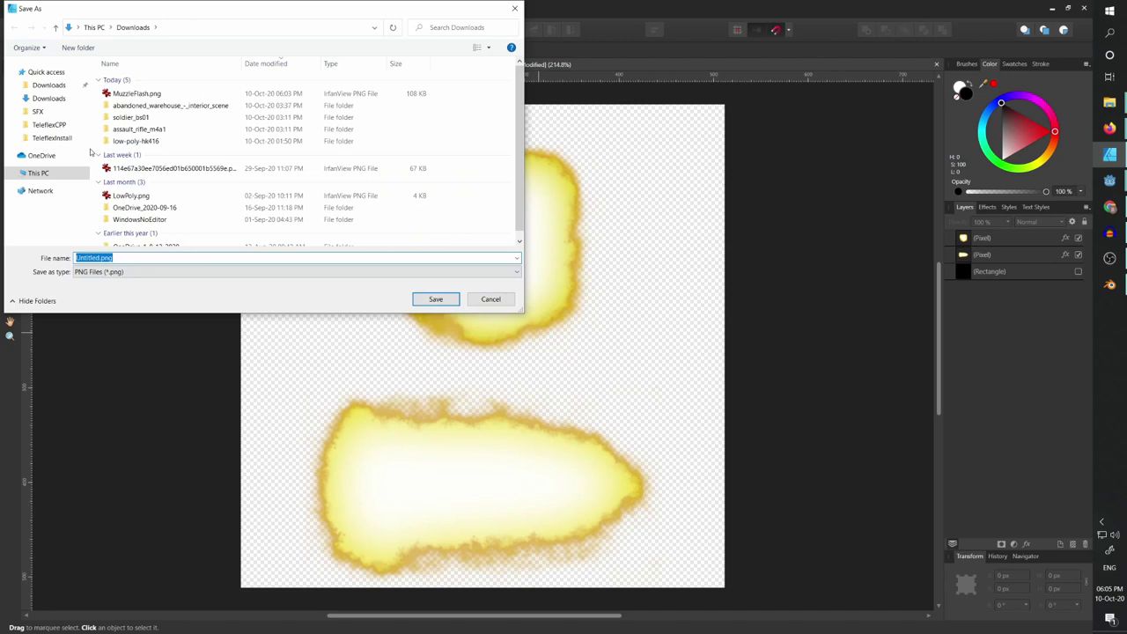
left_click(46, 98)
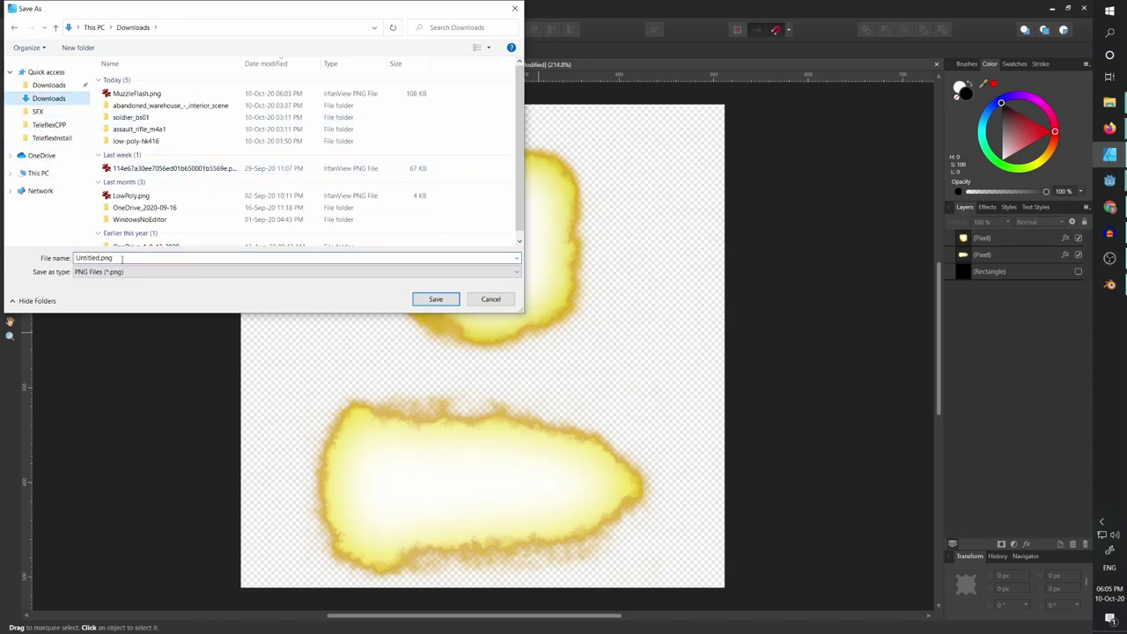
scroll(203, 209, "down", 1)
left_click(138, 85)
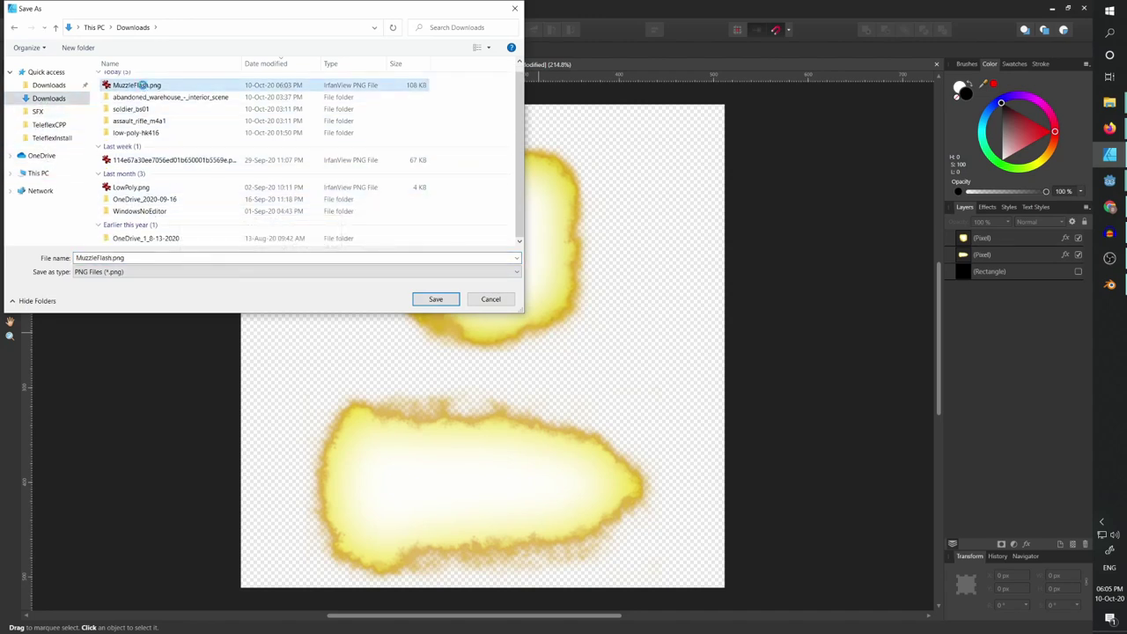
left_click(435, 298)
left_click(573, 362)
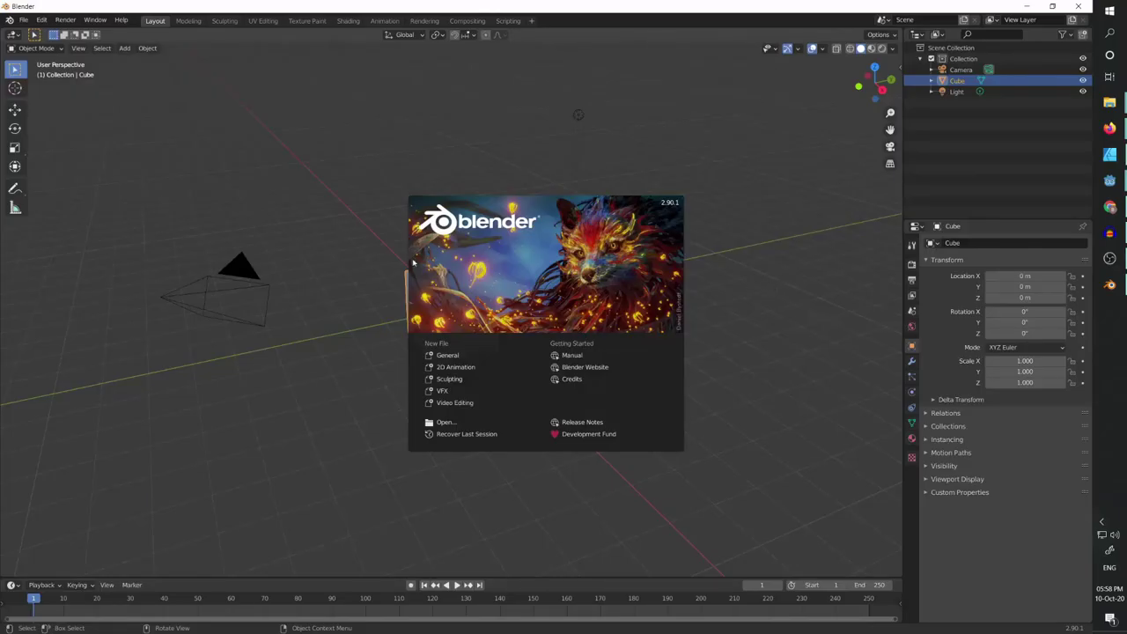
Dismiss the splash screen and delete the default camera, cube and light
left_click(283, 218)
key("a")
key("x")
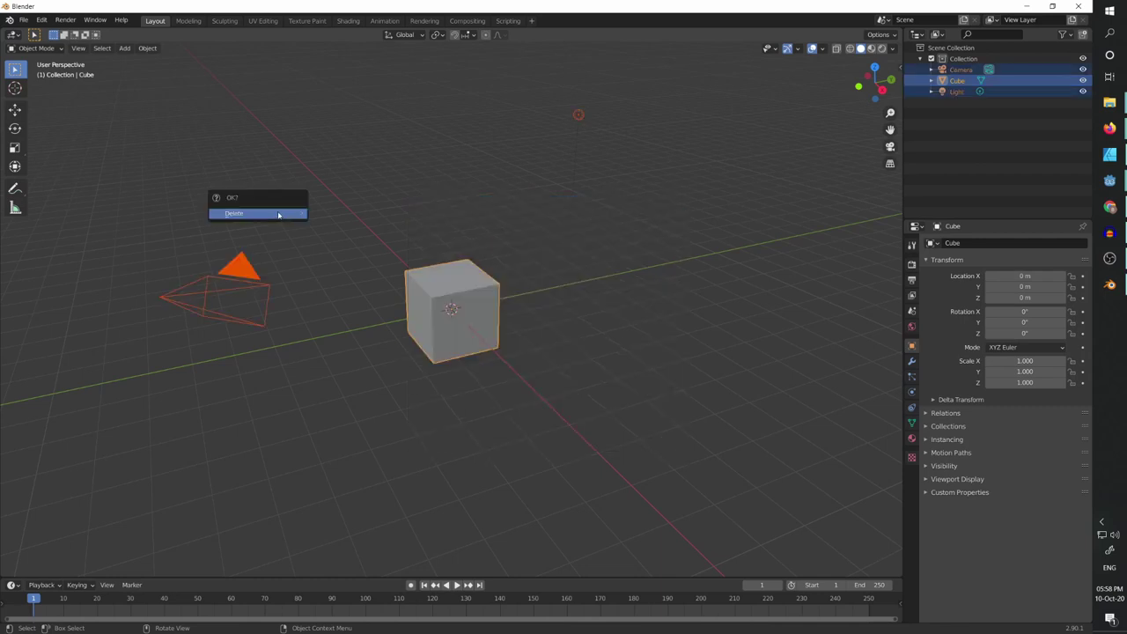
left_click(278, 214)
middle_click_drag(319, 294, 330, 294)
Add a plane and, in Edit Mode, scale it to 0.5 along X
key("shift+a")
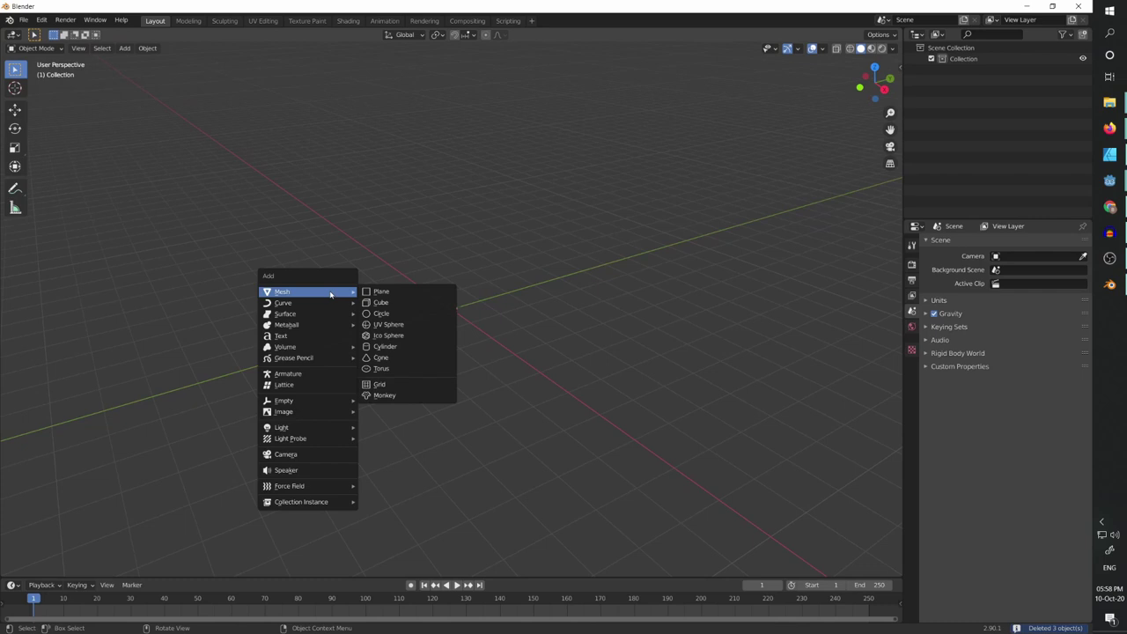
left_click(382, 292)
middle_click_drag(485, 294, 460, 323)
key("Tab")
type("sx")
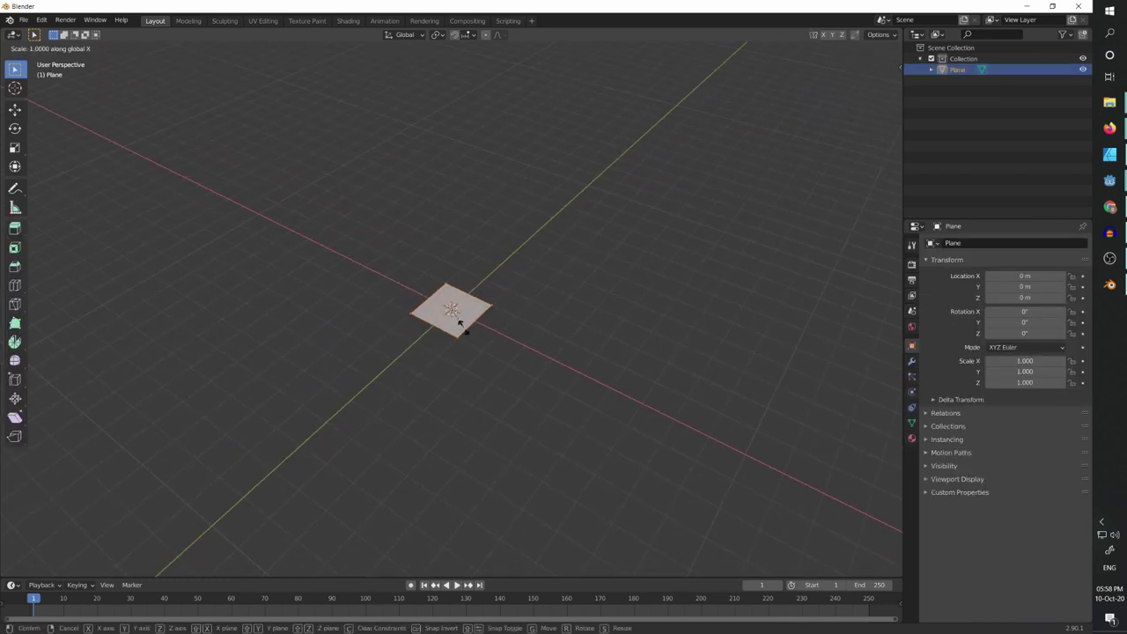
type("0.5")
key("Return")
scroll(463, 327, "up", 4)
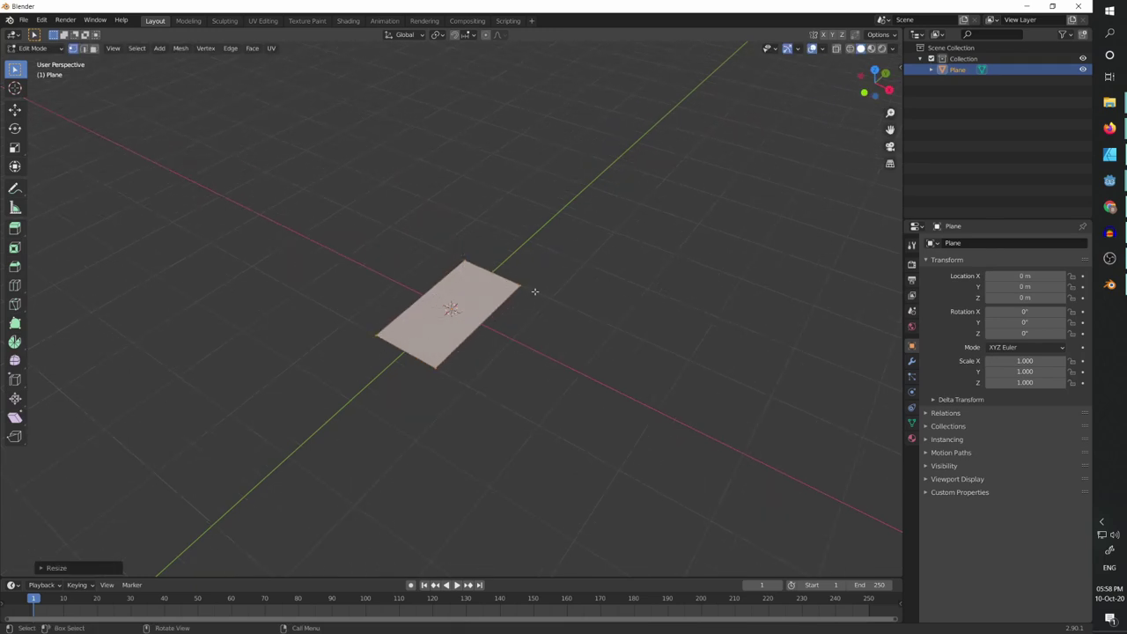
Duplicate the plane in place and rotate the copy 90° around Y to stand it upright
middle_click_drag(495, 421, 466, 397)
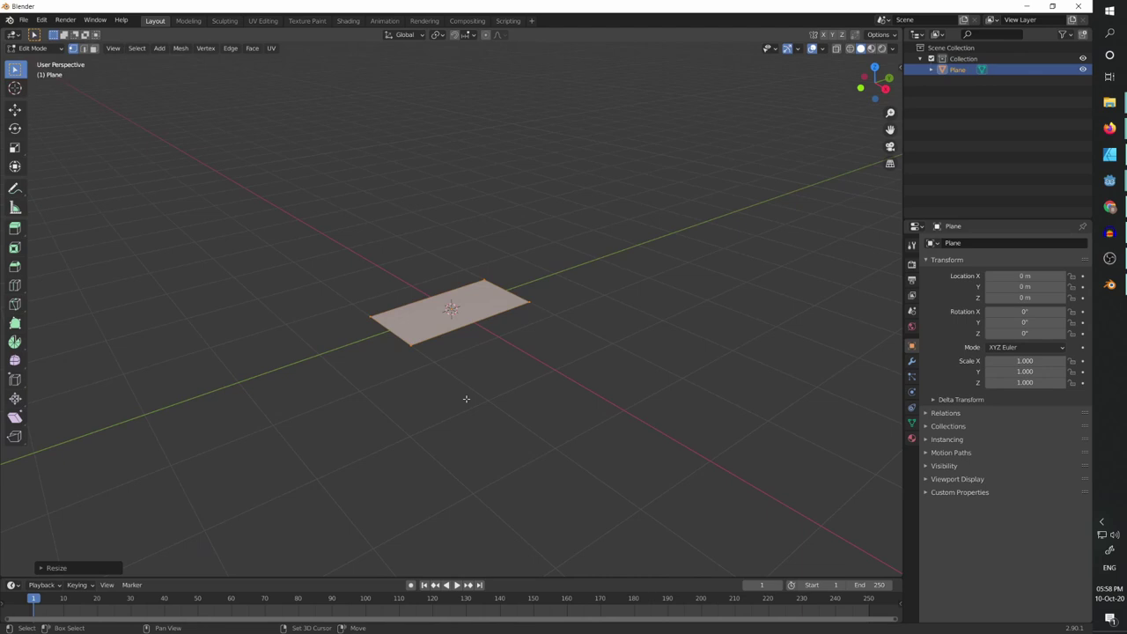
key("g")
right_click(465, 399)
middle_click_drag(473, 374, 485, 368)
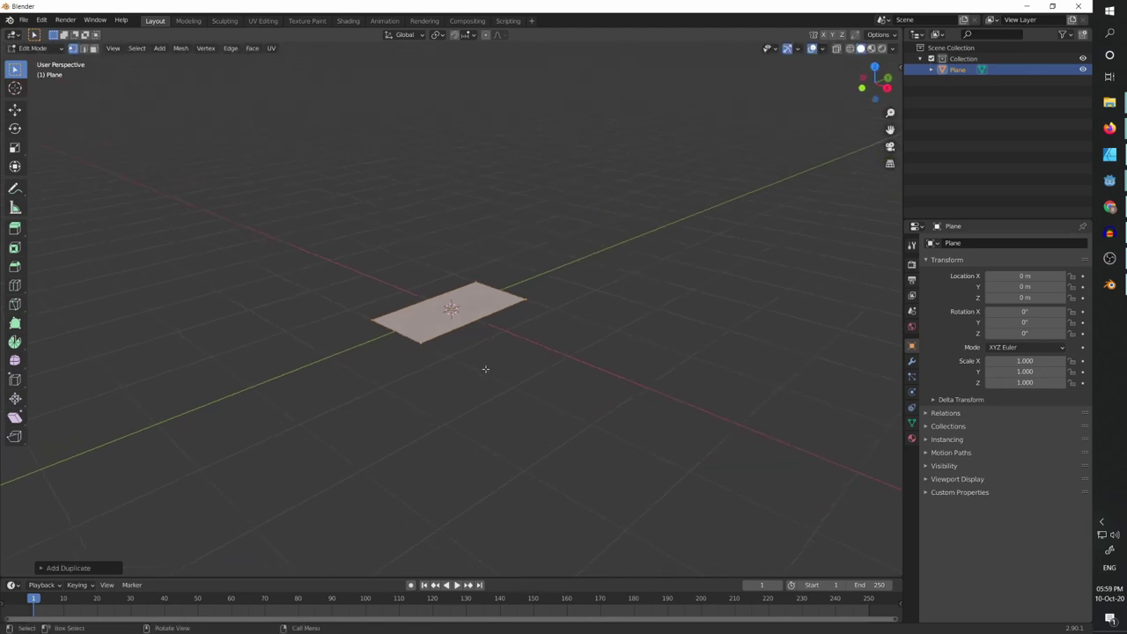
key("r")
key("y")
key("9")
key("0")
key("Return")
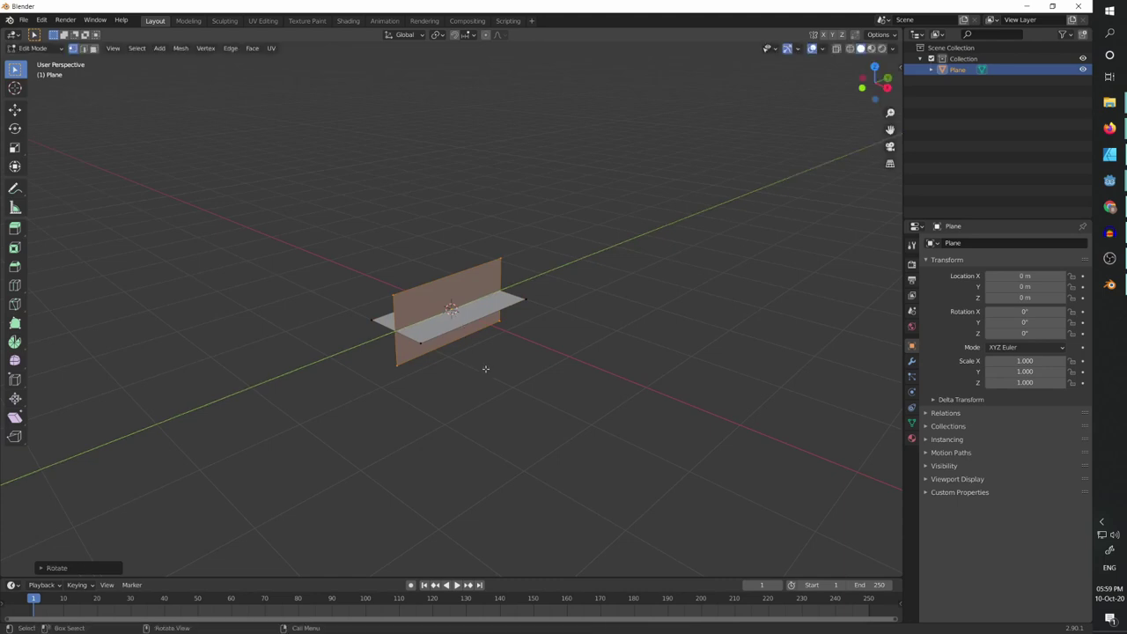
Select both crossed planes and move them 1 unit along Y so one end meets the origin
middle_click_drag(391, 346, 382, 370)
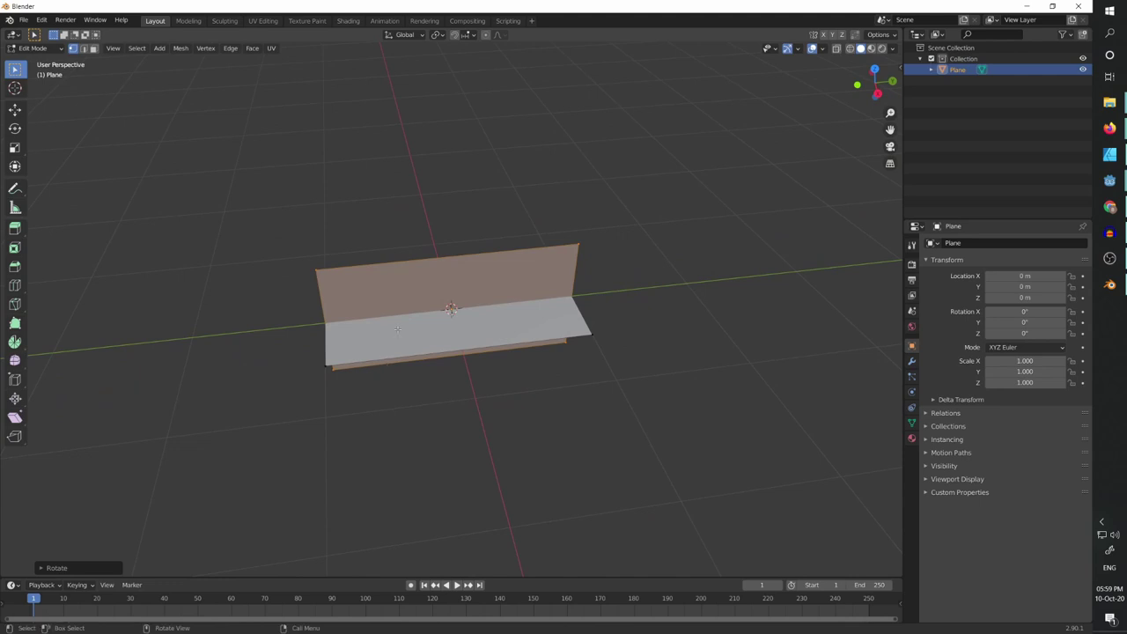
middle_click_drag(322, 321, 329, 338)
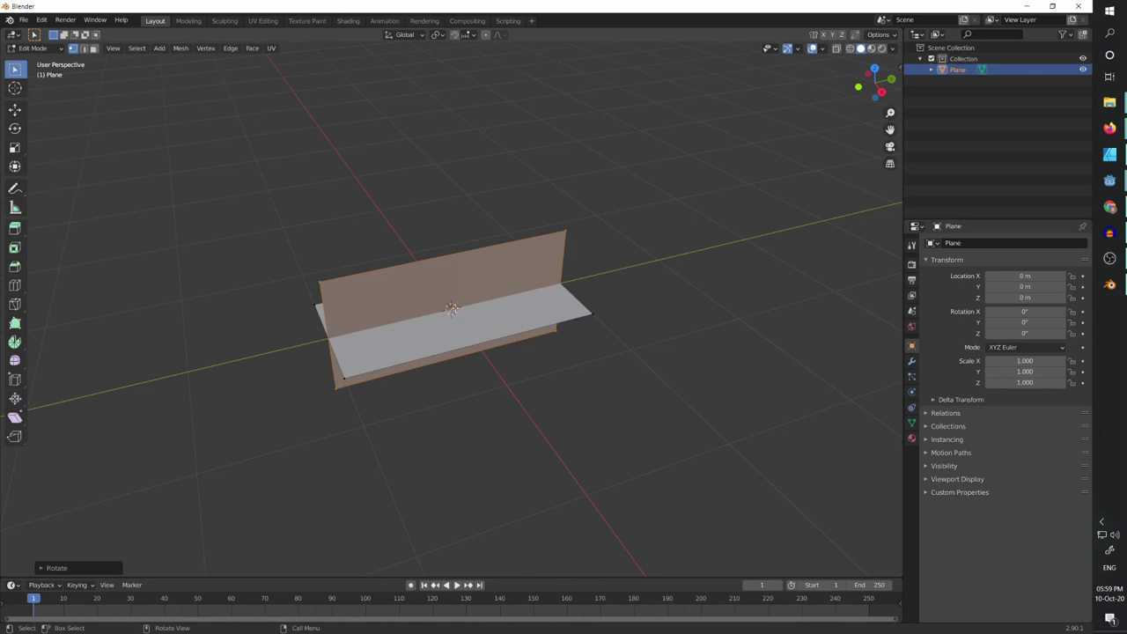
left_click(334, 356, "shift")
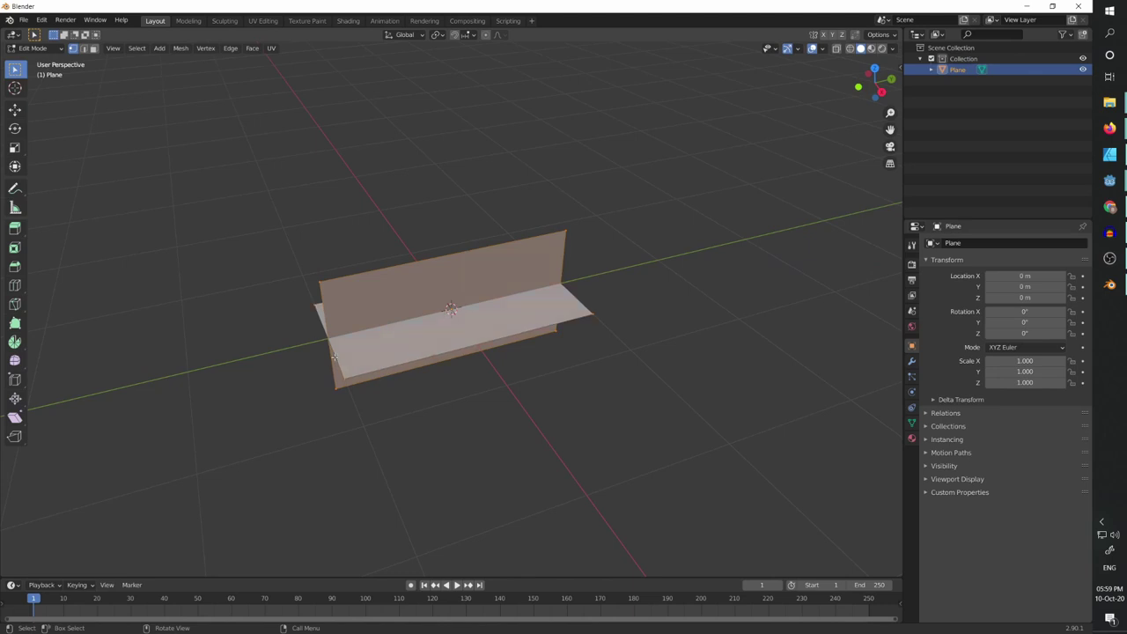
key("g")
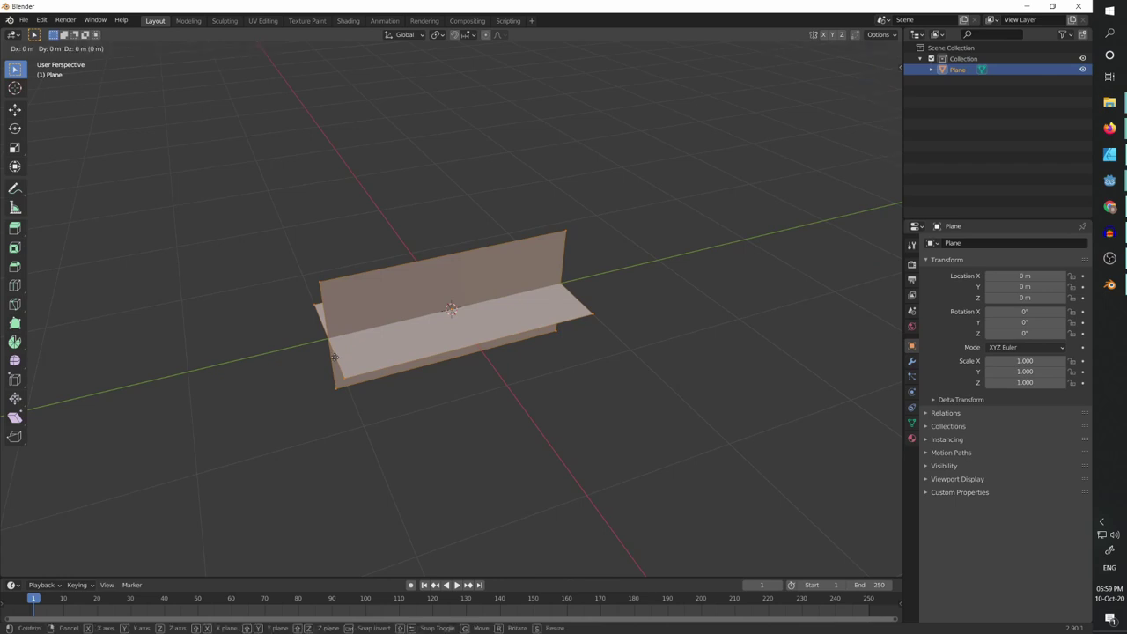
key("y")
key("1")
key("Return")
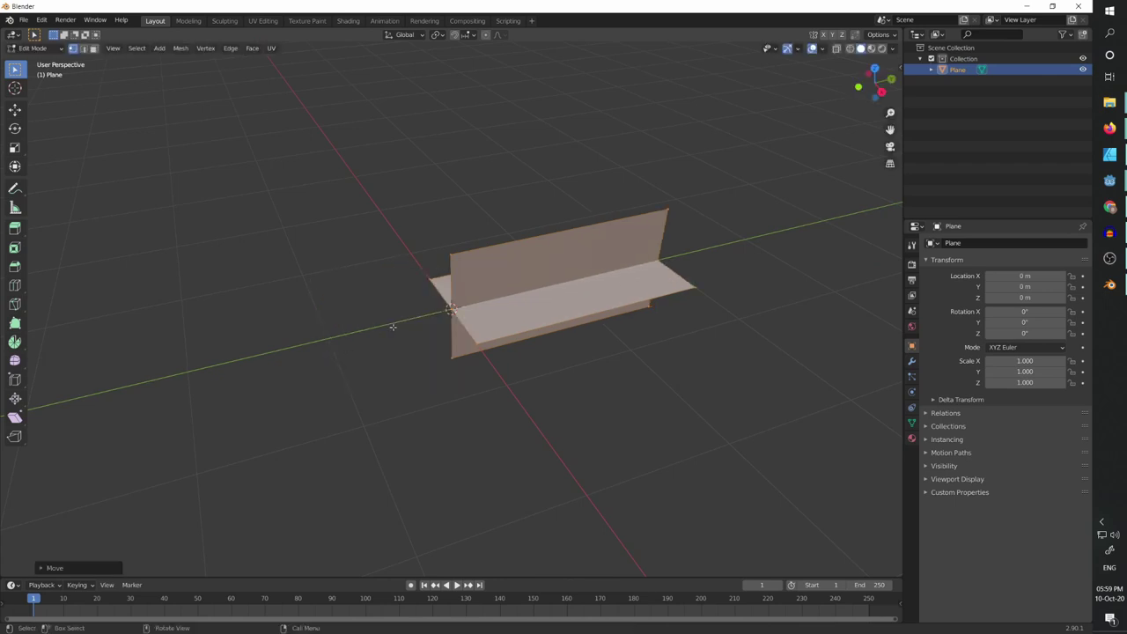
middle_click_drag(394, 325, 455, 302)
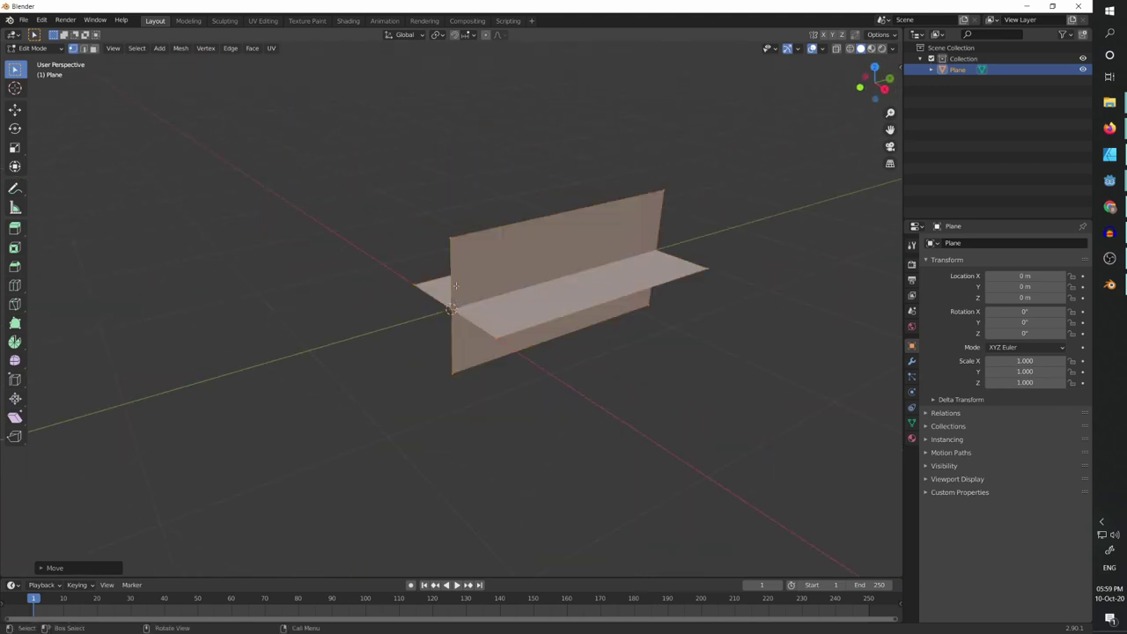
middle_click_drag(452, 254, 461, 300)
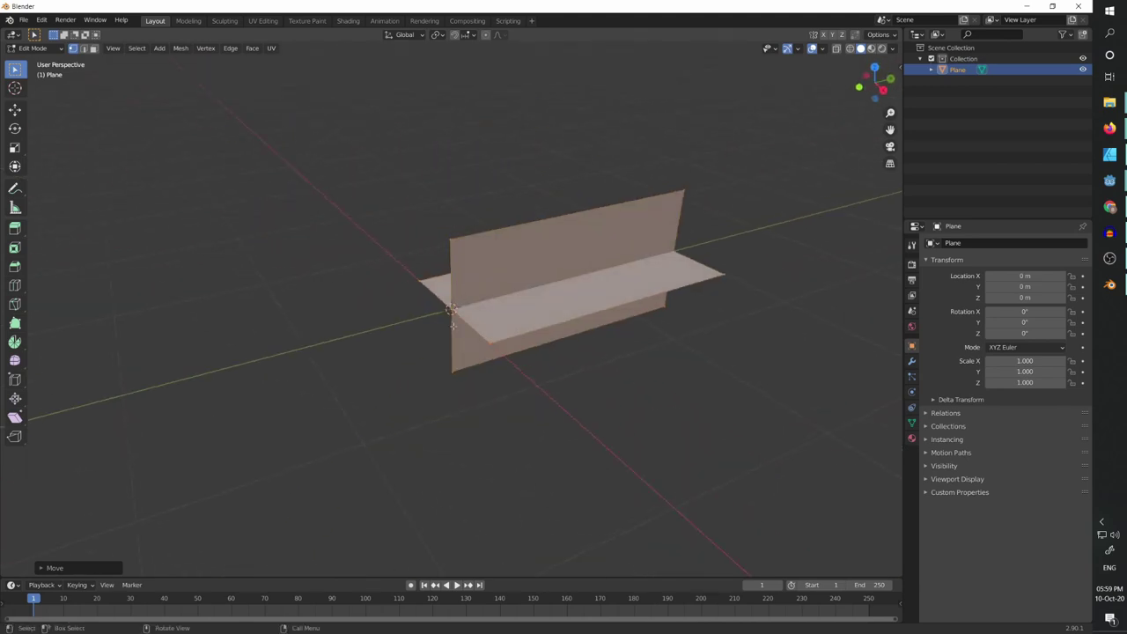
key("shift+a")
Add a new plane, stand it upright with a 90° X rotation, and scale it down
left_click(453, 326)
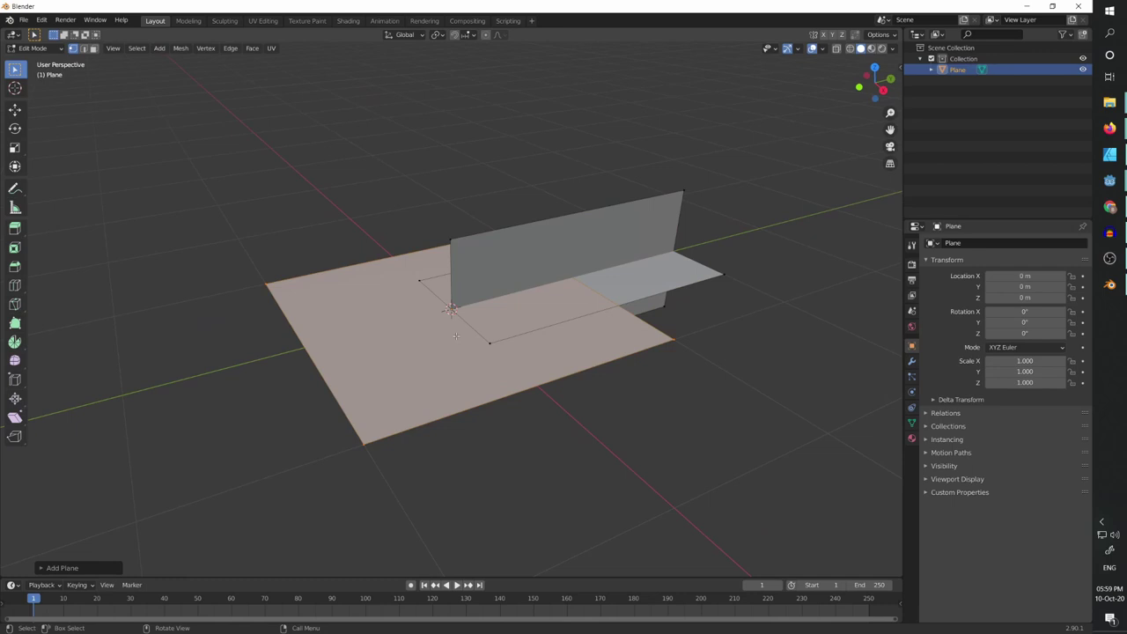
type("rx90")
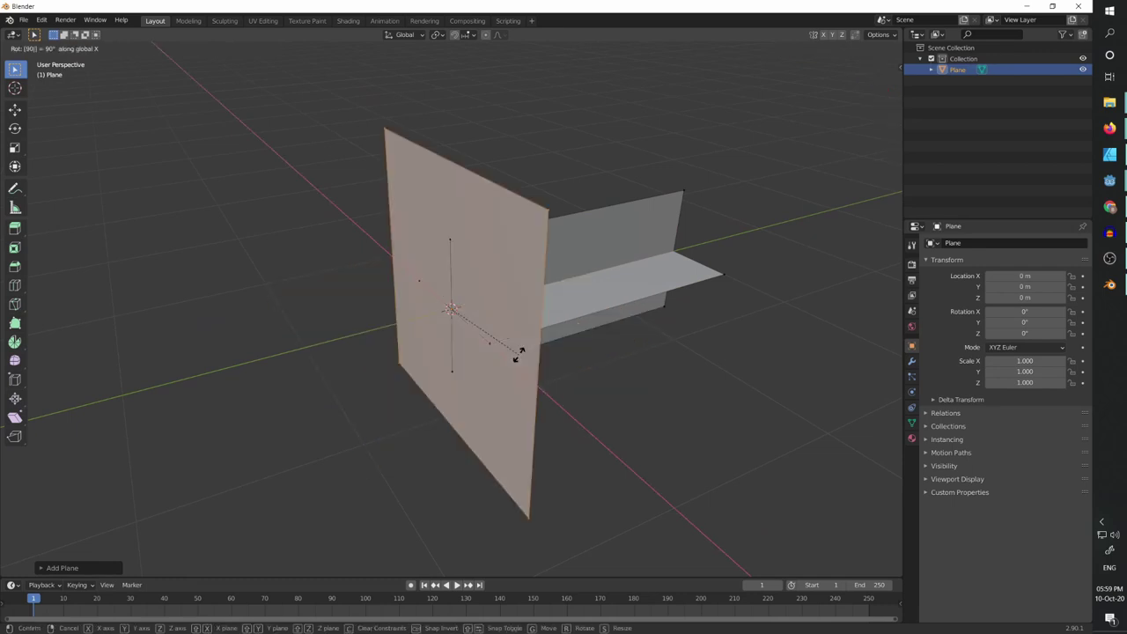
key("Return")
middle_click_drag(516, 352, 468, 298)
middle_click_drag(582, 308, 662, 176)
key("s")
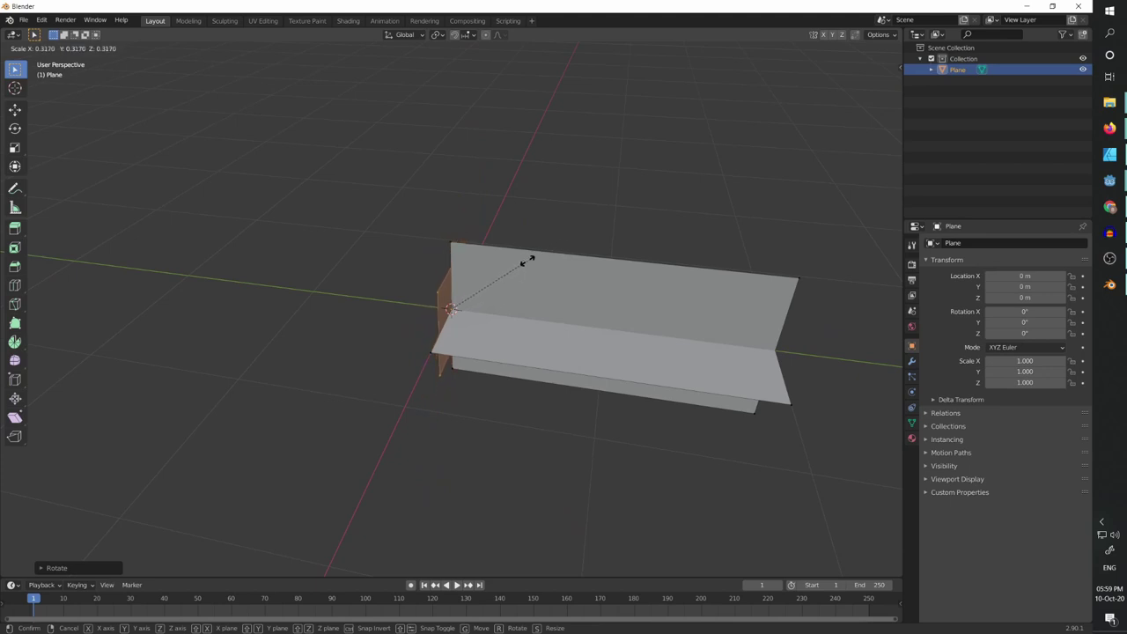
left_click(526, 261)
key("Tab")
middle_click_drag(525, 261, 480, 326)
From the right view, tilt the small plane about X (about 25°) and shift it upward
key("KP_1")
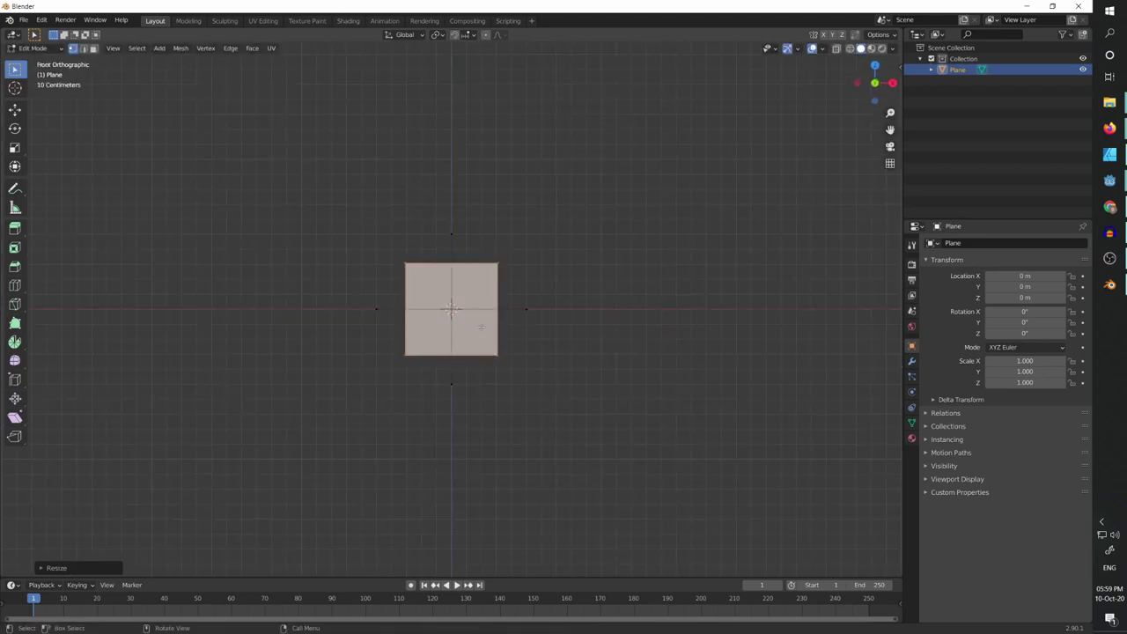
key("KP_3")
scroll(493, 328, "up", 4)
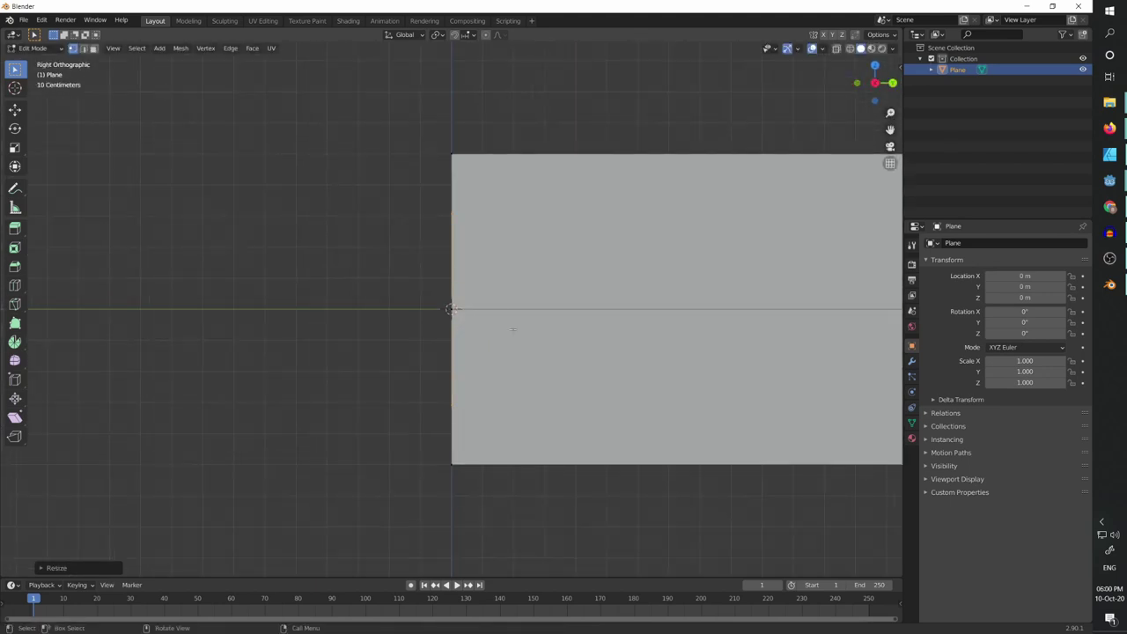
key("r")
key("x")
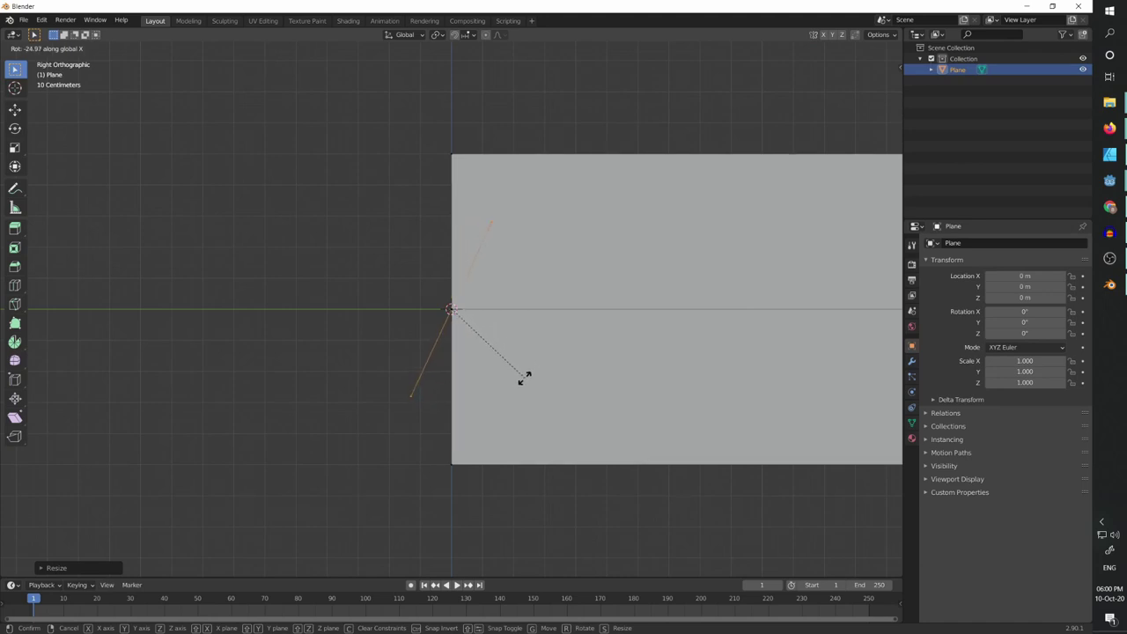
type("30")
key("BackSpace")
key("BackSpace")
left_click(524, 377)
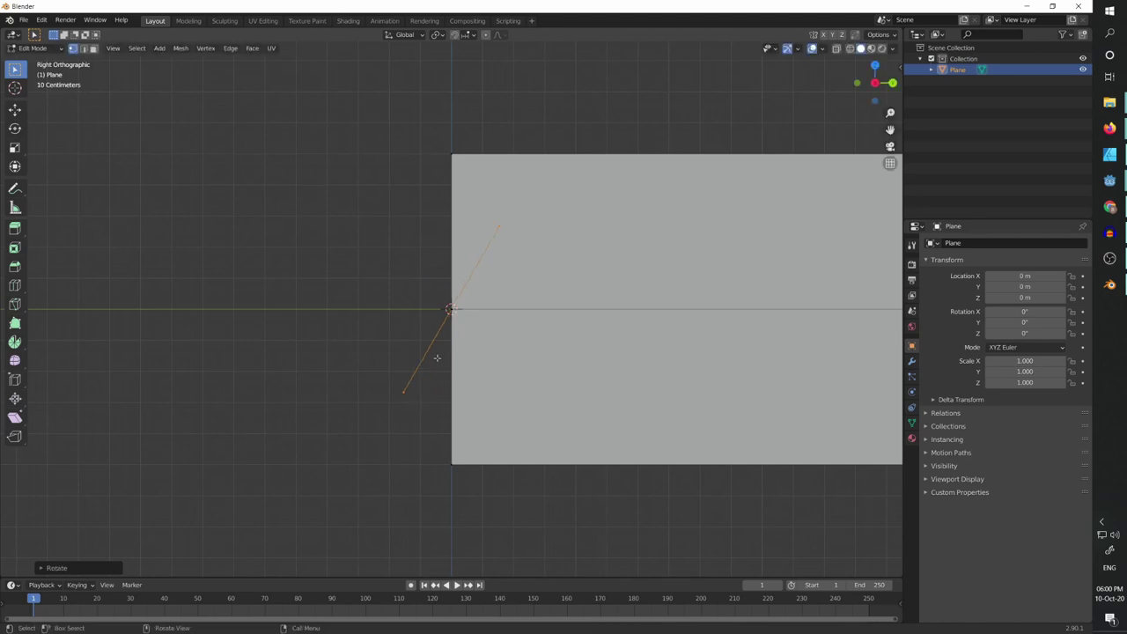
key("g")
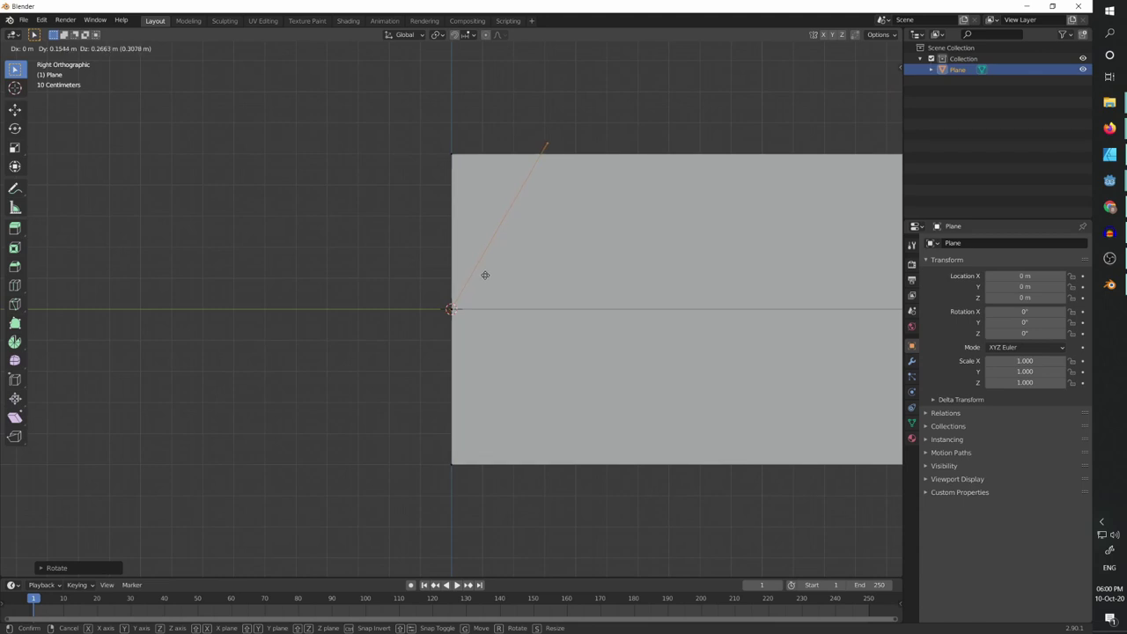
left_click(484, 275)
middle_click_drag(484, 274, 529, 368)
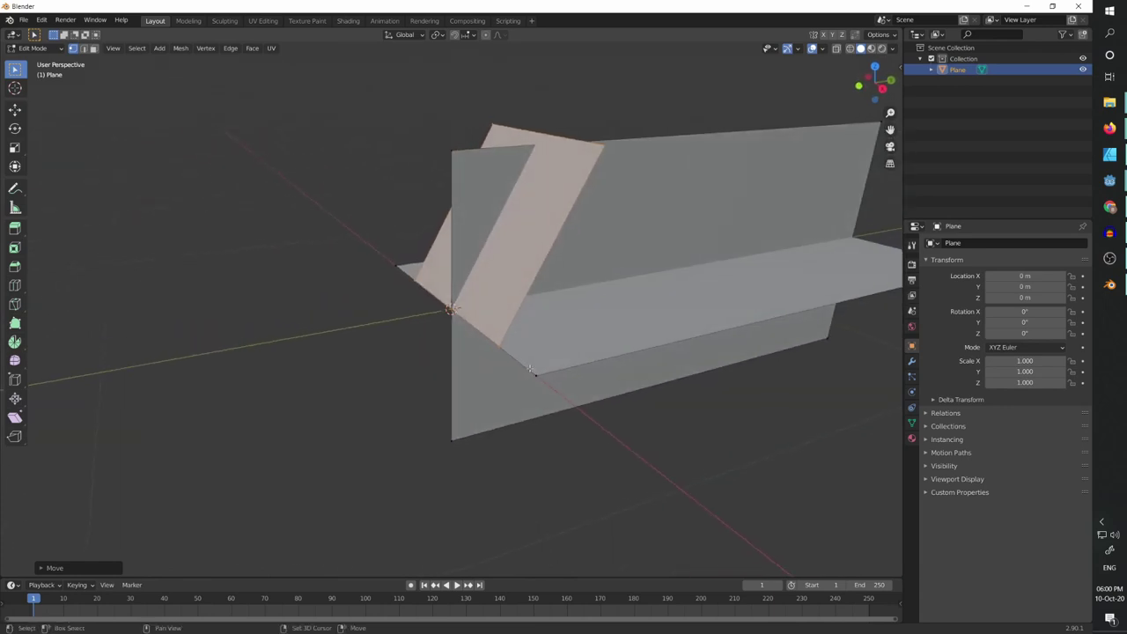
Duplicate the tilted plane in place and set the pivot point to the 3D cursor
key("g")
key("Escape")
left_click(441, 36)
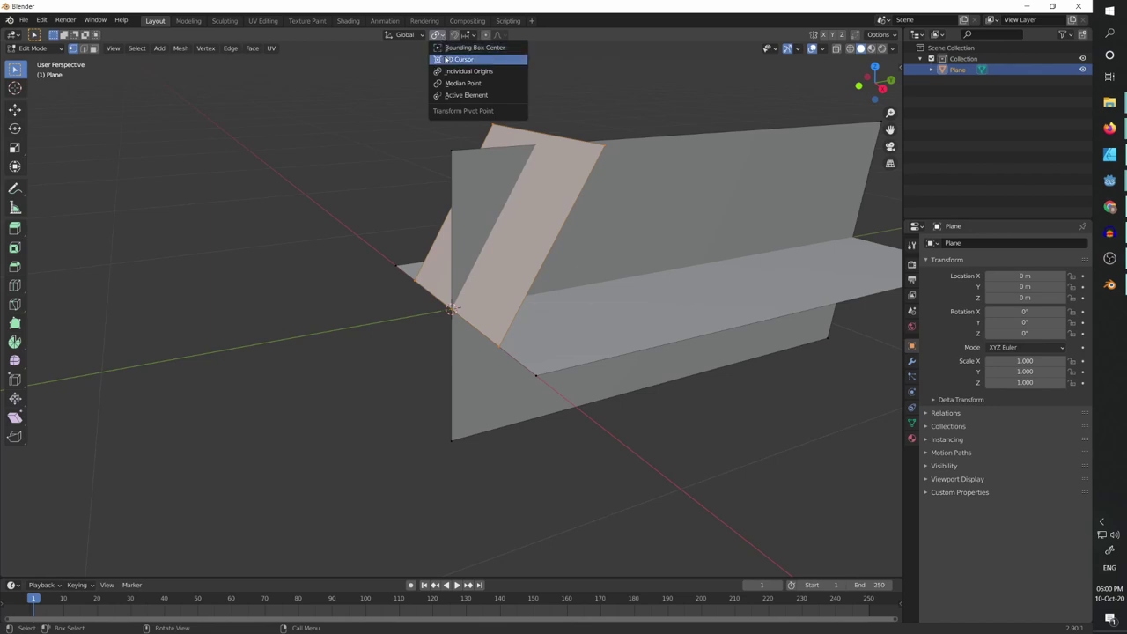
left_click(446, 59)
Rotate the copied slanted face 90° around Y so the two slanted faces cross
middle_click_drag(449, 315, 471, 291)
key("r")
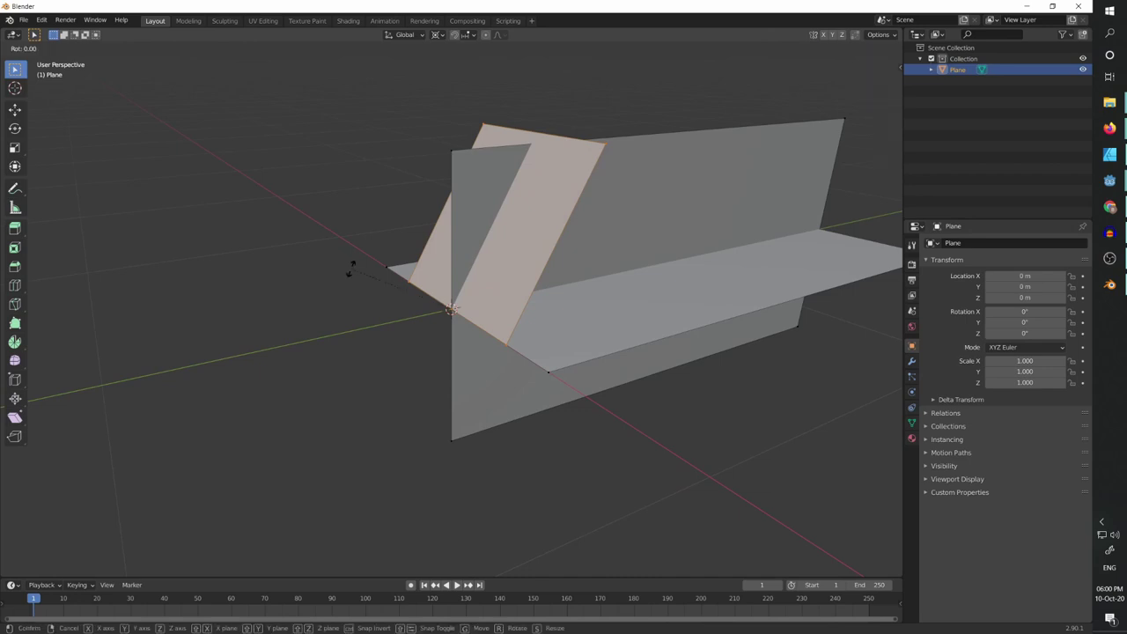
type("y")
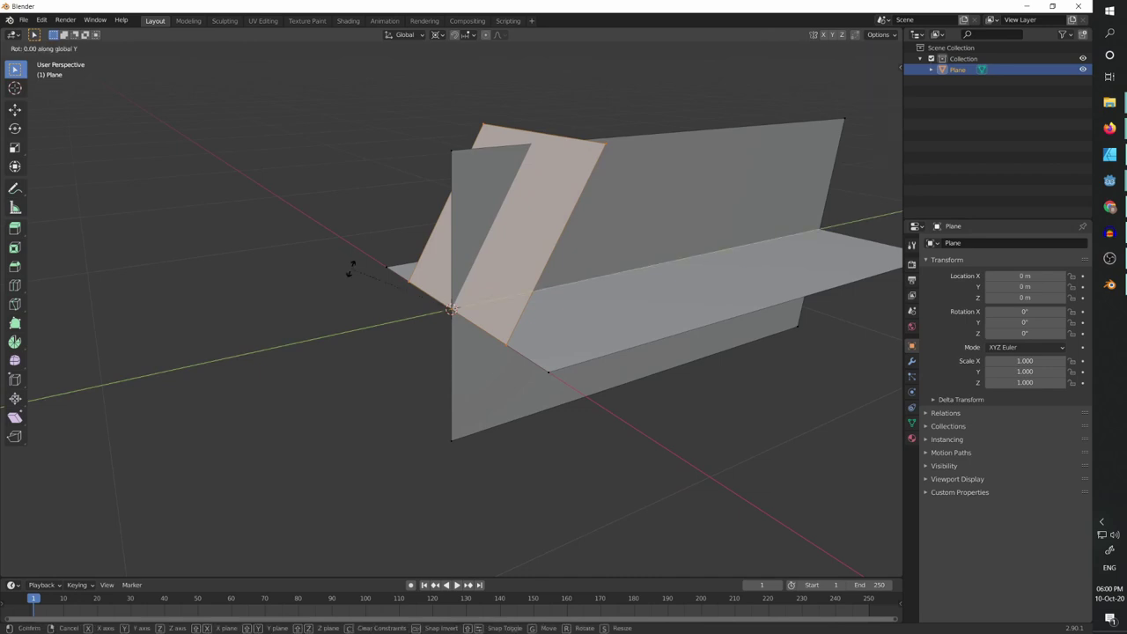
type("90")
key("Return")
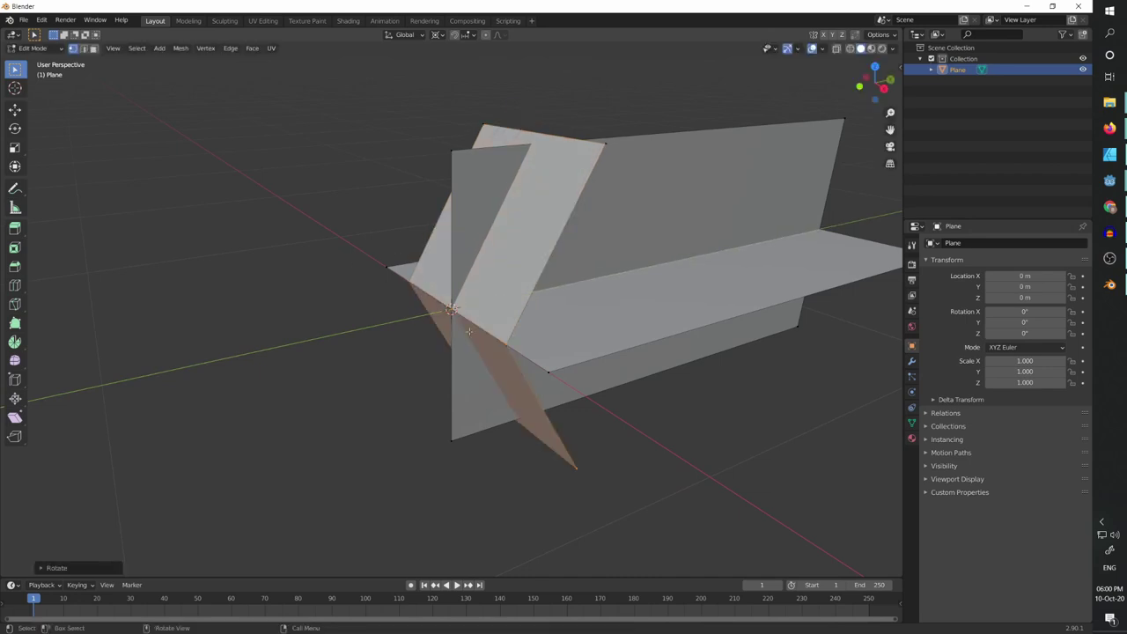
middle_click_drag(468, 331, 548, 356)
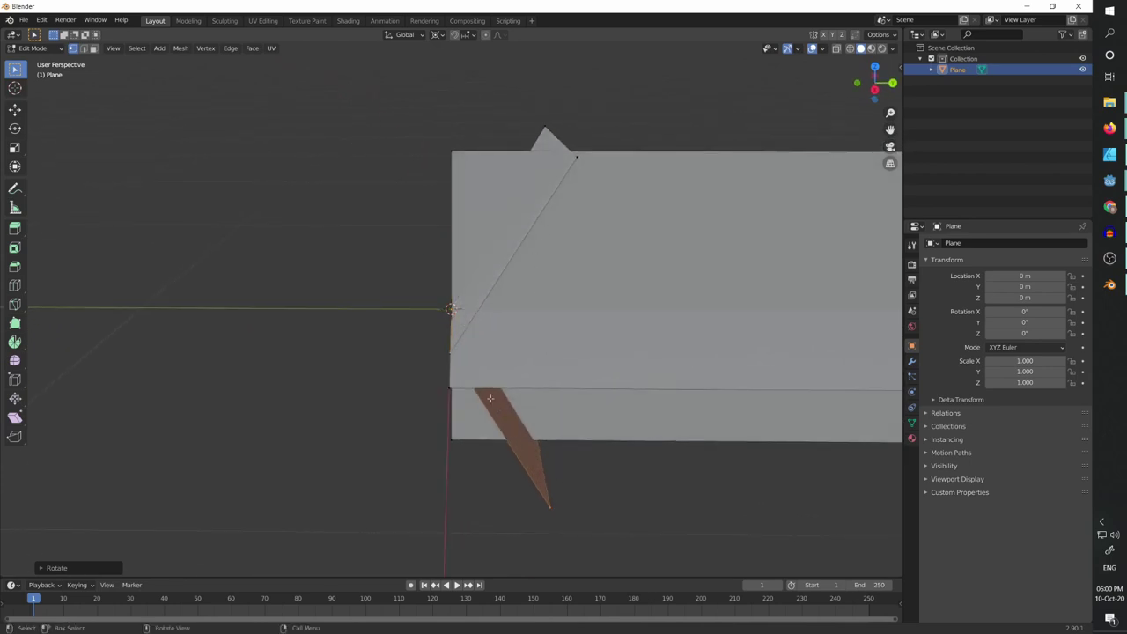
middle_click_drag(528, 191, 482, 209)
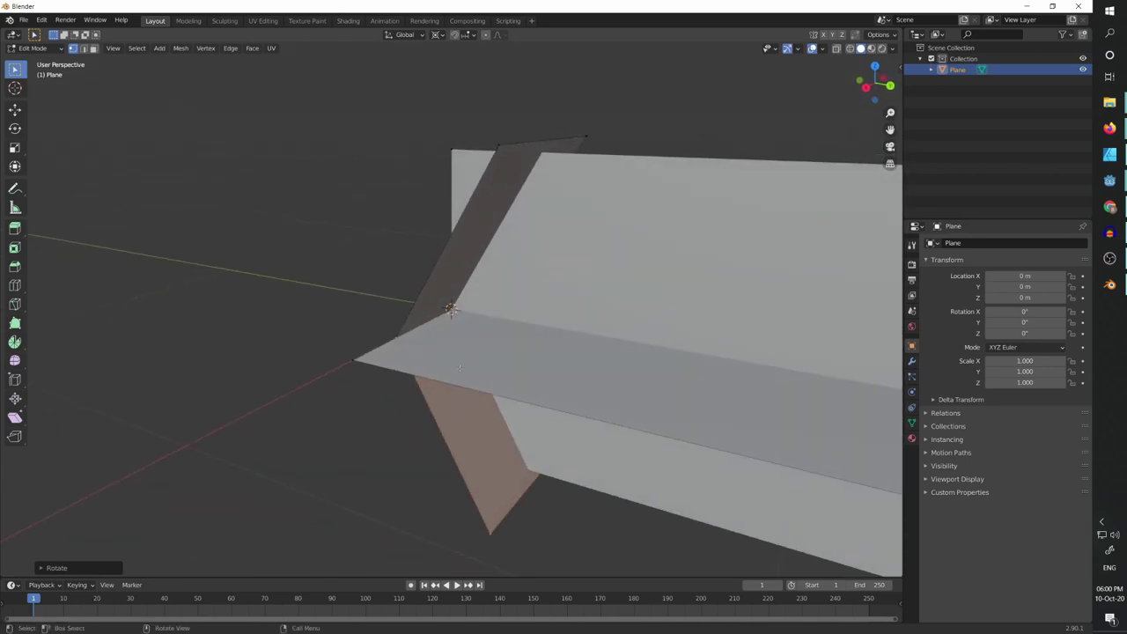
middle_click_drag(411, 383, 466, 389)
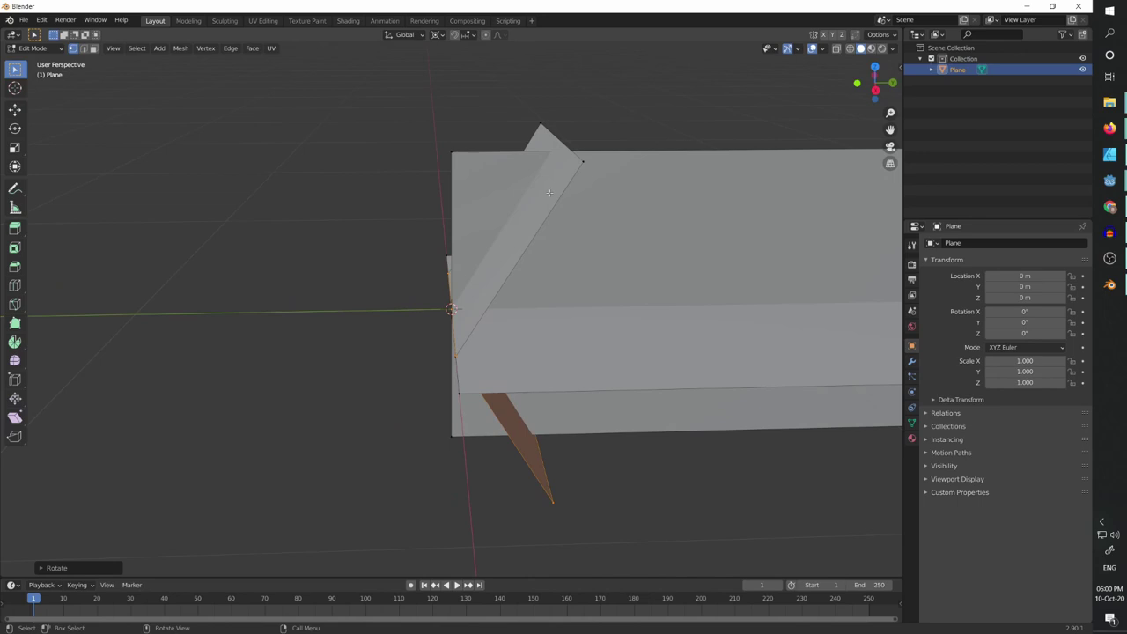
middle_click_drag(549, 192, 589, 186)
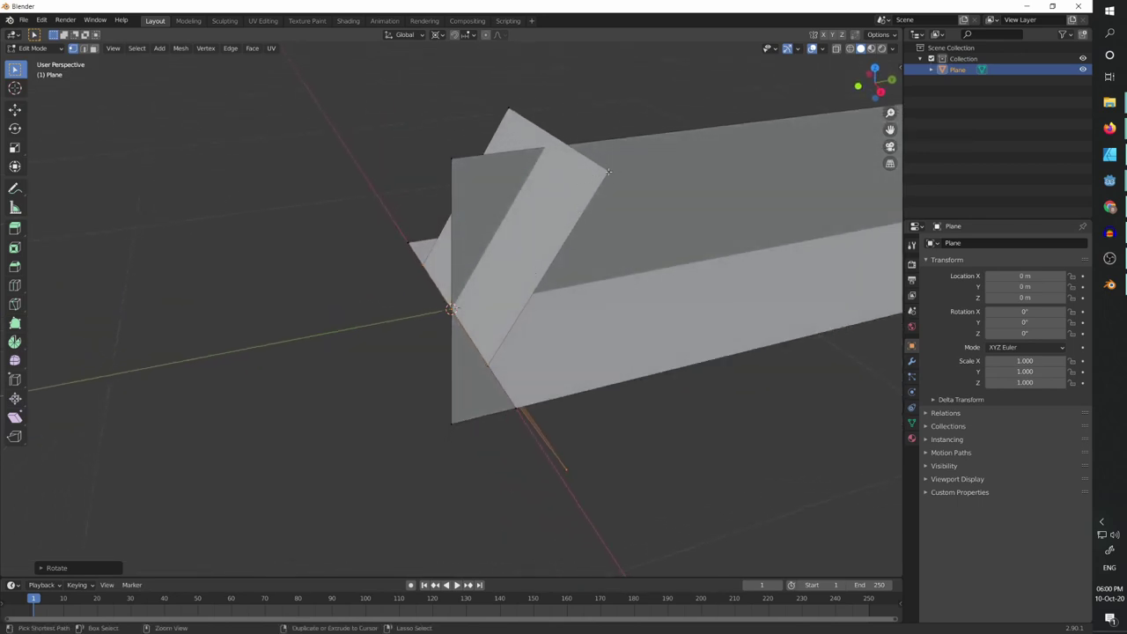
Select all geometry linked to the slanted faces with Ctrl+L
left_click(608, 170)
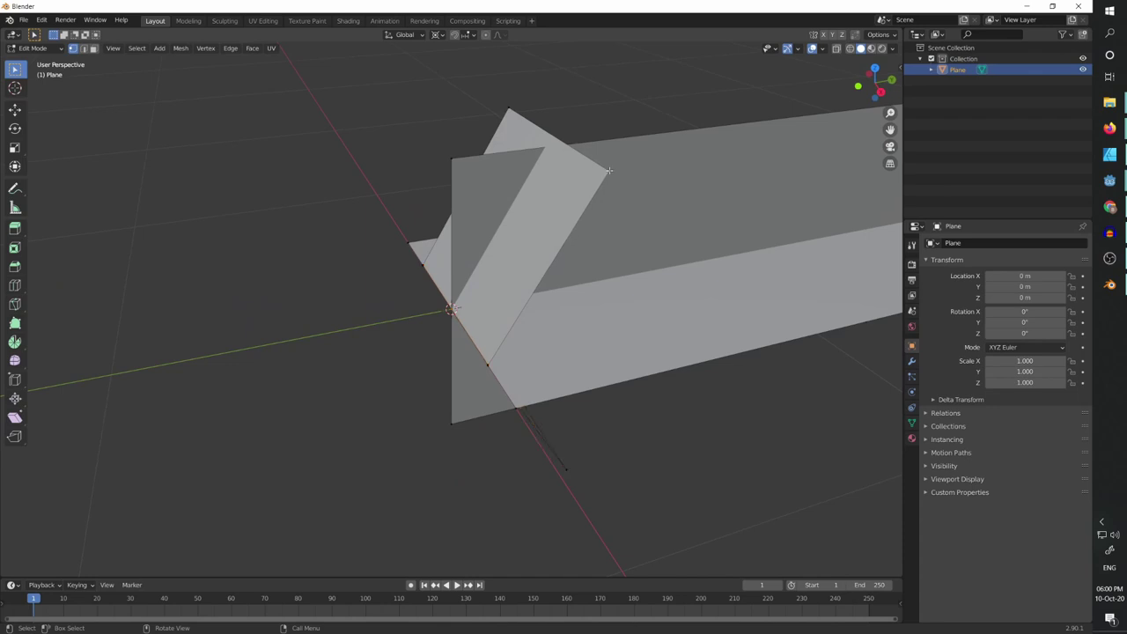
key("ctrl+z")
key("ctrl+l")
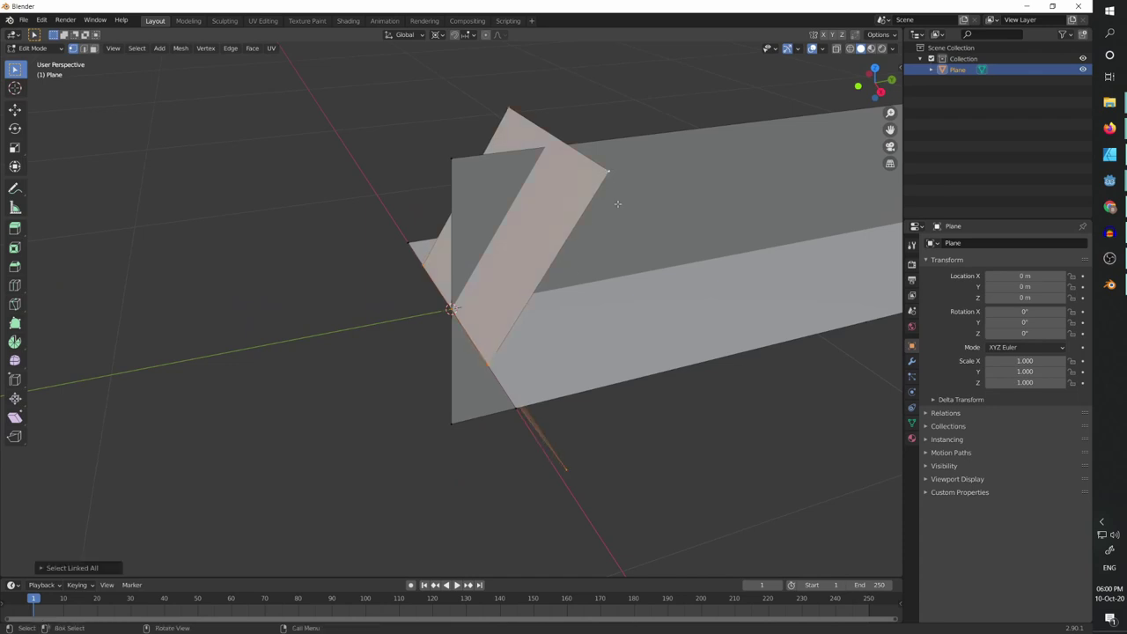
Duplicate the crossed slanted faces in place and rotate the copy 90° around Y
middle_click_drag(590, 340, 589, 307)
key("g")
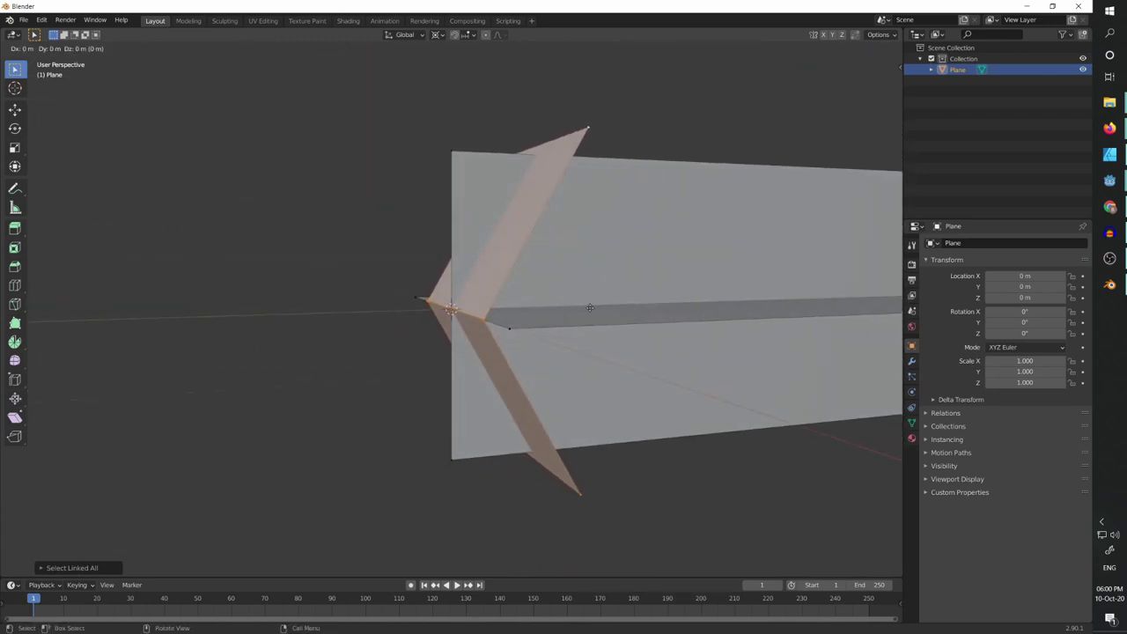
right_click(589, 308)
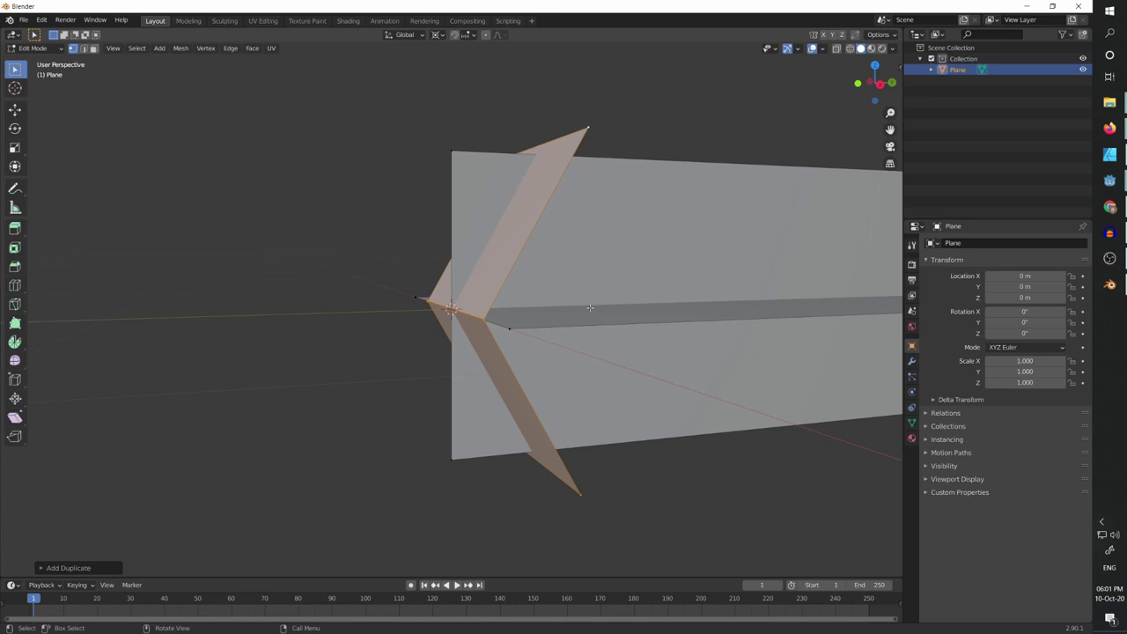
key("r")
type("y")
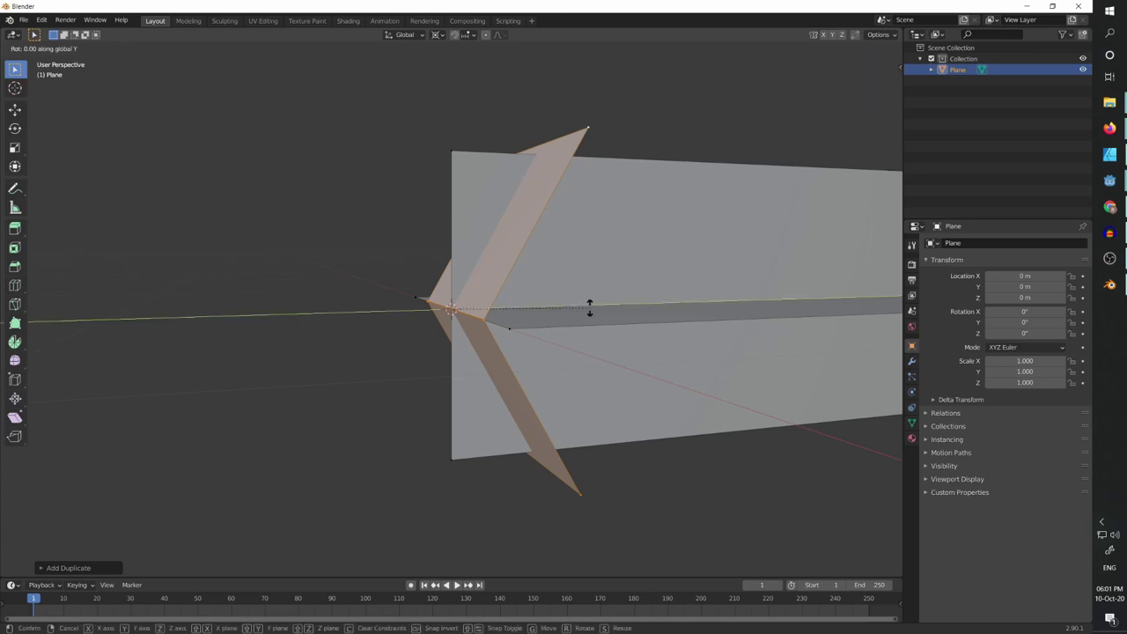
type("90")
key("Return")
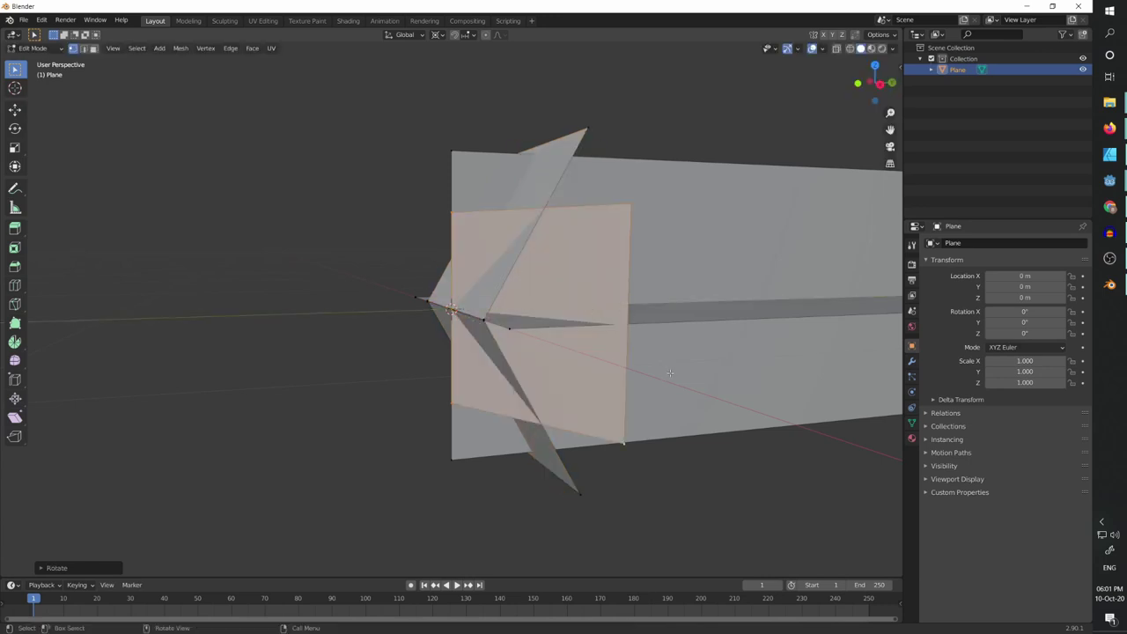
middle_click_drag(670, 373, 356, 387)
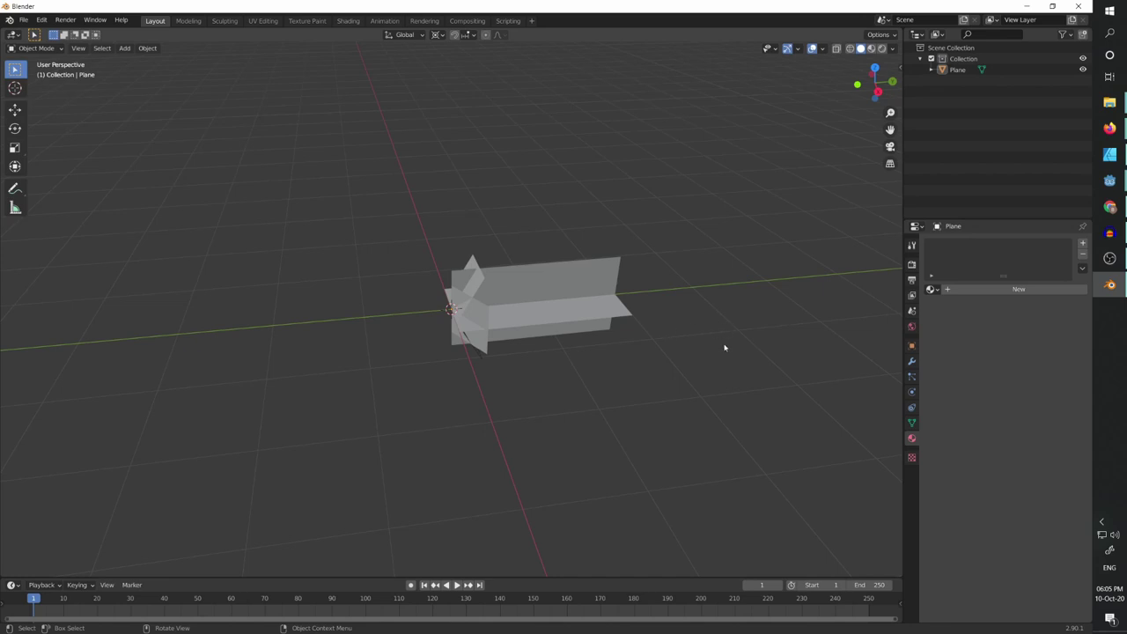
Create a new material with an Image Texture base colour loaded from Downloads/MuzzleFlash.png
left_click(968, 289)
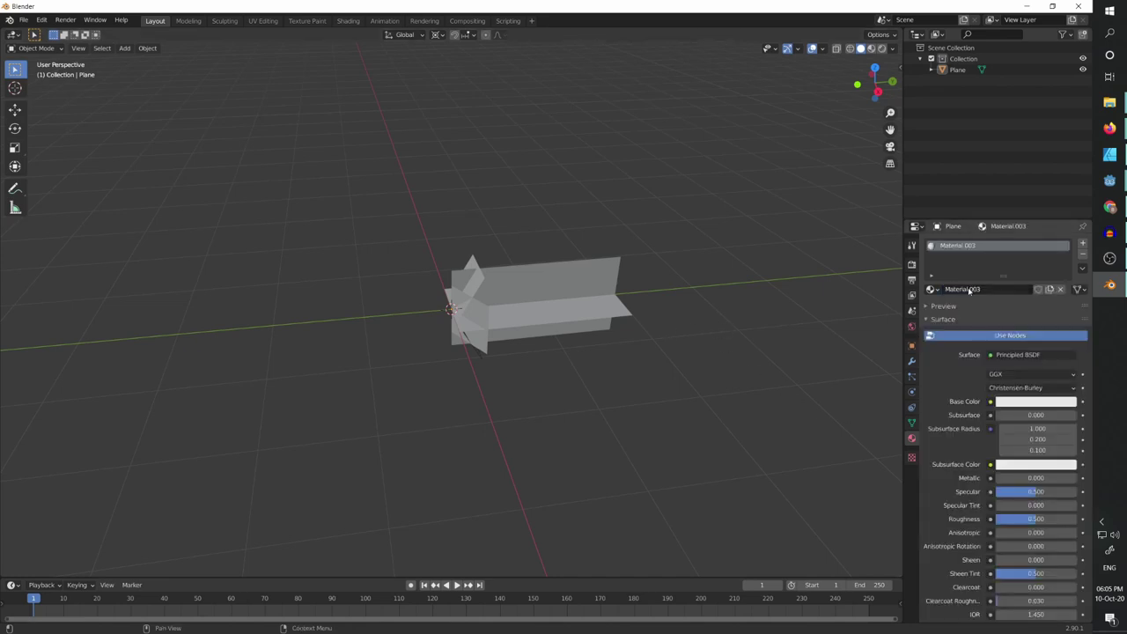
left_click(990, 402)
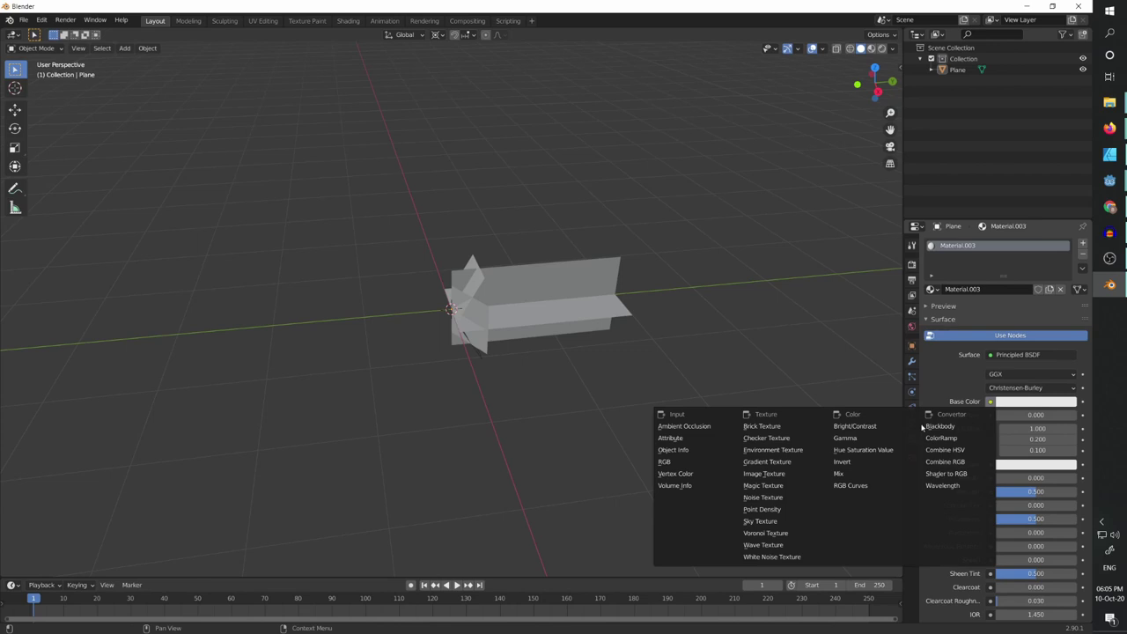
left_click(779, 474)
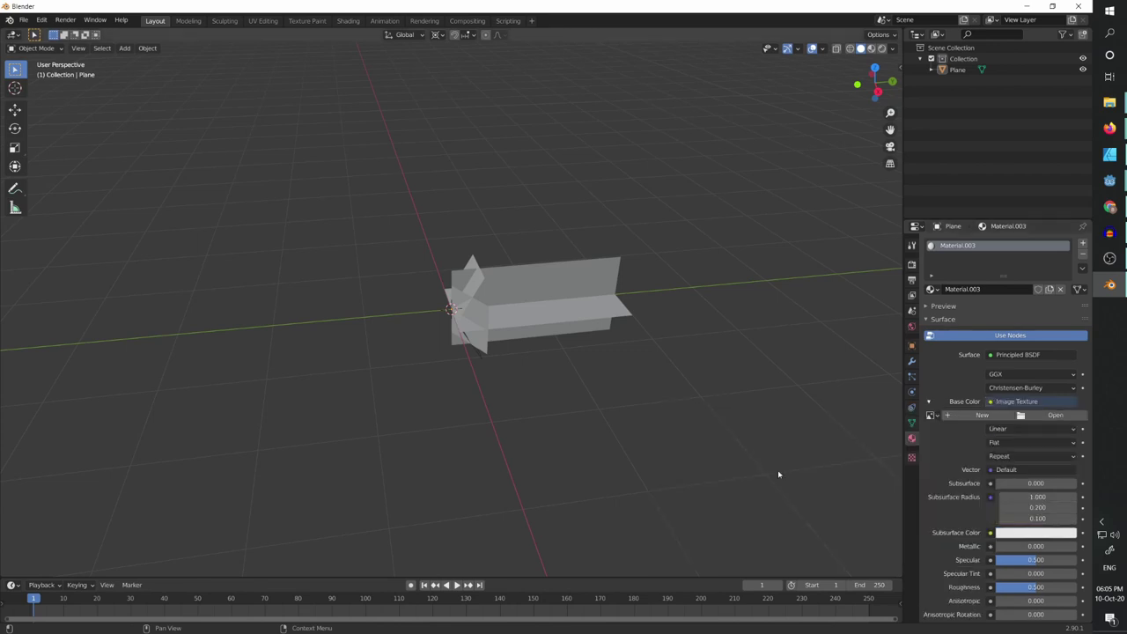
left_click(1053, 414)
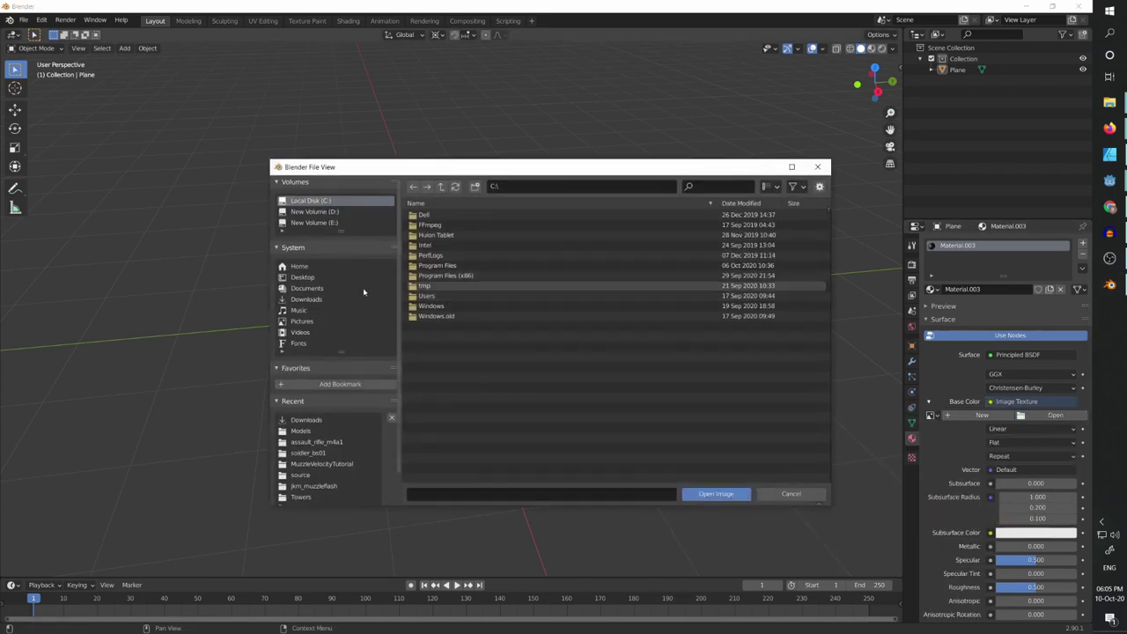
left_click(361, 299)
left_click(460, 307)
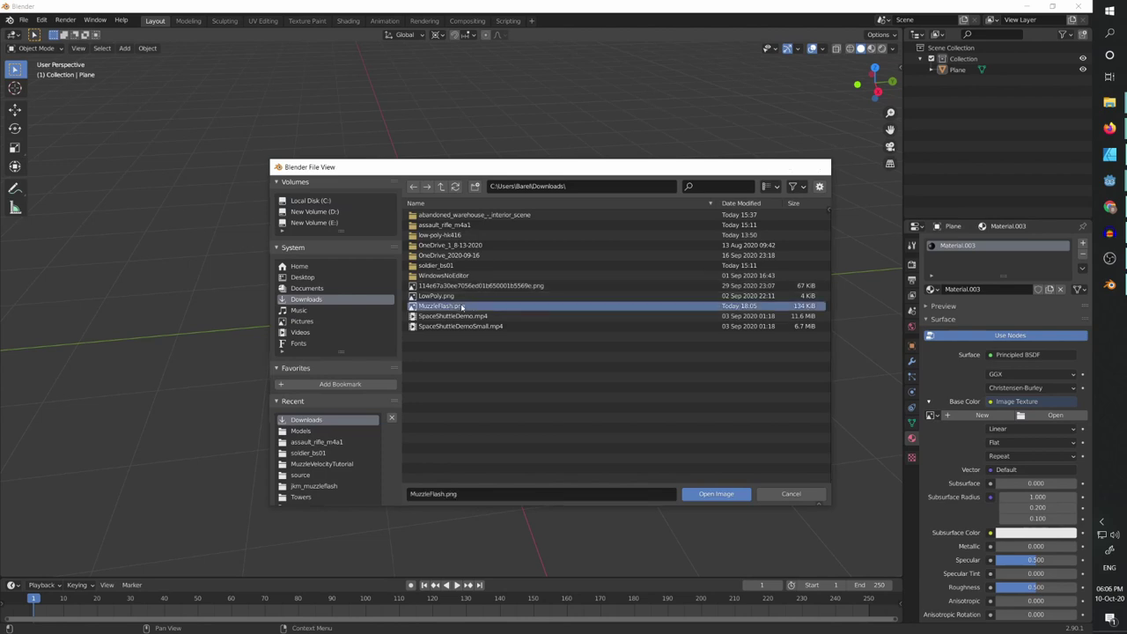
double_click(460, 306)
middle_click_drag(577, 340, 563, 333)
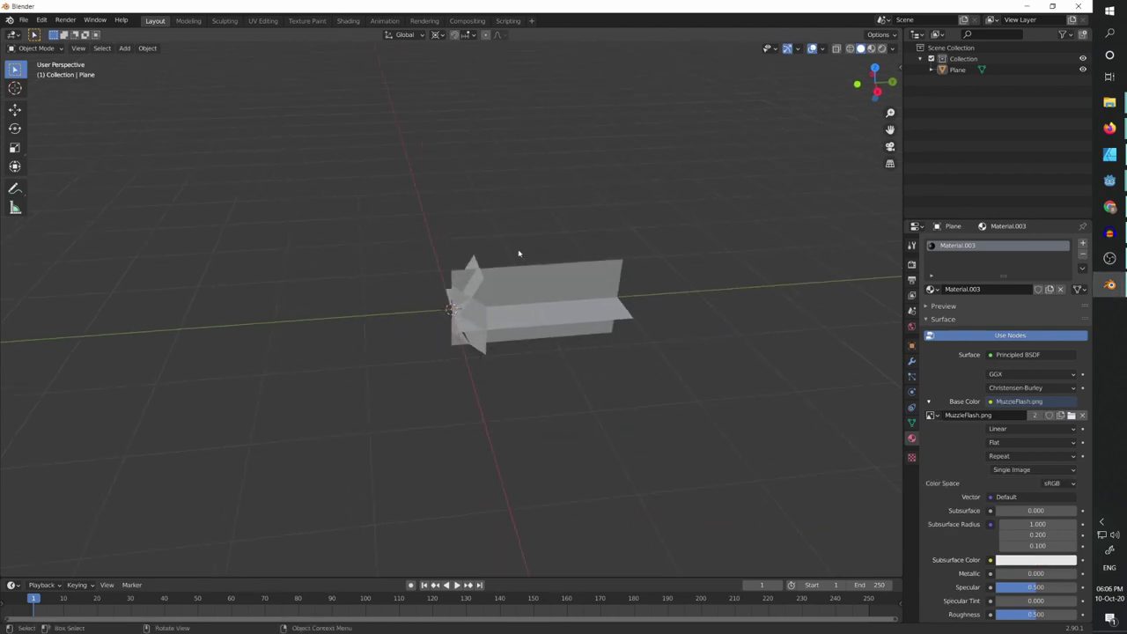
In the UV Editing workspace, select all UVs and move them onto the top half of the image
left_click(261, 21)
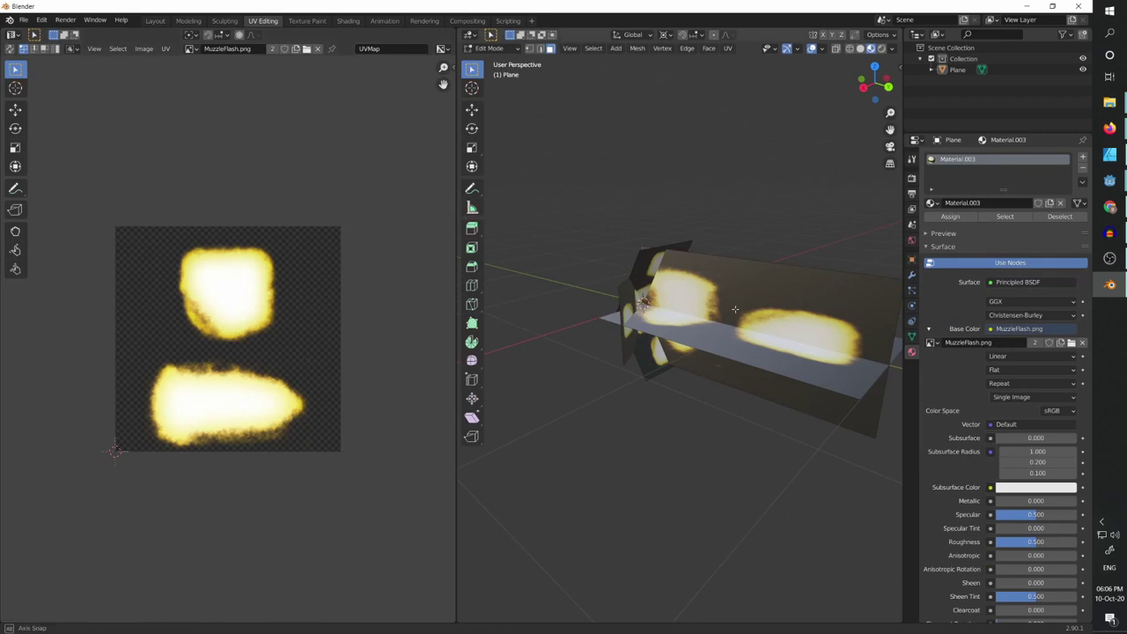
middle_click_drag(734, 309, 784, 277)
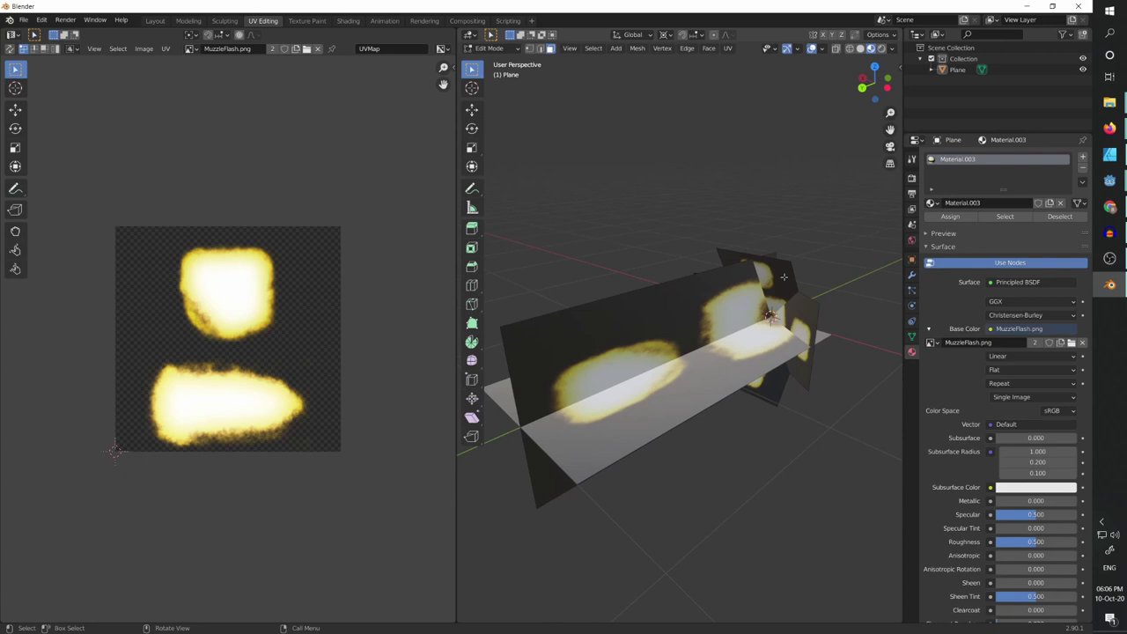
middle_click_drag(682, 333, 709, 345)
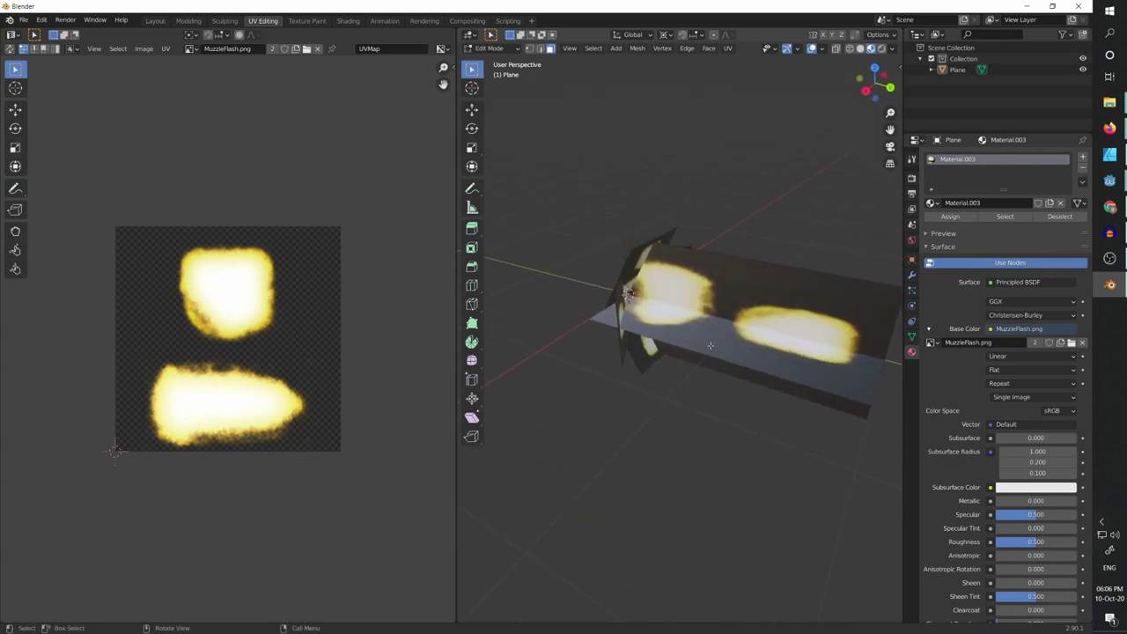
key("a")
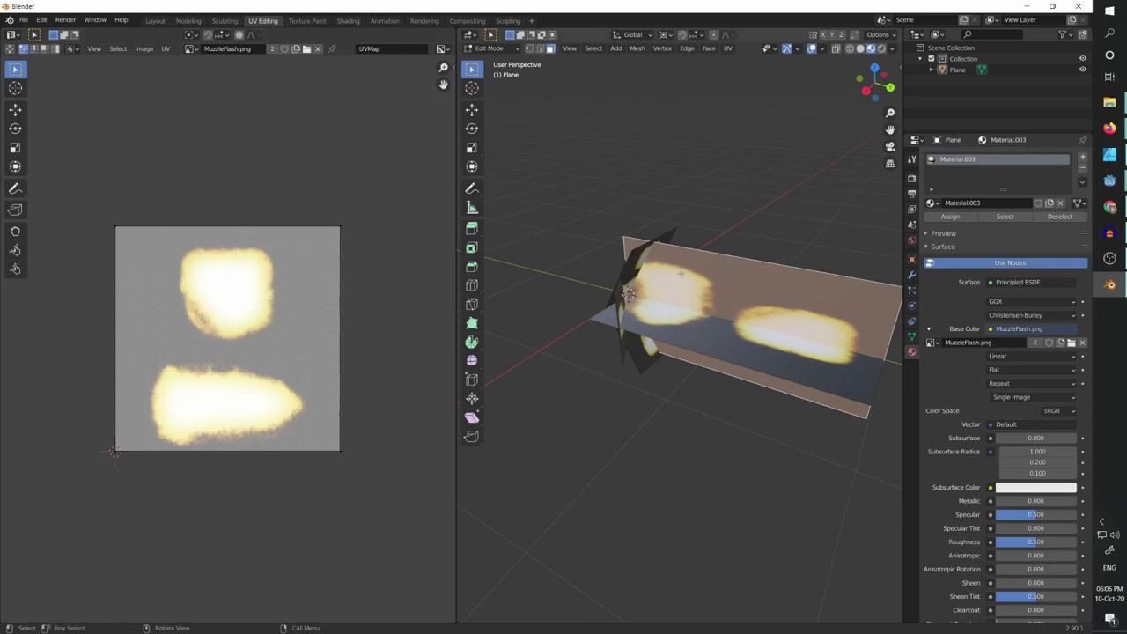
key("g")
left_click(825, 423)
key("ctrl+z")
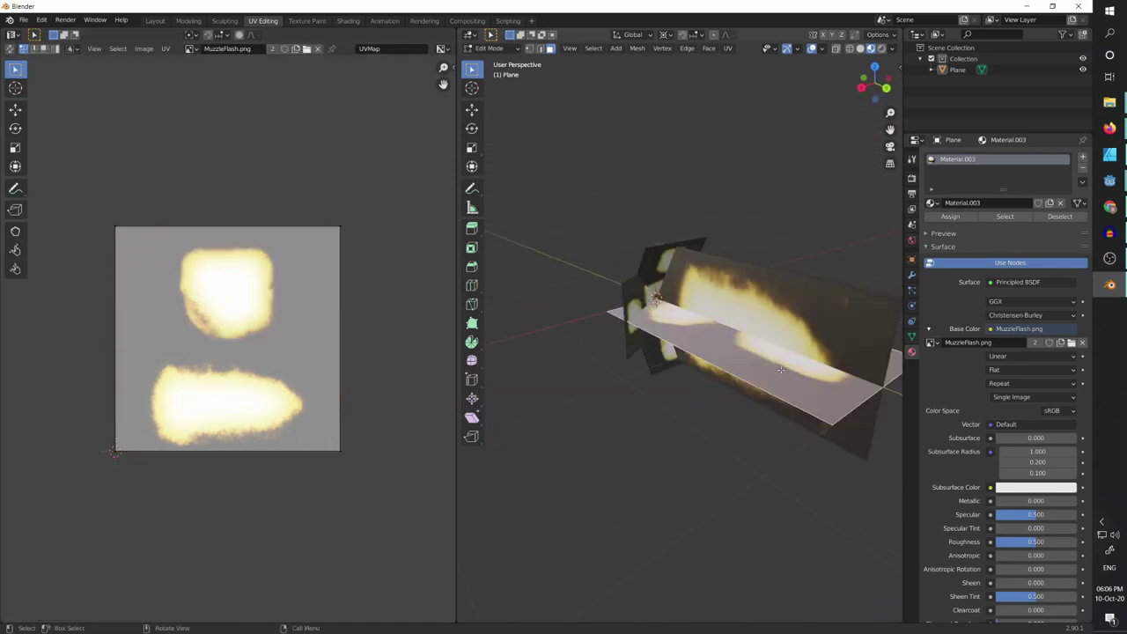
key("ctrl+shift+z")
middle_click_drag(616, 370, 724, 387)
key("ctrl+z")
key("g")
left_click(378, 373)
Shrink the UVs onto the round flash shape, then return to Layout with the Plane selected
key("s")
key("x")
key("Escape")
key("ctrl+z")
key("a")
key("ctrl+shift+z")
key("ctrl+shift+z")
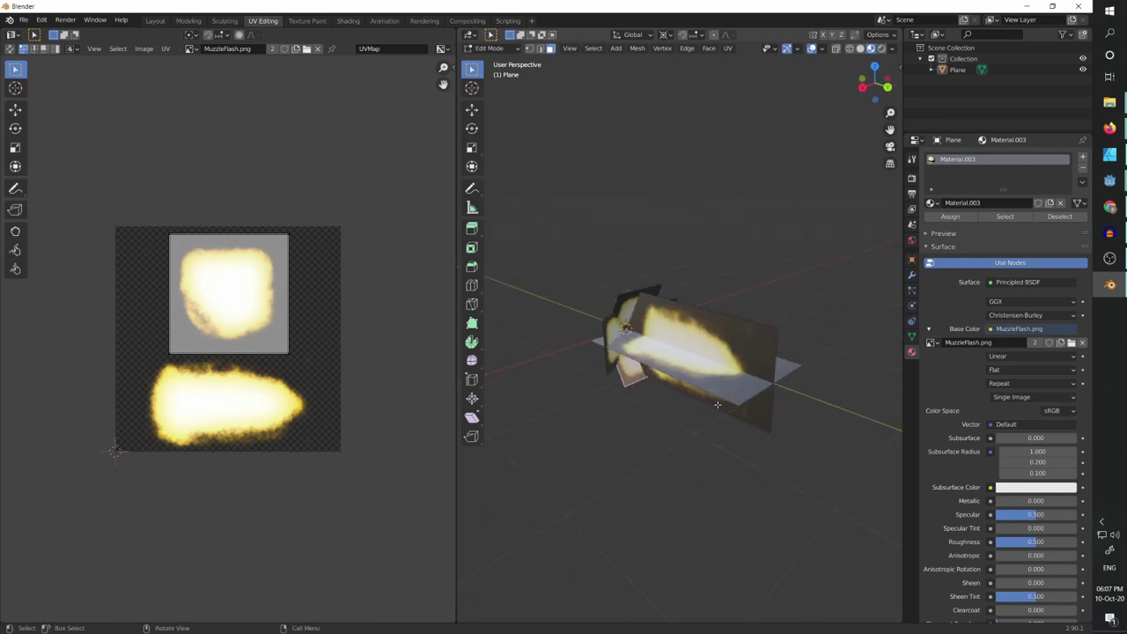
middle_click_drag(718, 404, 753, 396)
left_click(287, 88)
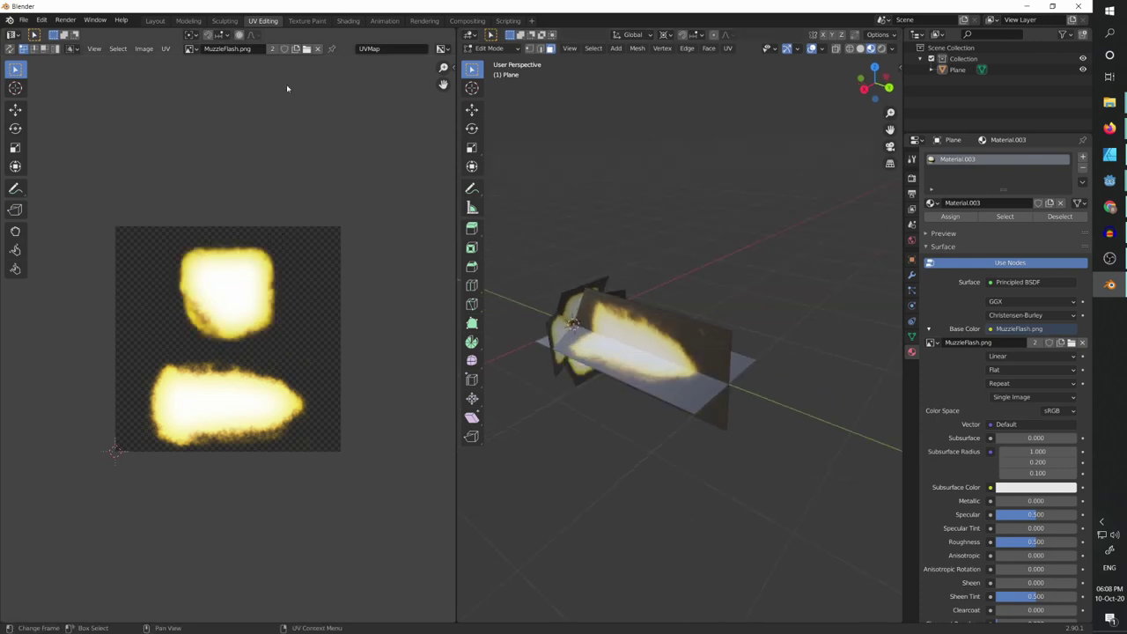
left_click(155, 21)
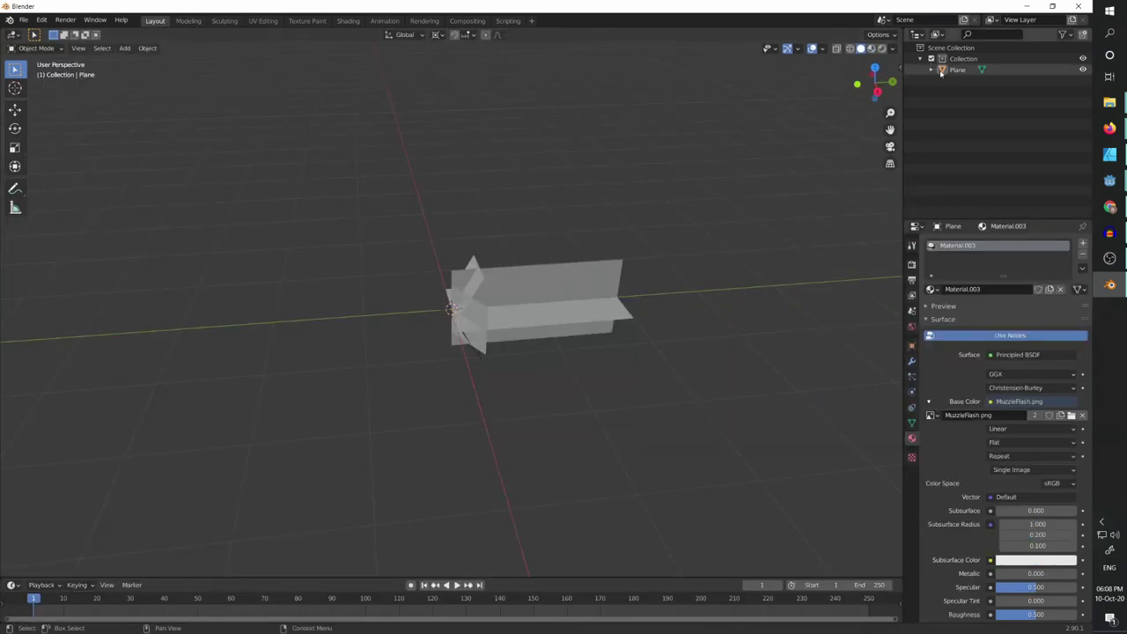
left_click(564, 280)
middle_click_drag(564, 280, 551, 309)
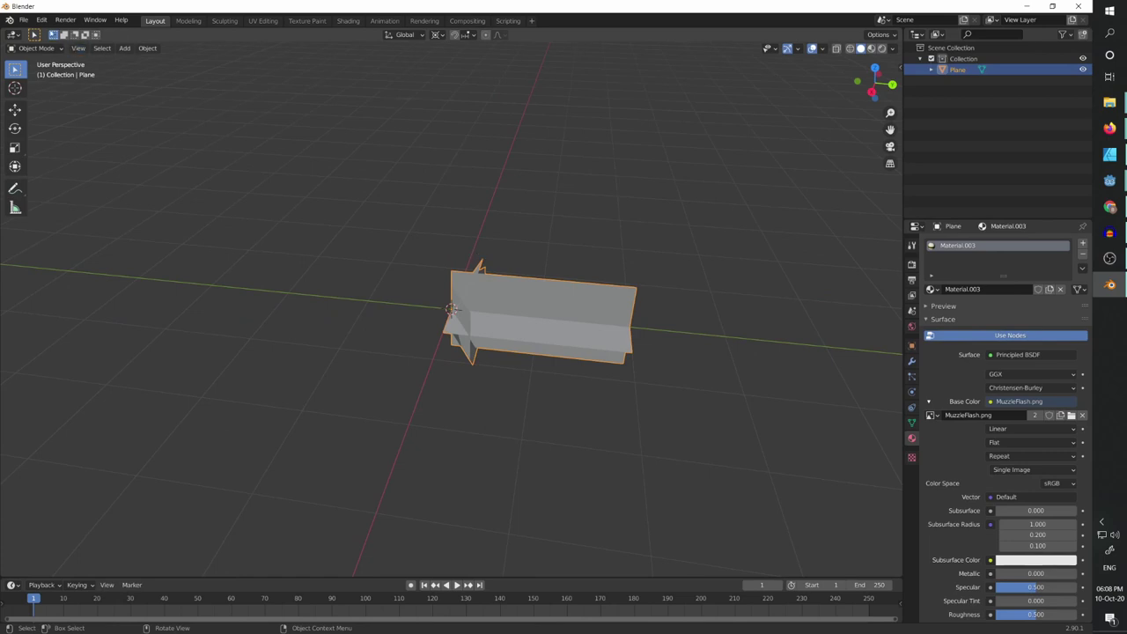
Export the flash mesh as Wavefront OBJ named MuzzleFlash2.obj into the Models folder
left_click(26, 20)
mouse_move(78, 182)
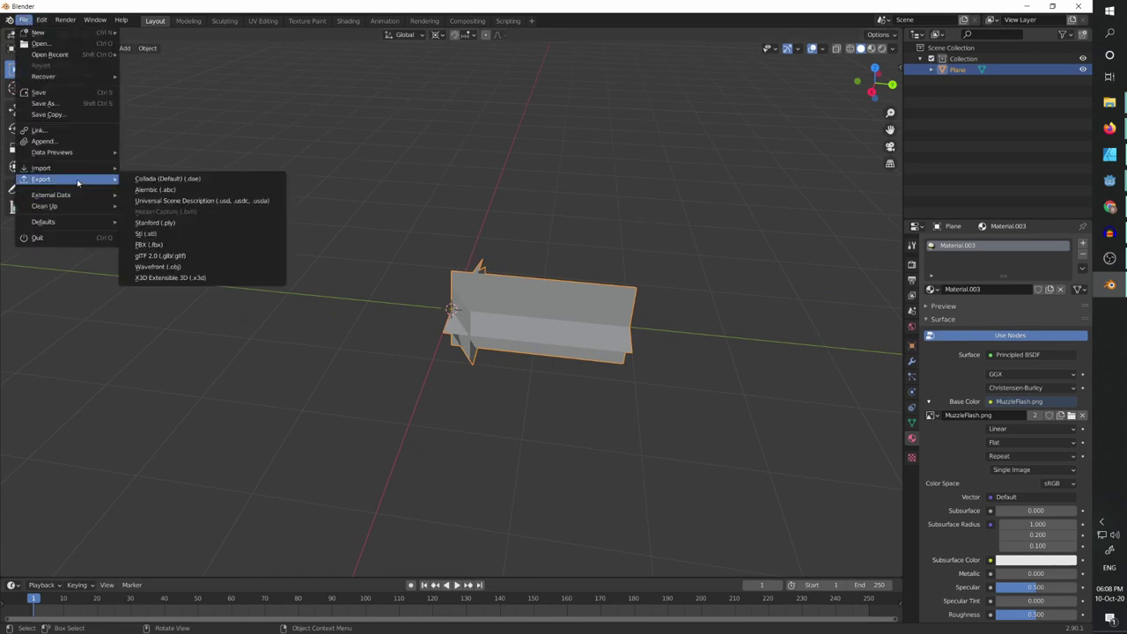
left_click(179, 268)
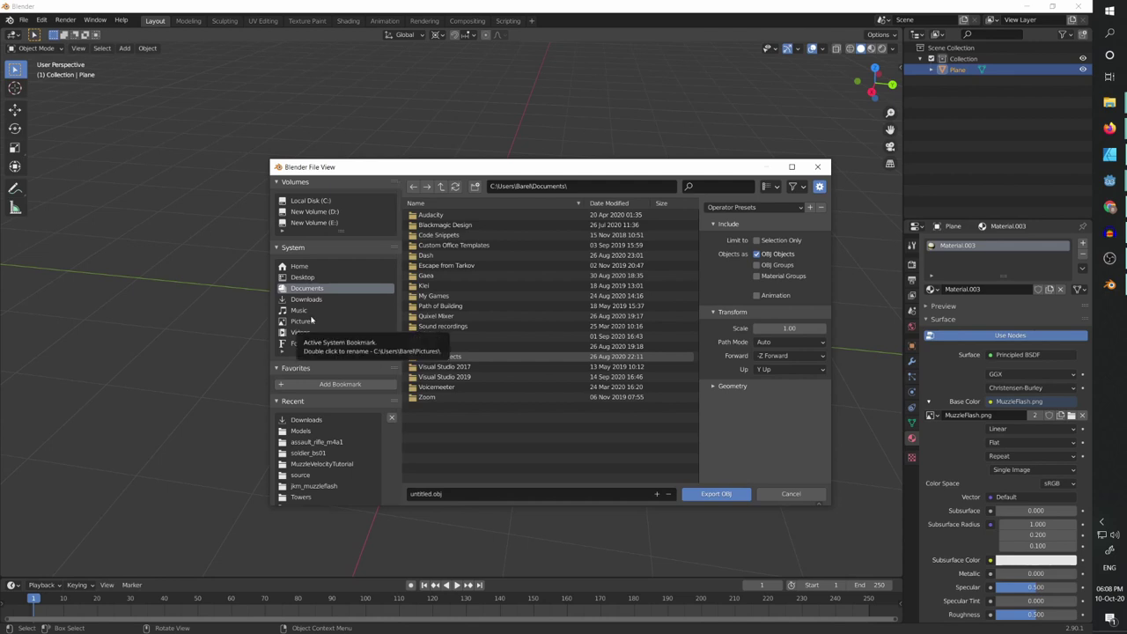
left_click(300, 430)
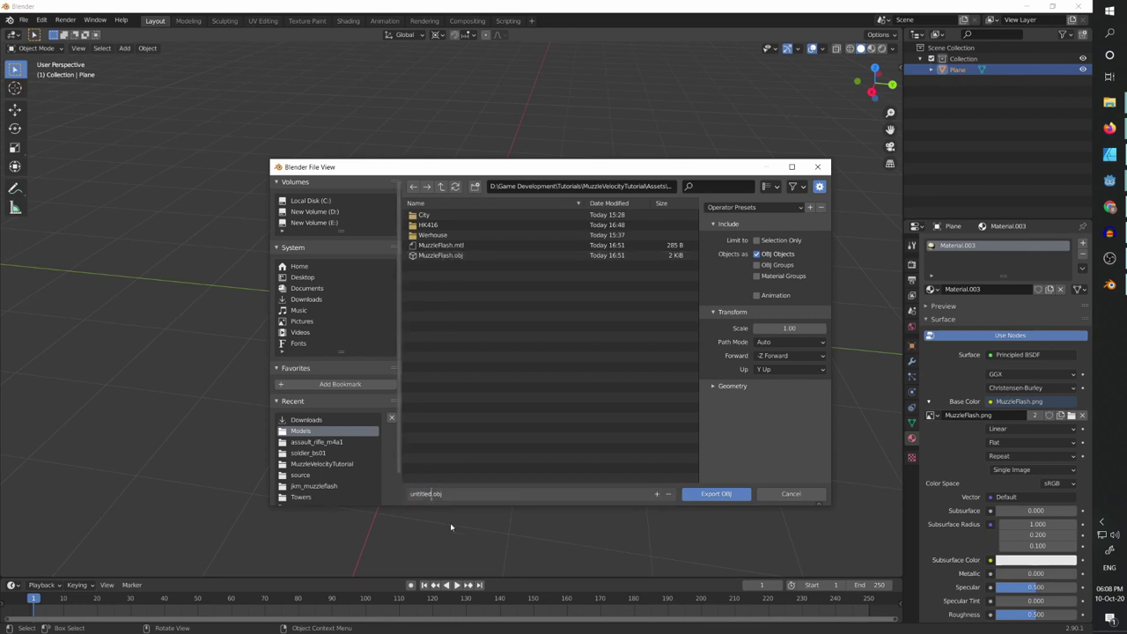
type("MuzzleFlash2")
key("Return")
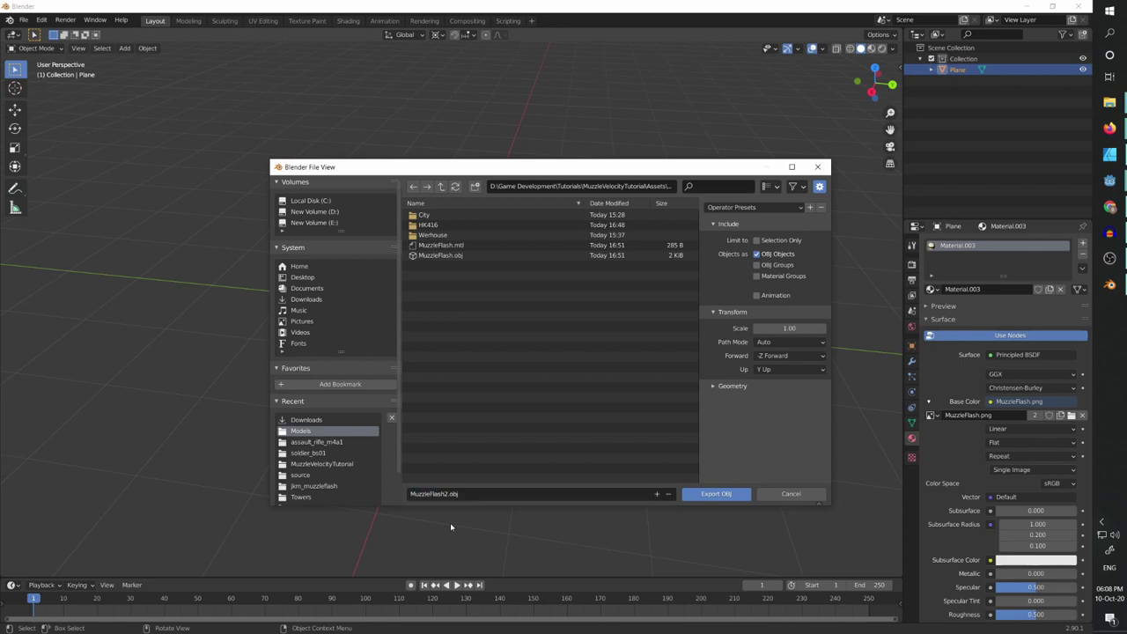
left_click(703, 491)
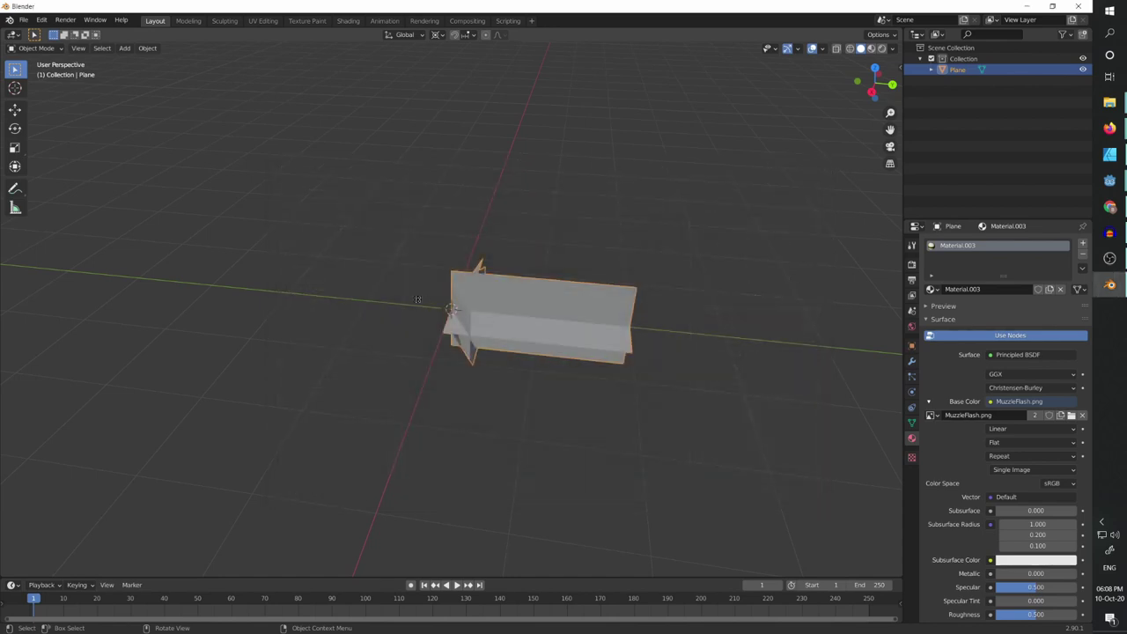
Switch to Godot, bring up the World scene and orbit around the room with the HK416
key("alt+Tab")
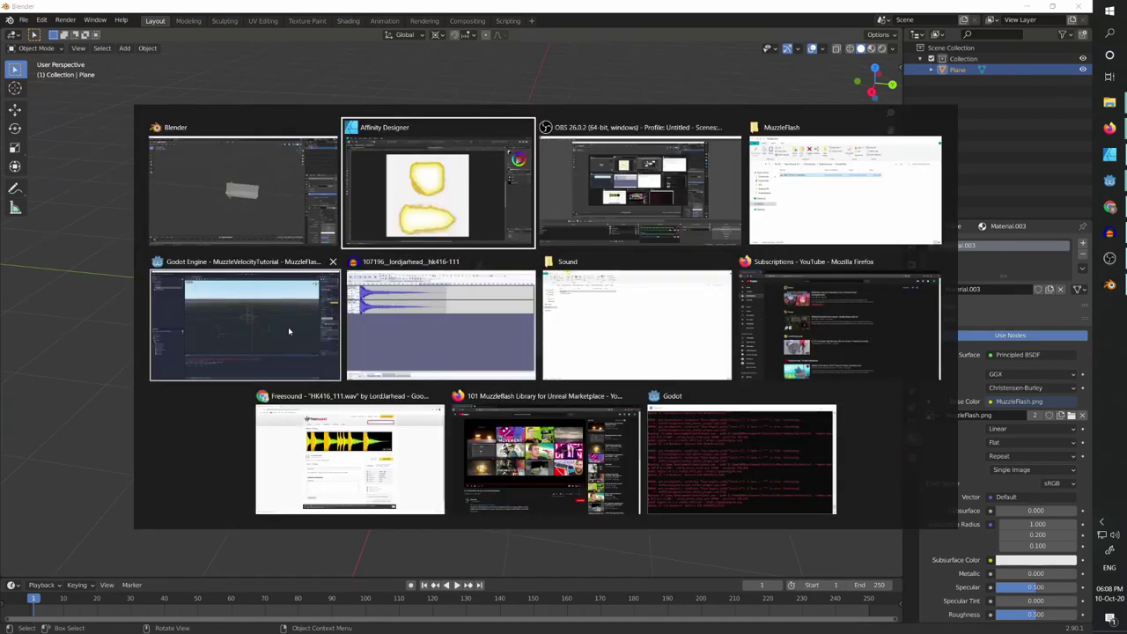
left_click(245, 336)
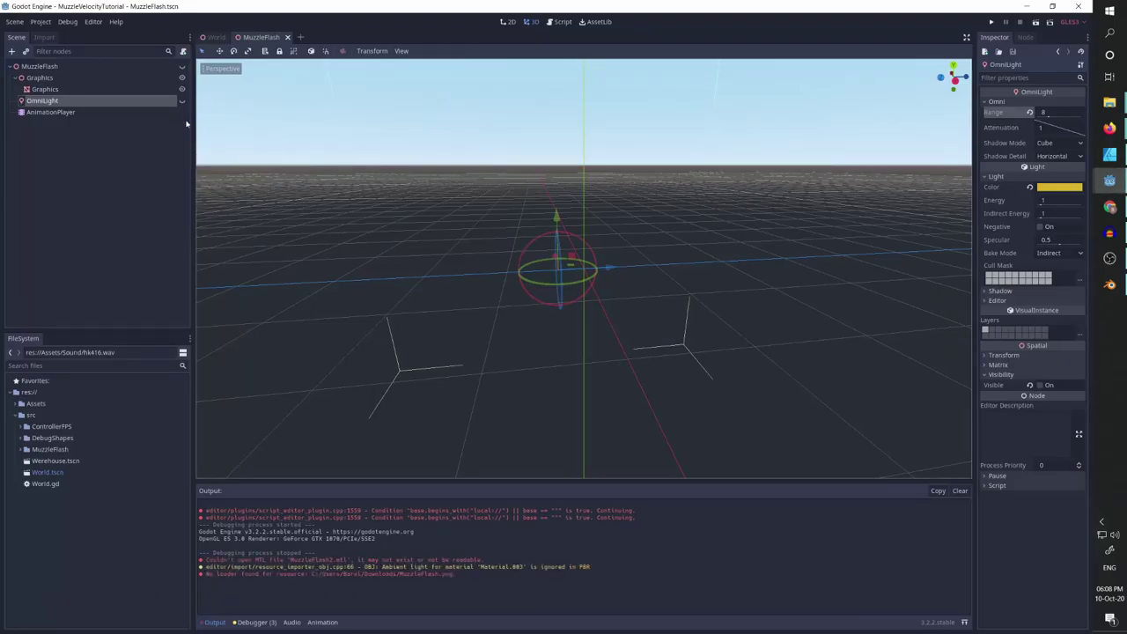
key("ctrl+Tab")
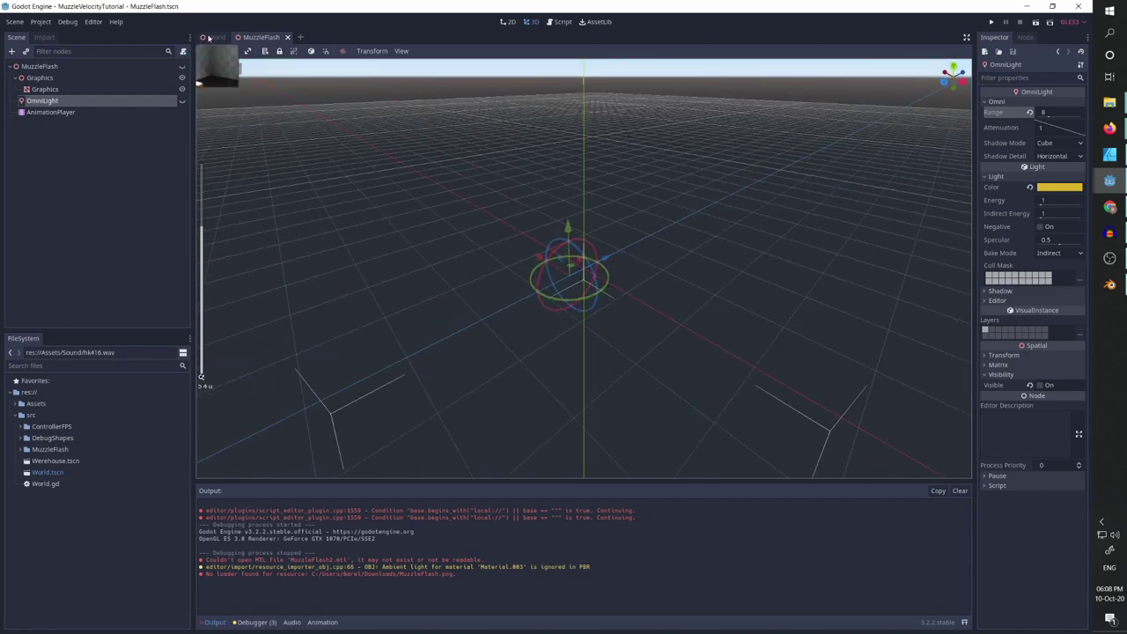
scroll(446, 220, "down", 8)
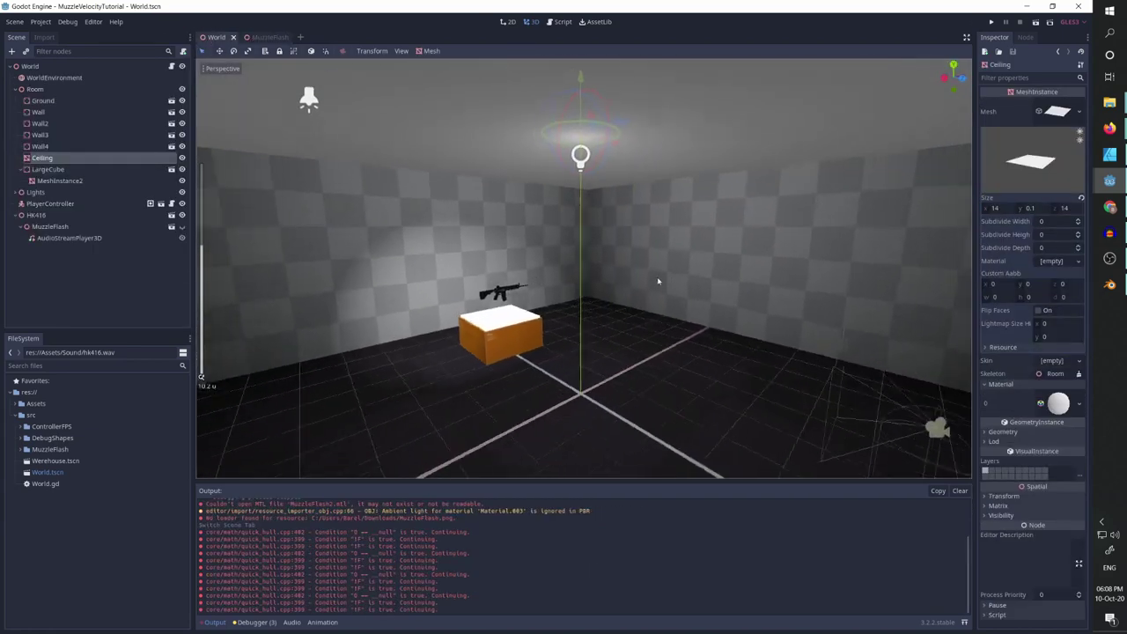
middle_click_drag(729, 267, 423, 265)
scroll(450, 295, "up", 5)
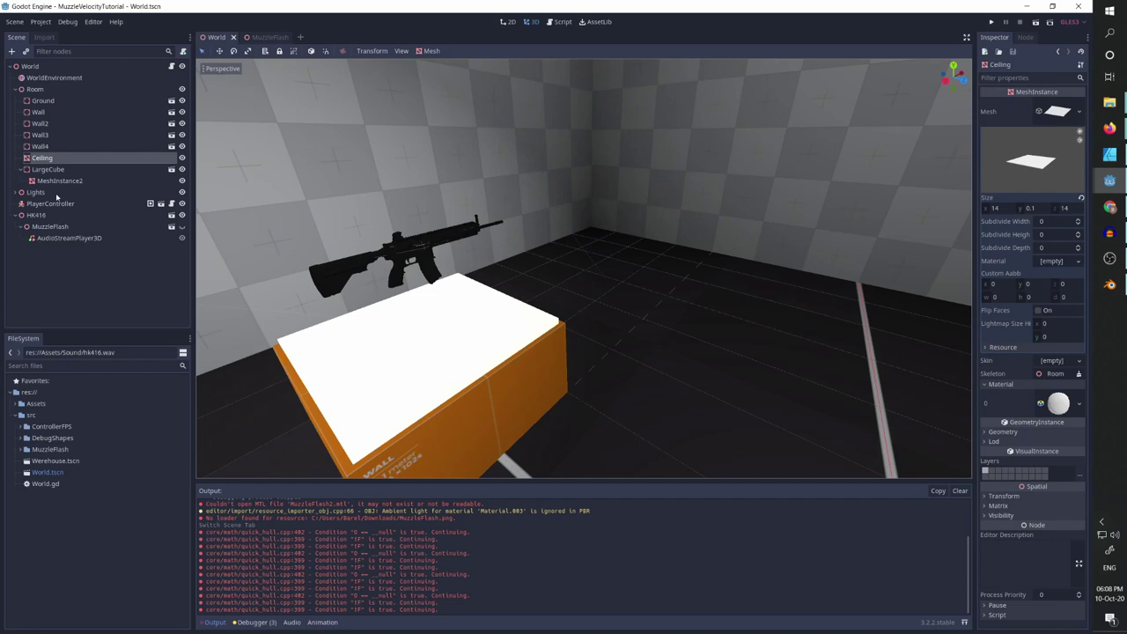
Start a new scene with a 3D root node named BetterFlash
left_click(300, 38)
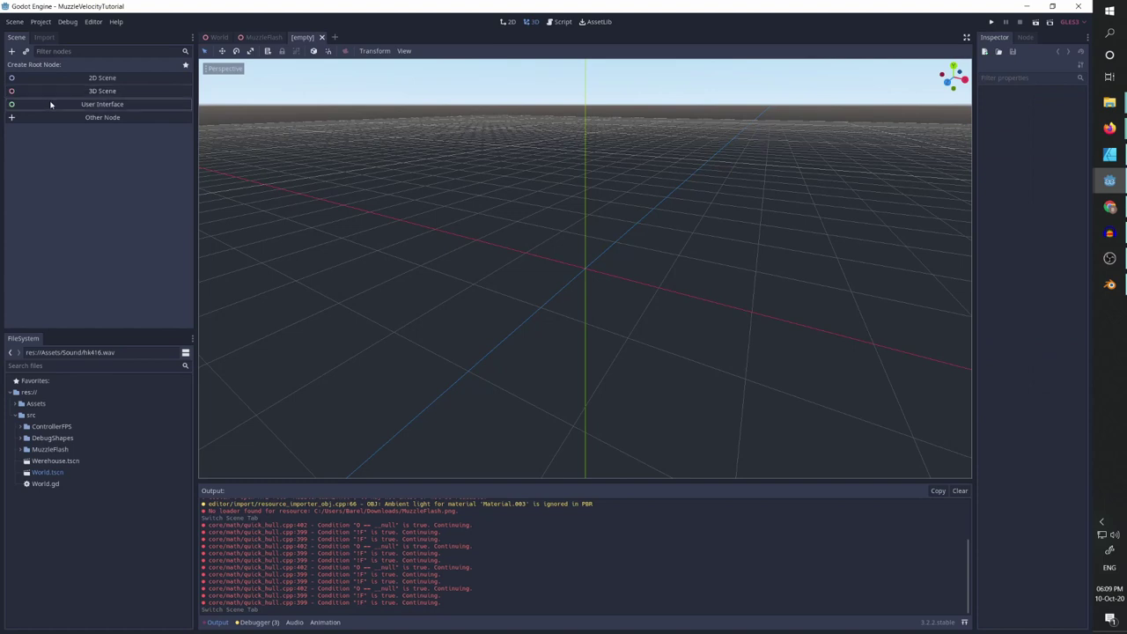
left_click(74, 92)
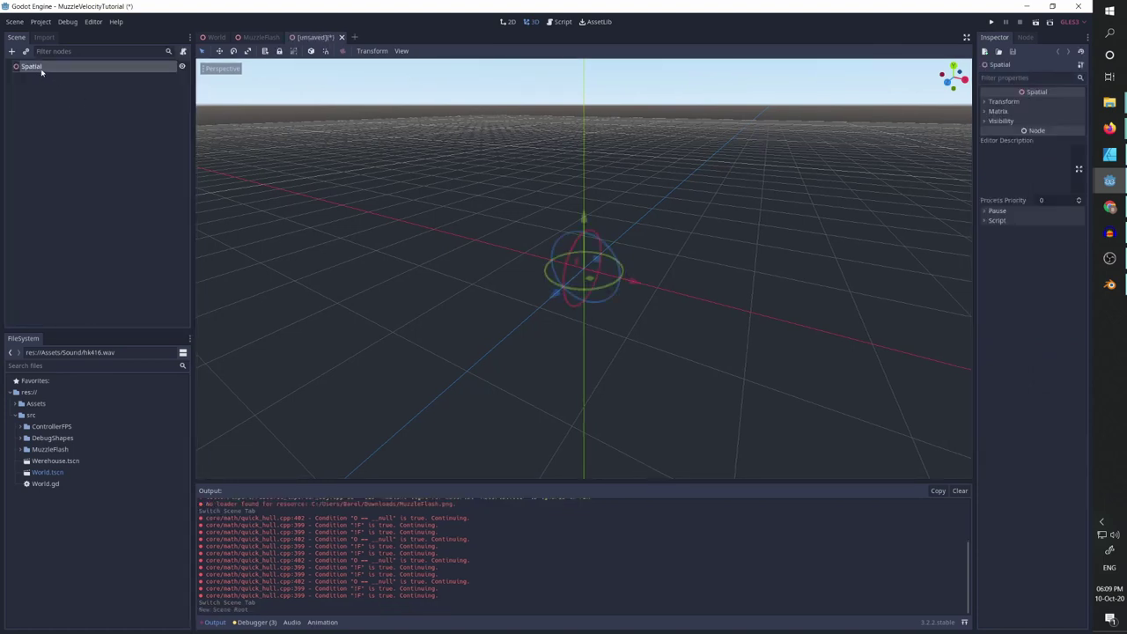
double_click(41, 70)
type("M")
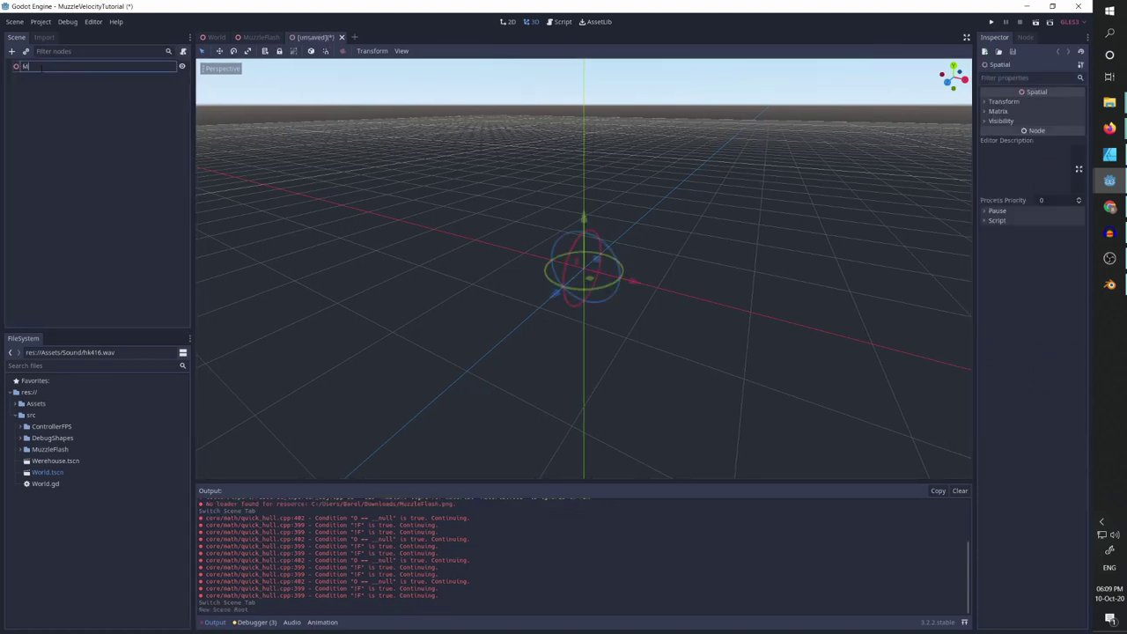
type("etter")
type("Flash")
key("Return")
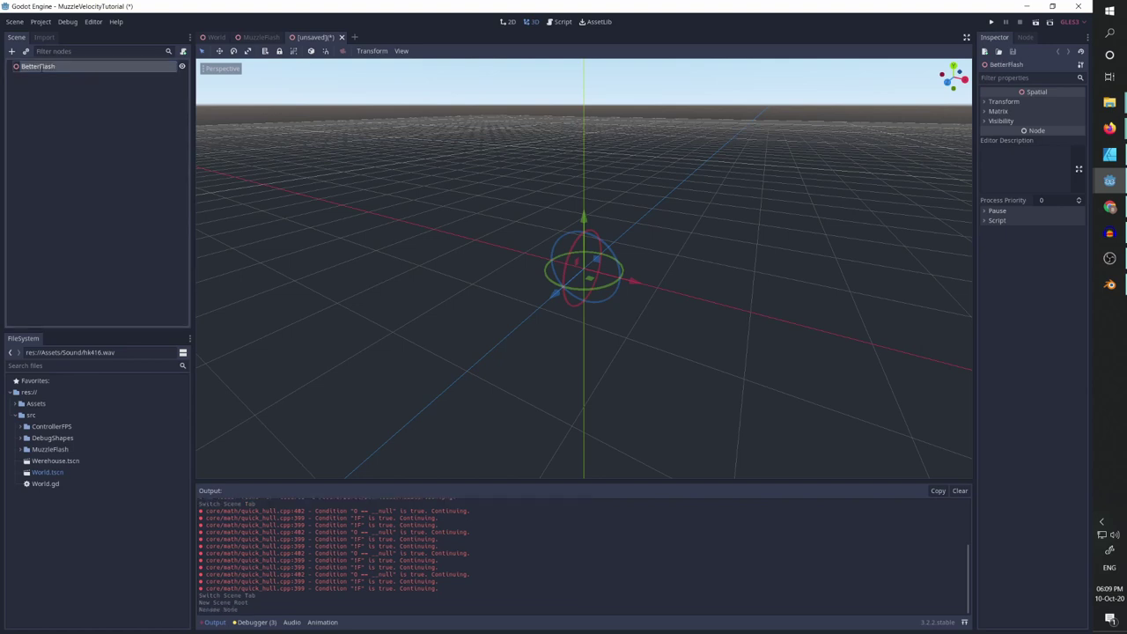
Add a MeshInstance child to BetterFlash and rename it Graphics
left_click(12, 51)
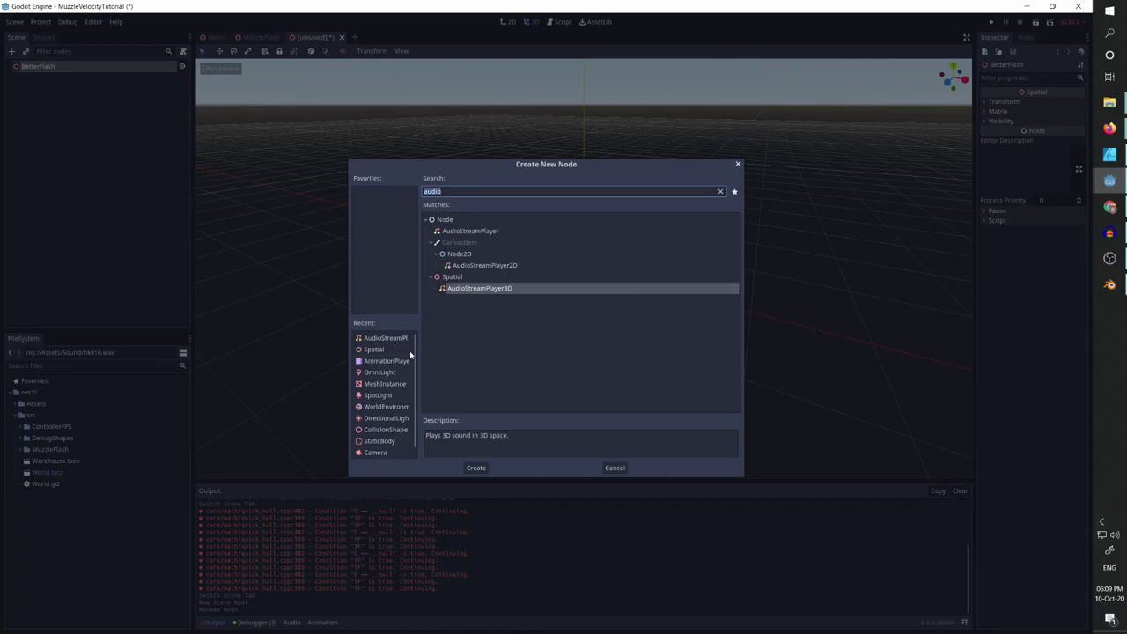
type("mesh")
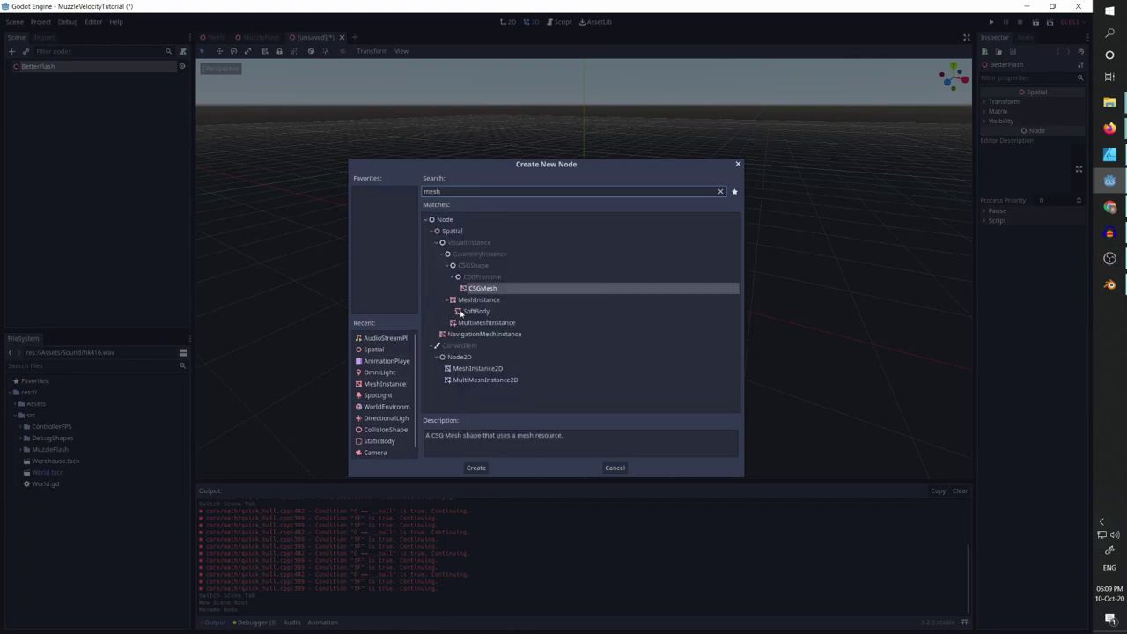
key("Down")
key("Return")
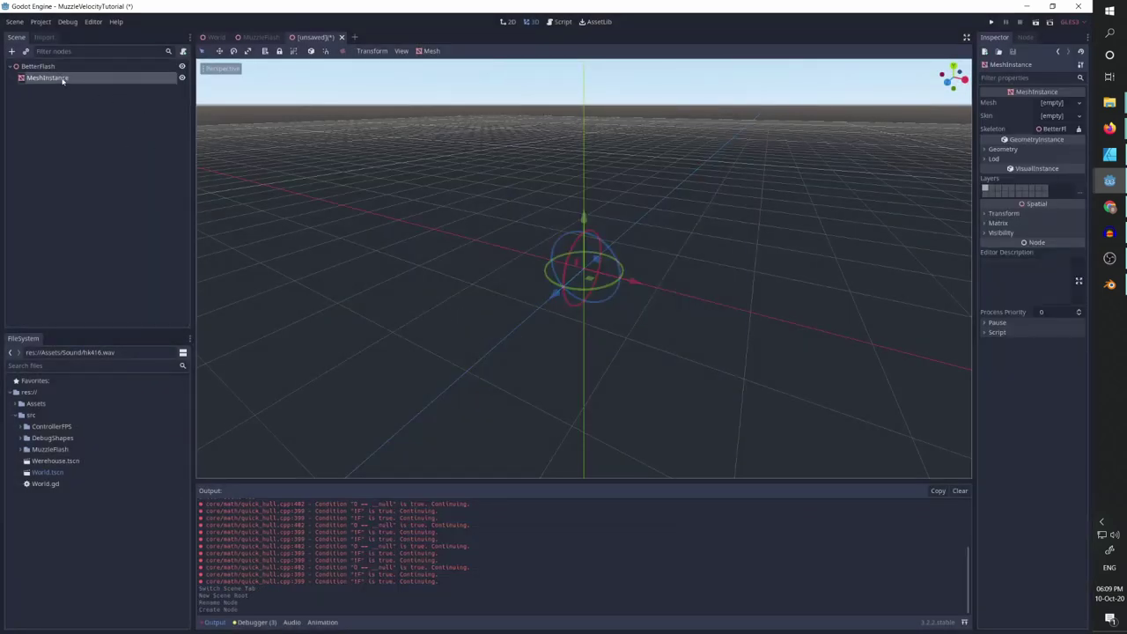
double_click(63, 79)
type("Graphics")
key("Return")
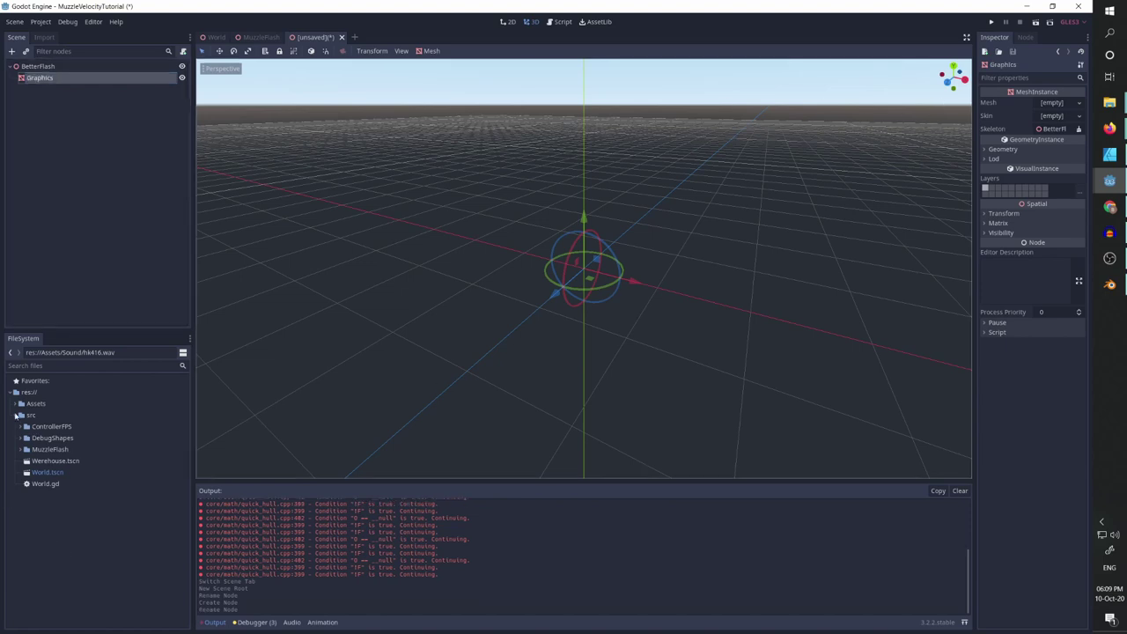
Assign MuzzleFlash2.obj from Assets/Models as the Graphics mesh
left_click(19, 404)
left_click(20, 449)
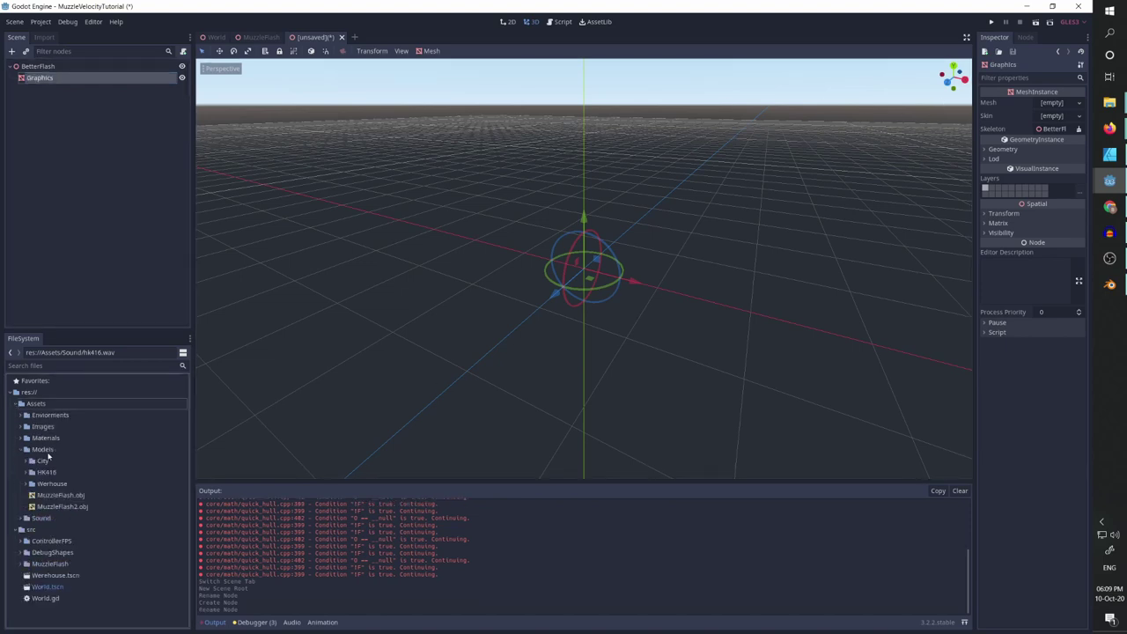
left_click_drag(84, 507, 1047, 106)
middle_click_drag(665, 278, 636, 281)
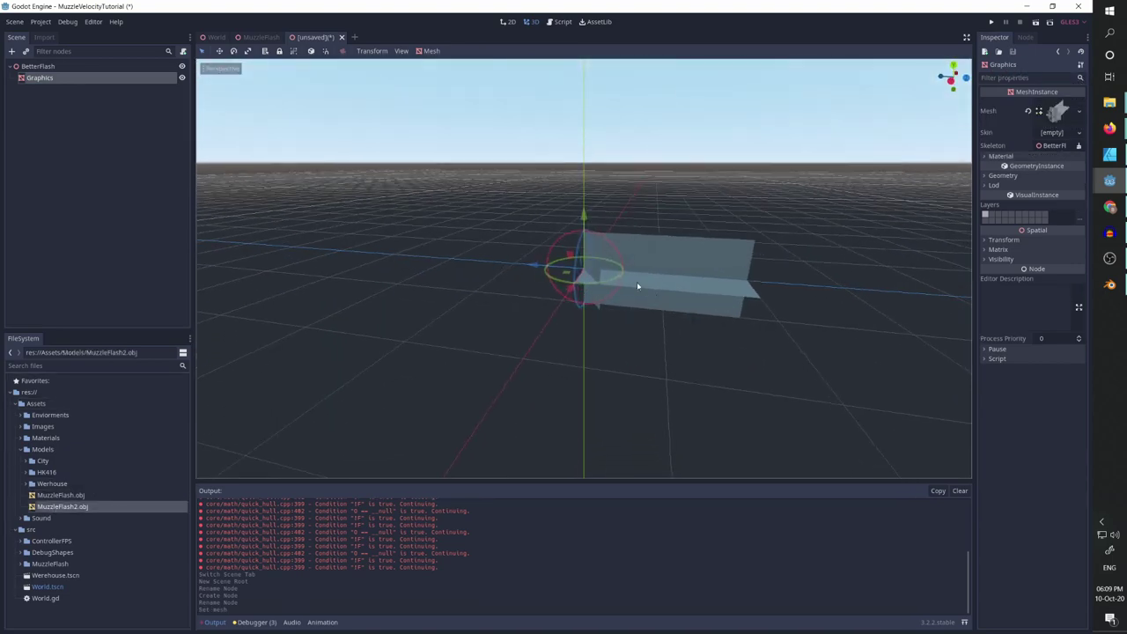
scroll(679, 314, "up", 3)
middle_click_drag(679, 314, 667, 325)
scroll(531, 335, "down", 3)
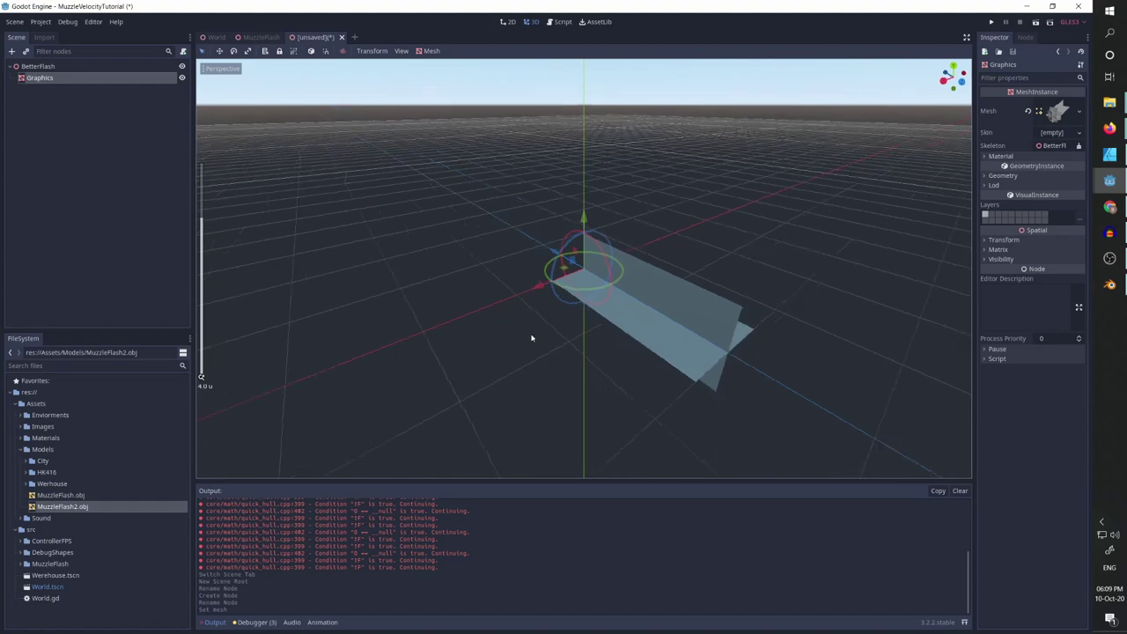
middle_click_drag(531, 334, 596, 332)
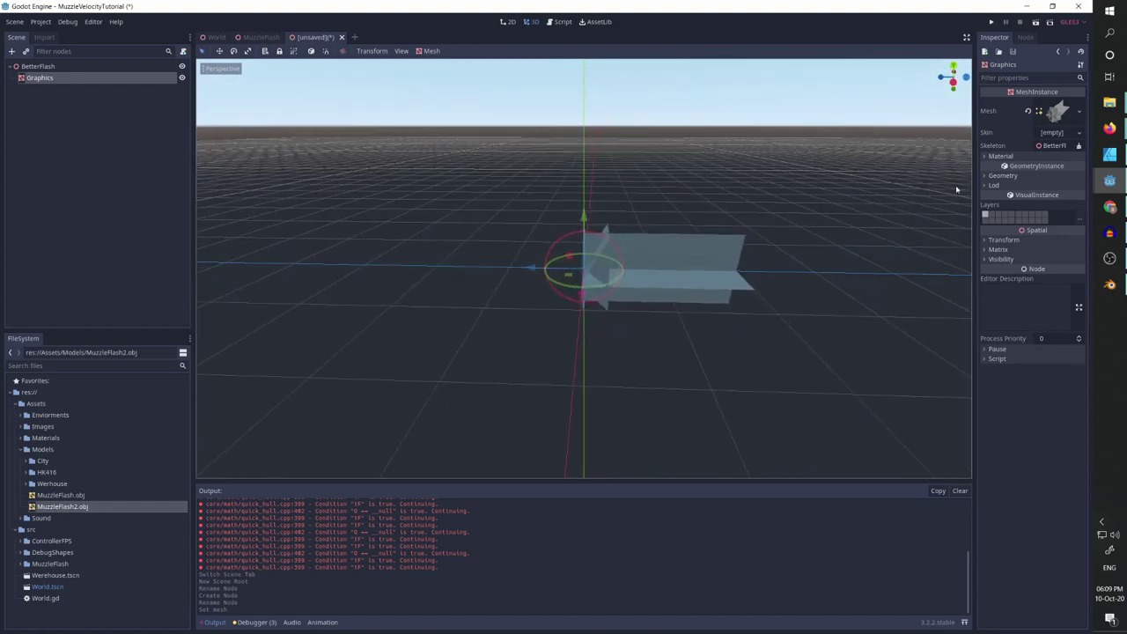
Create a new SpatialMaterial in material slot 0 and enable its Transparent flag
left_click(993, 156)
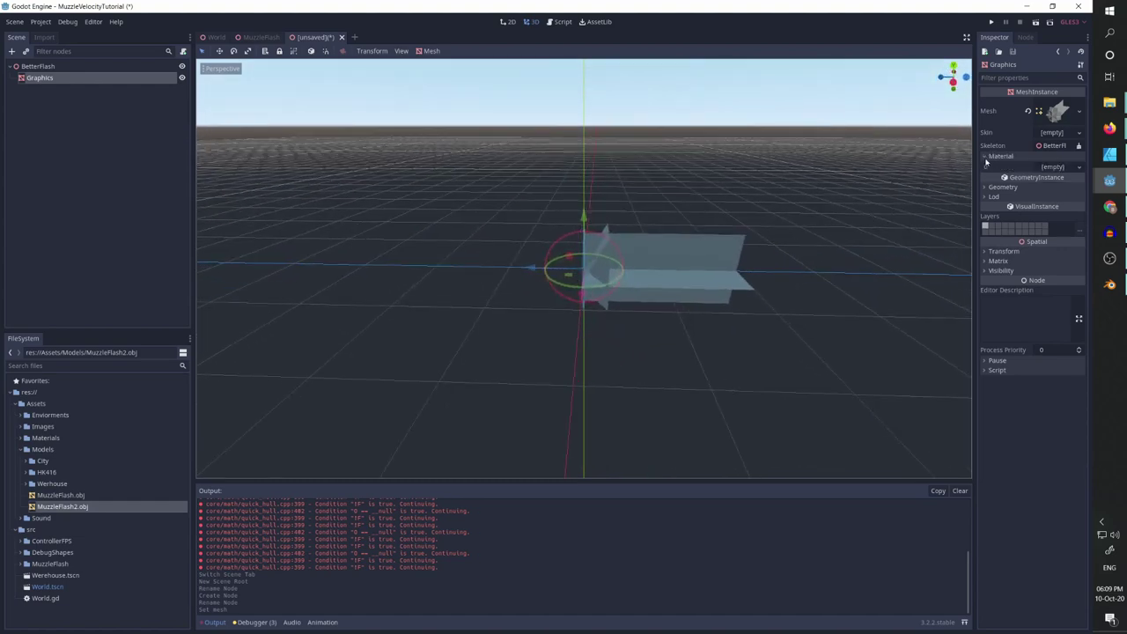
left_click(1053, 168)
left_click(1051, 193)
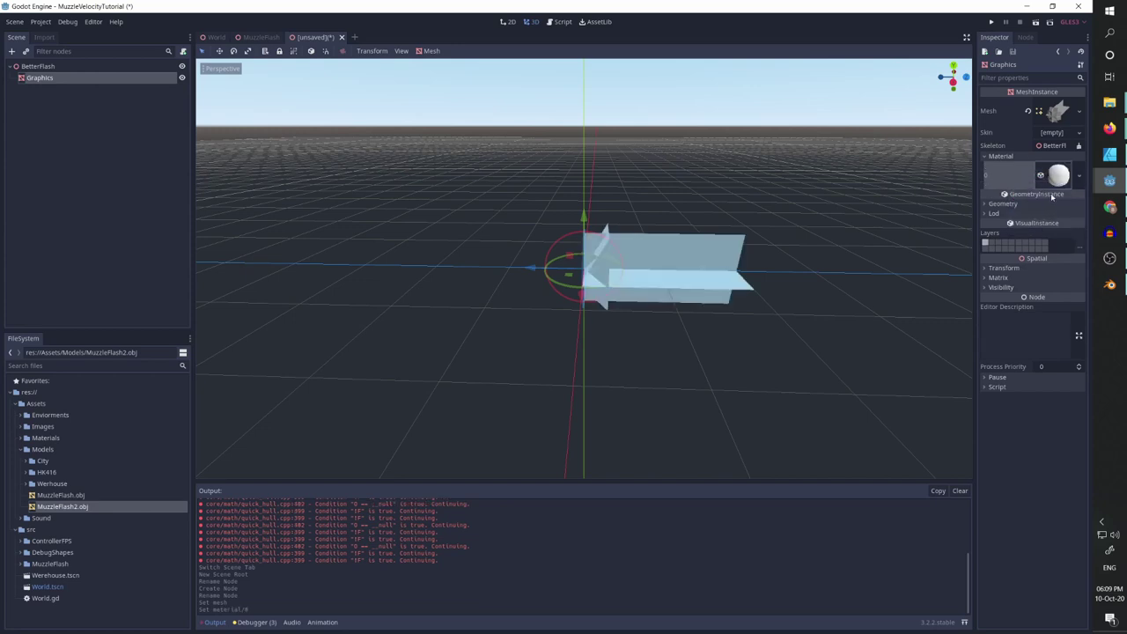
left_click(1057, 176)
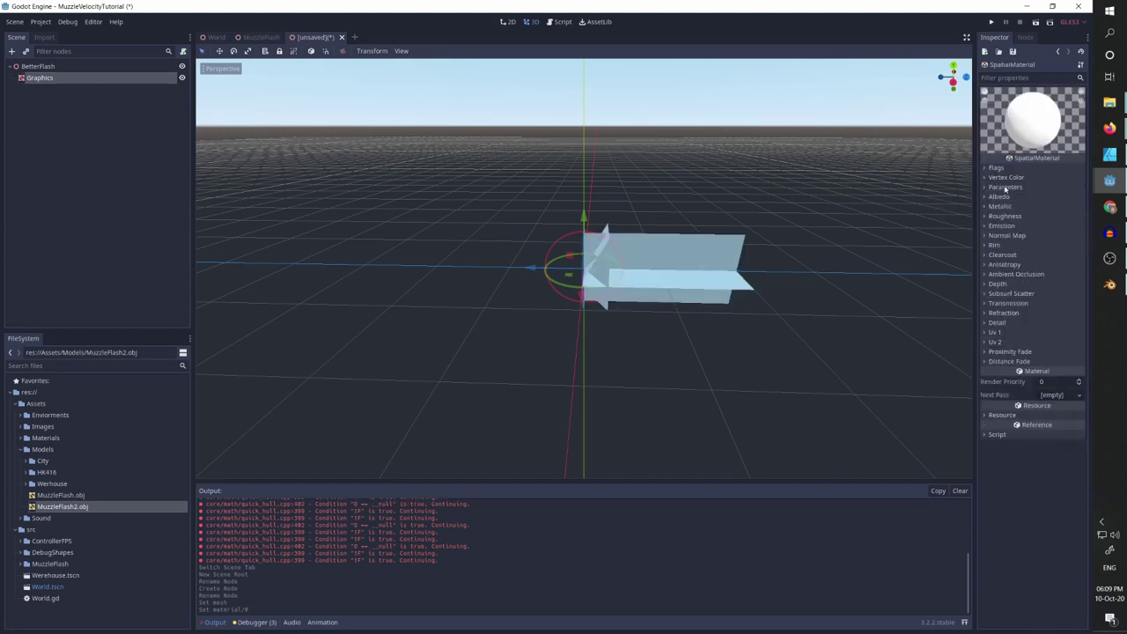
left_click(996, 168)
left_click(1041, 179)
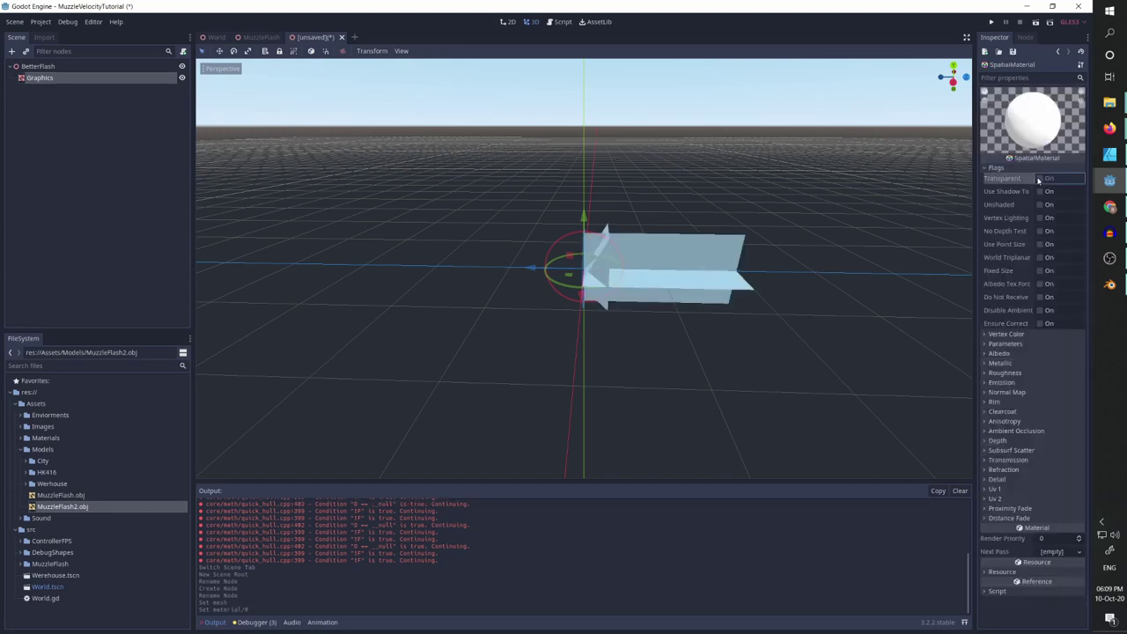
left_click(996, 168)
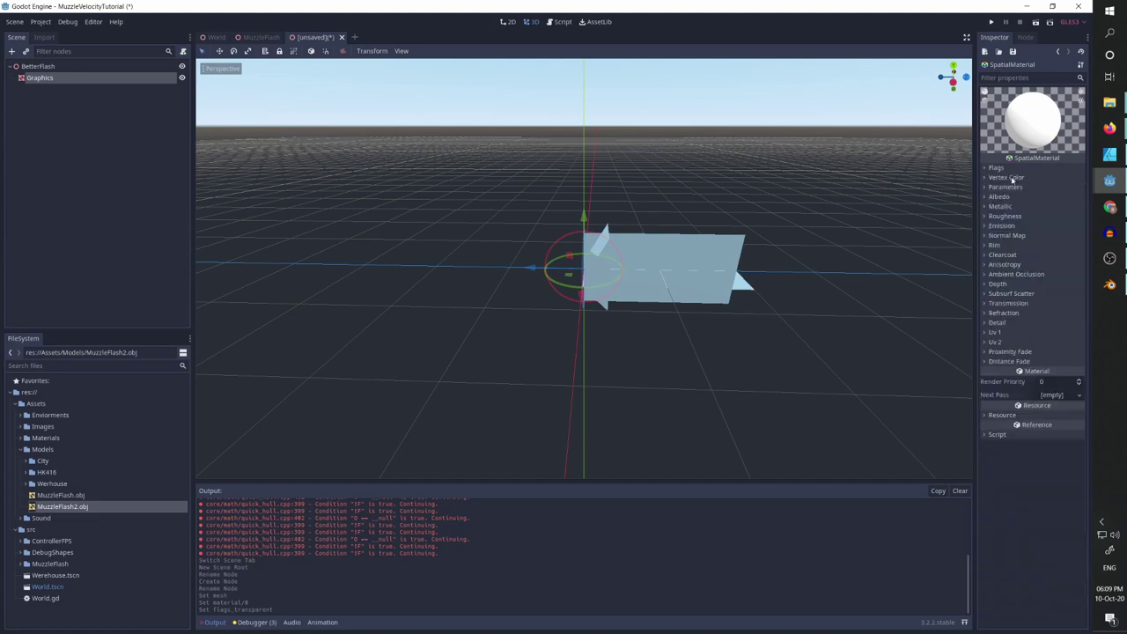
Set the material's Cull Mode to Disabled, comparing it with Back from several angles
left_click(1005, 186)
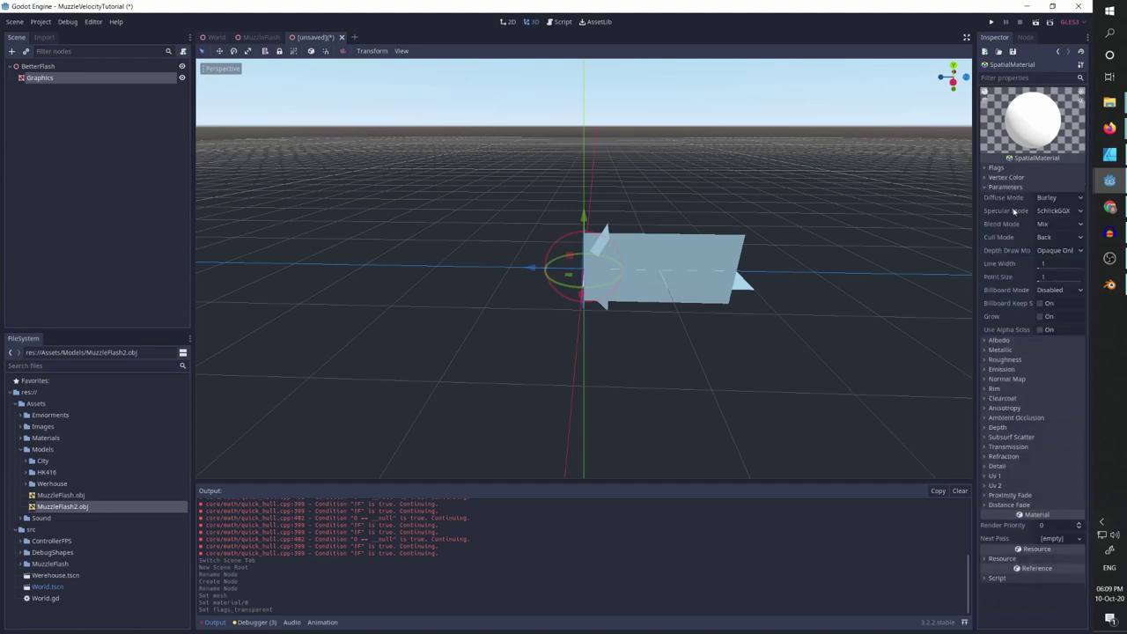
left_click(1048, 241)
left_click(1050, 274)
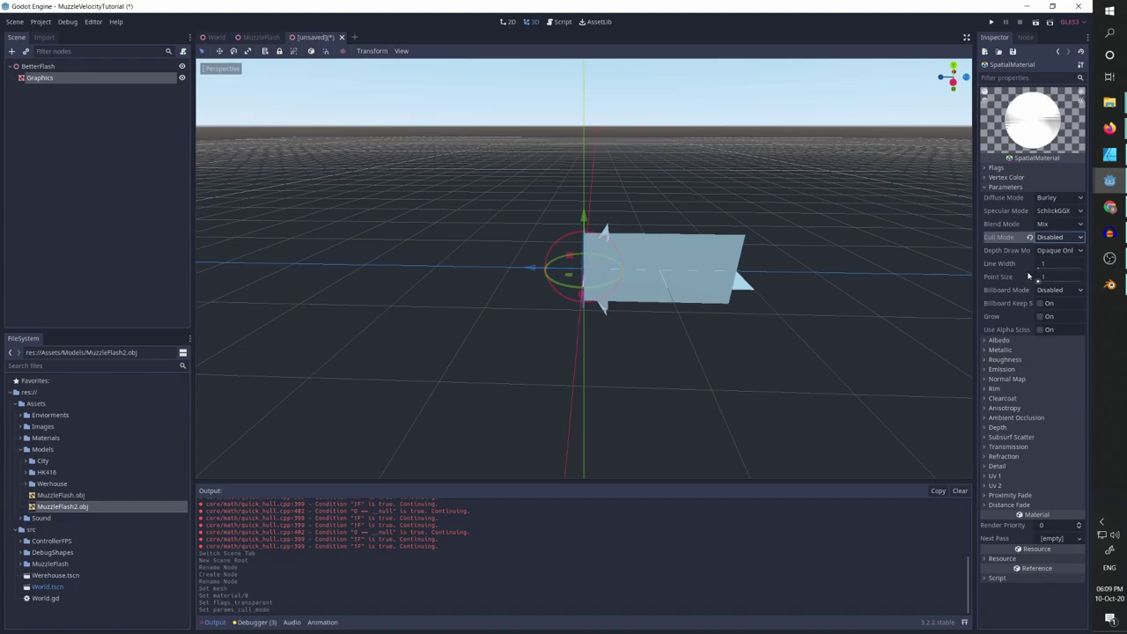
middle_click_drag(731, 273, 950, 245)
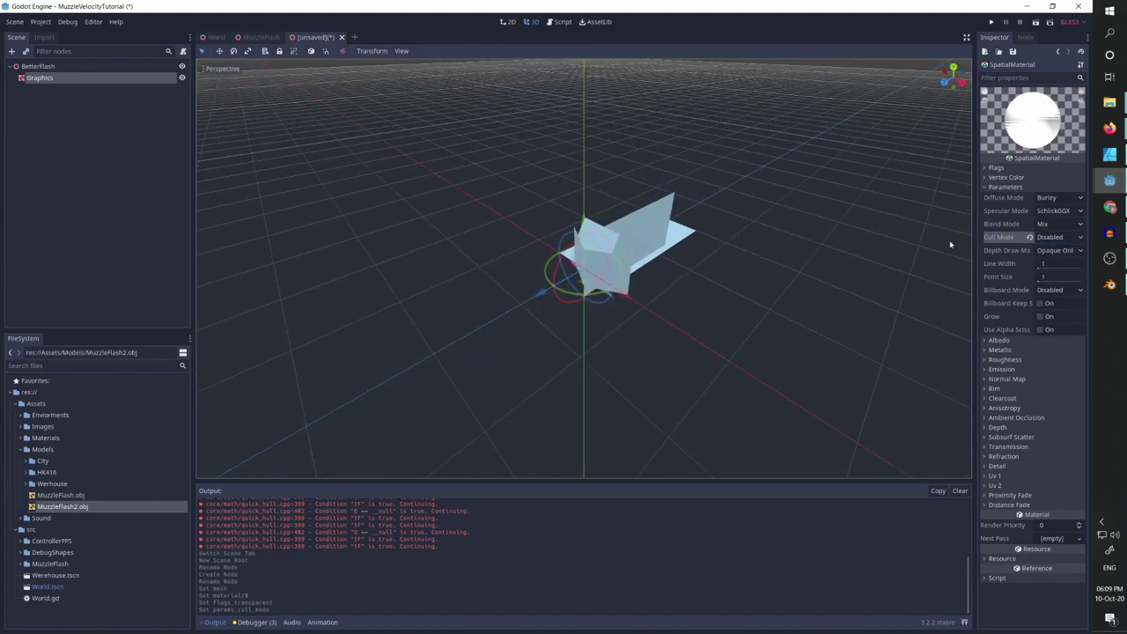
left_click(1048, 237)
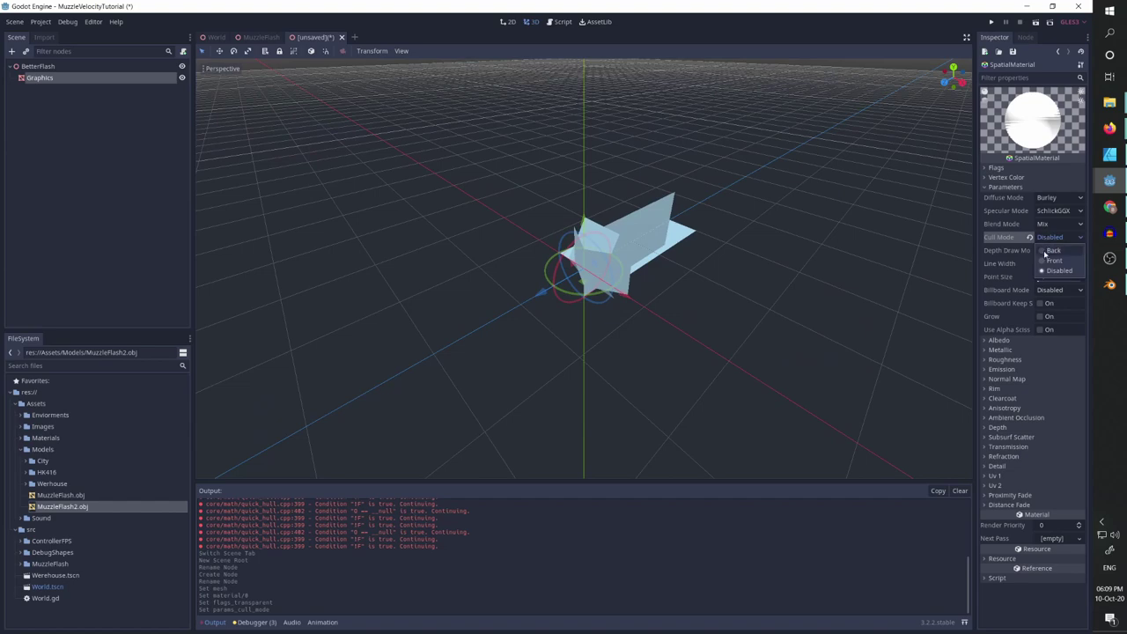
left_click(1051, 250)
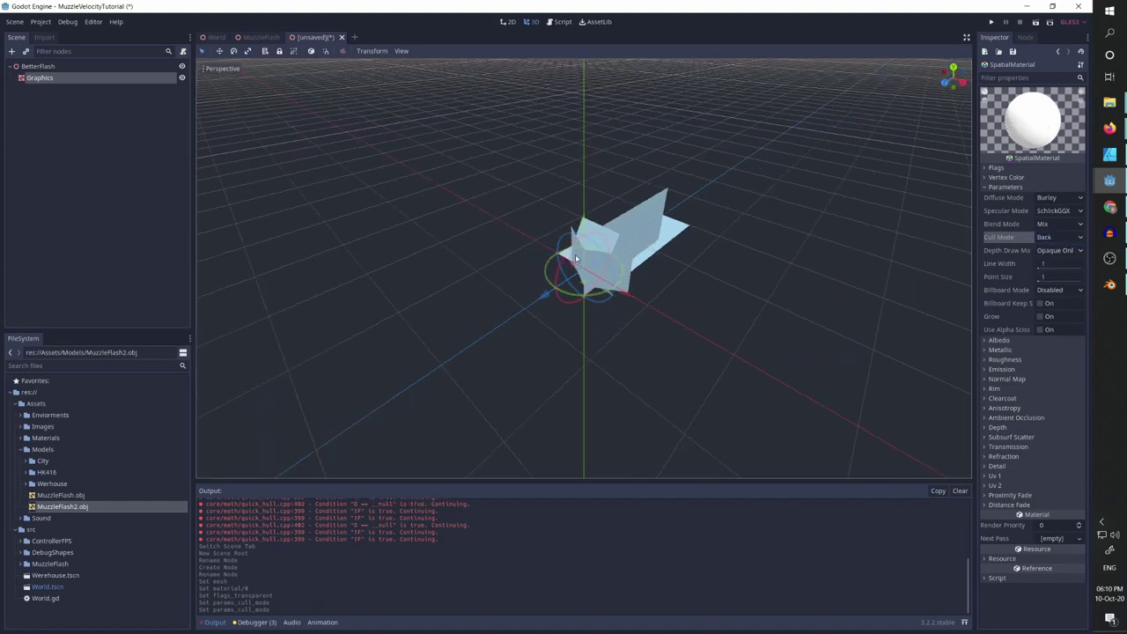
middle_click_drag(575, 253, 621, 234)
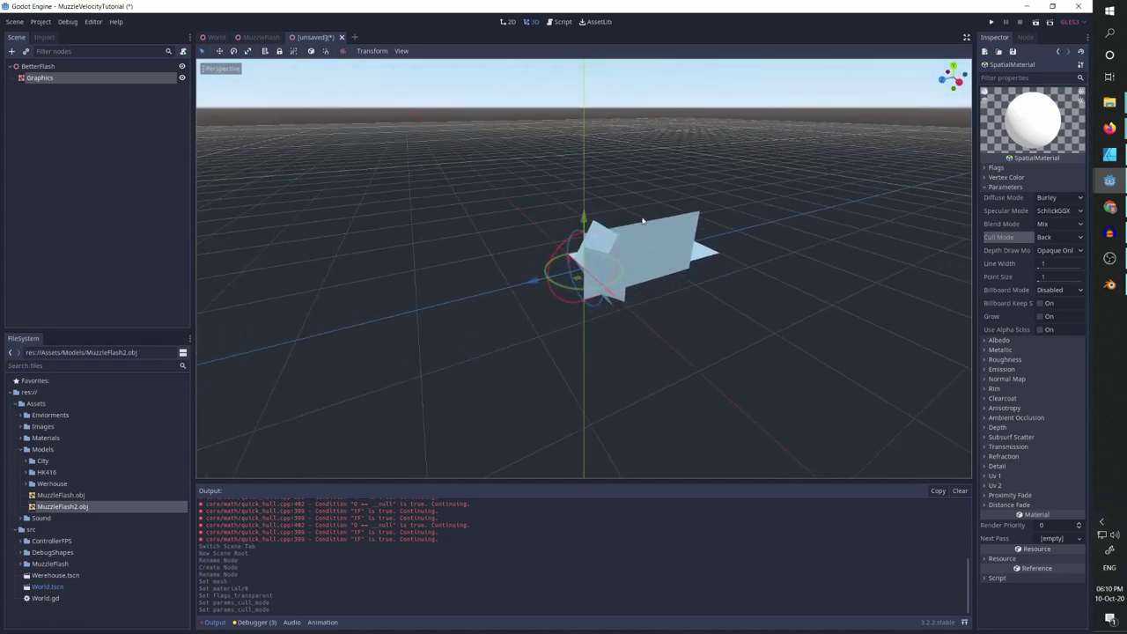
middle_click_drag(705, 262, 950, 255)
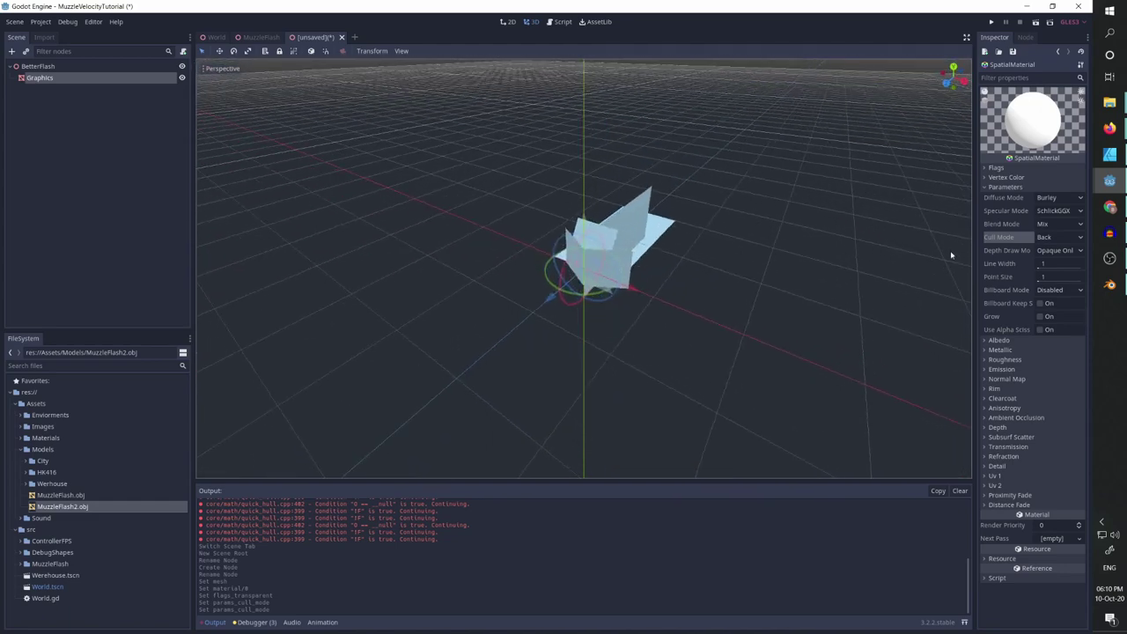
left_click(1055, 237)
left_click(1053, 273)
middle_click_drag(679, 252, 666, 294)
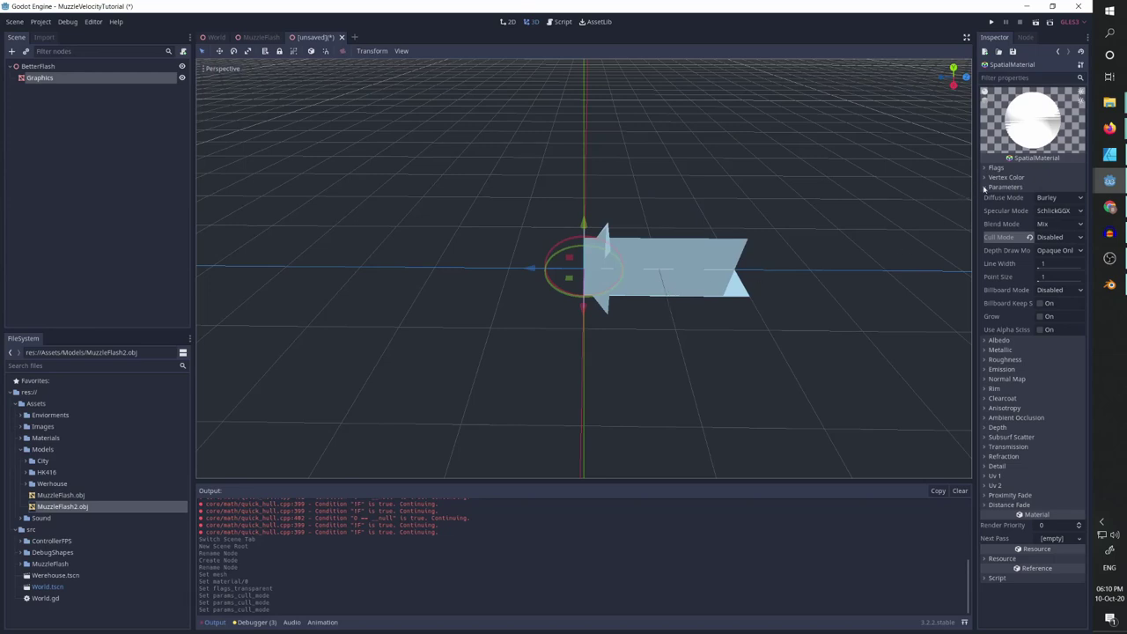
Use MuzzleFlash.png from the Images folder as the material's albedo texture
left_click(985, 187)
left_click(991, 196)
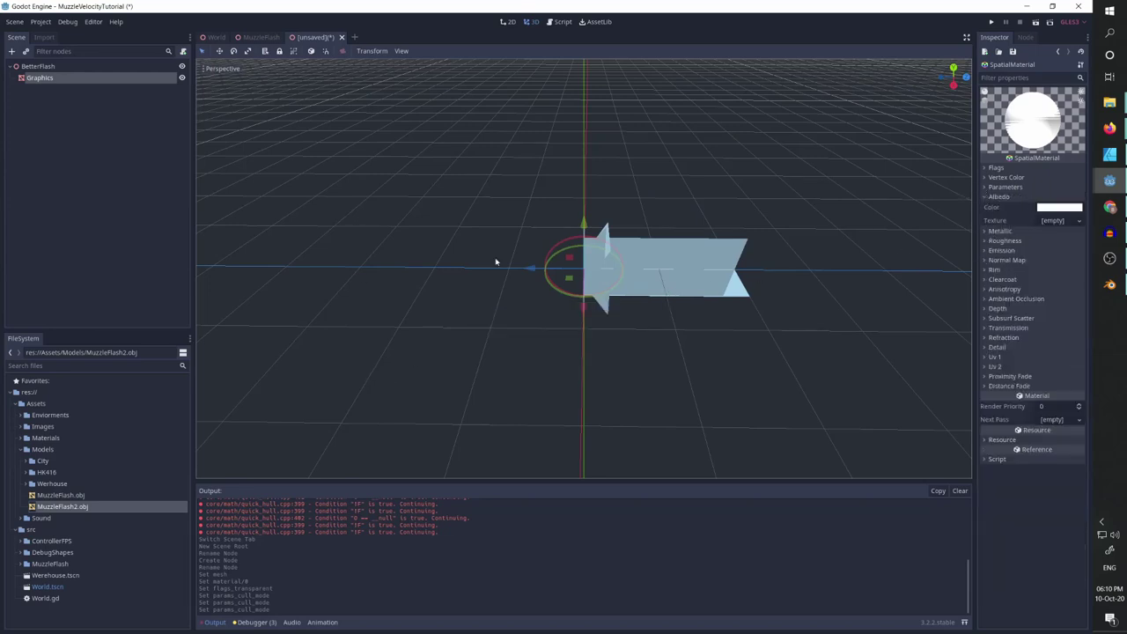
left_click(22, 427)
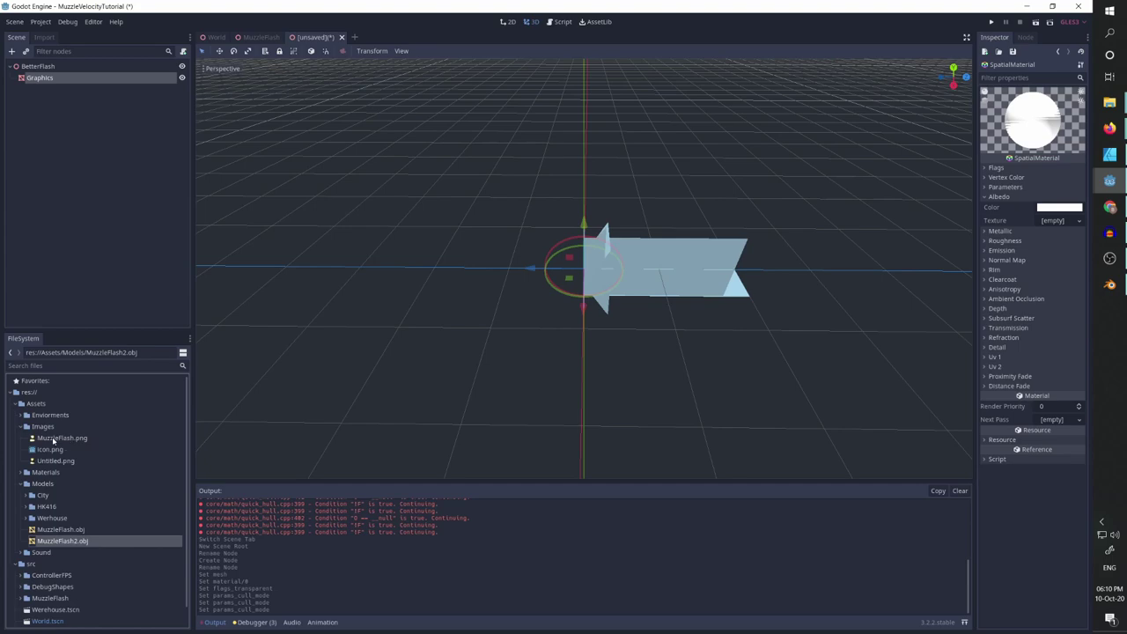
left_click_drag(55, 439, 1052, 224)
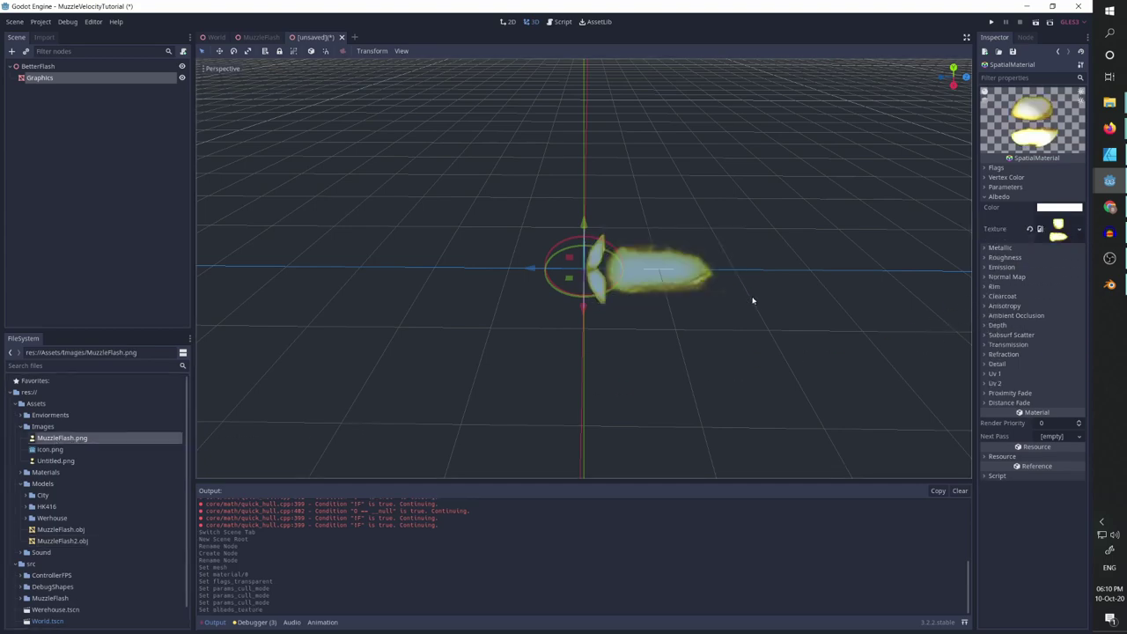
middle_click_drag(761, 288, 712, 272)
scroll(721, 282, "up", 5)
middle_click_drag(788, 301, 867, 317)
scroll(695, 318, "down", 3)
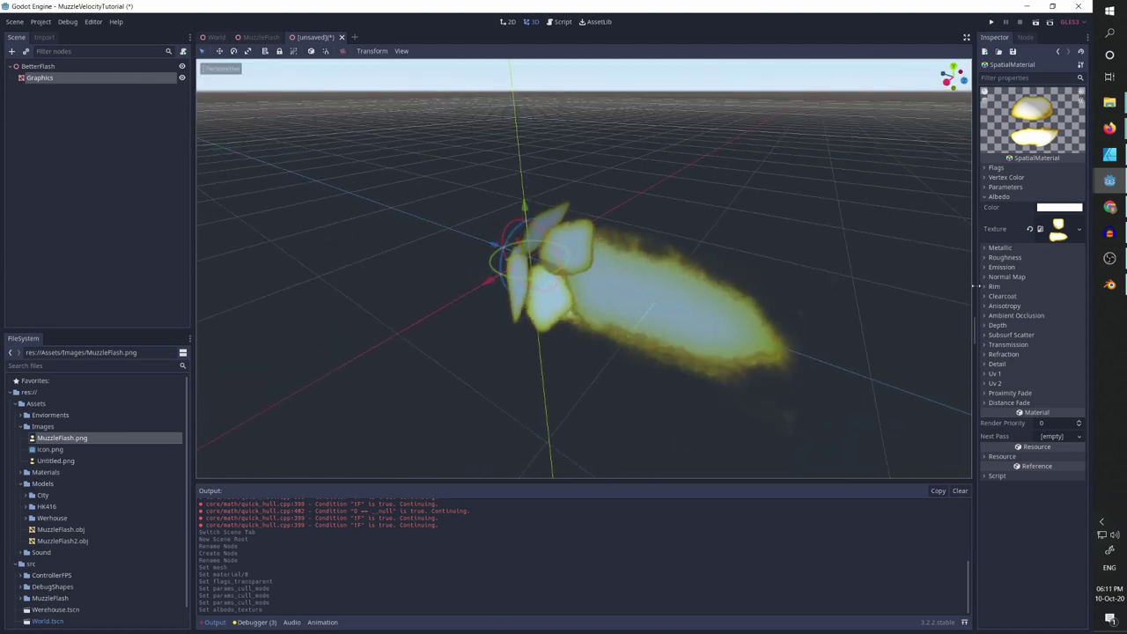
Enable emission and use MuzzleFlash.png as the emission texture
left_click(1000, 266)
left_click(1046, 278)
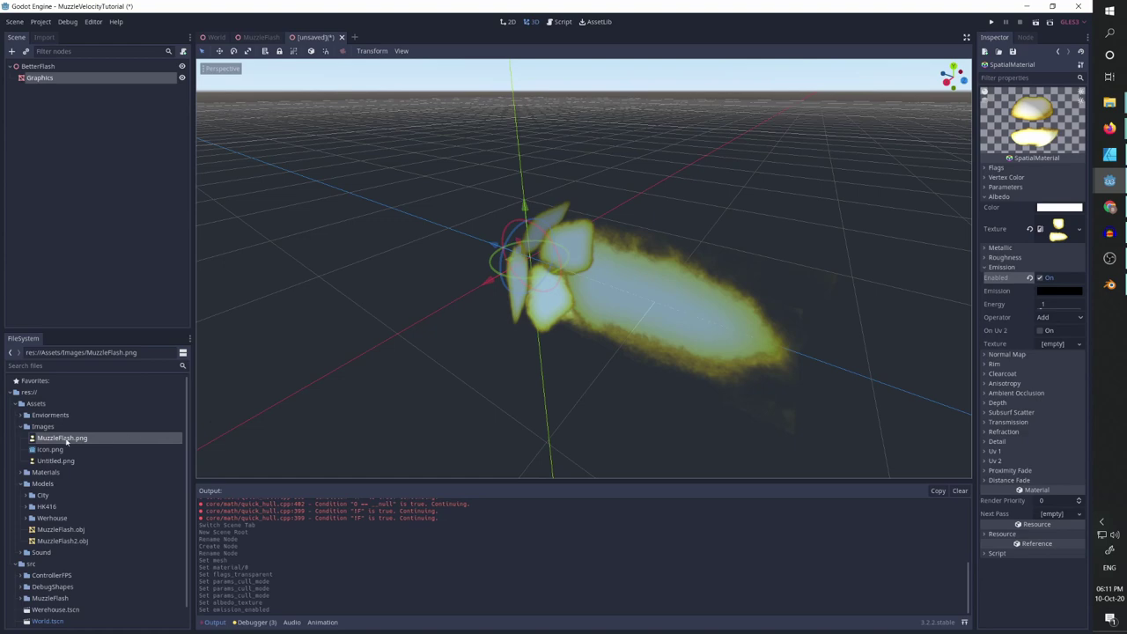
left_click_drag(66, 440, 1061, 345)
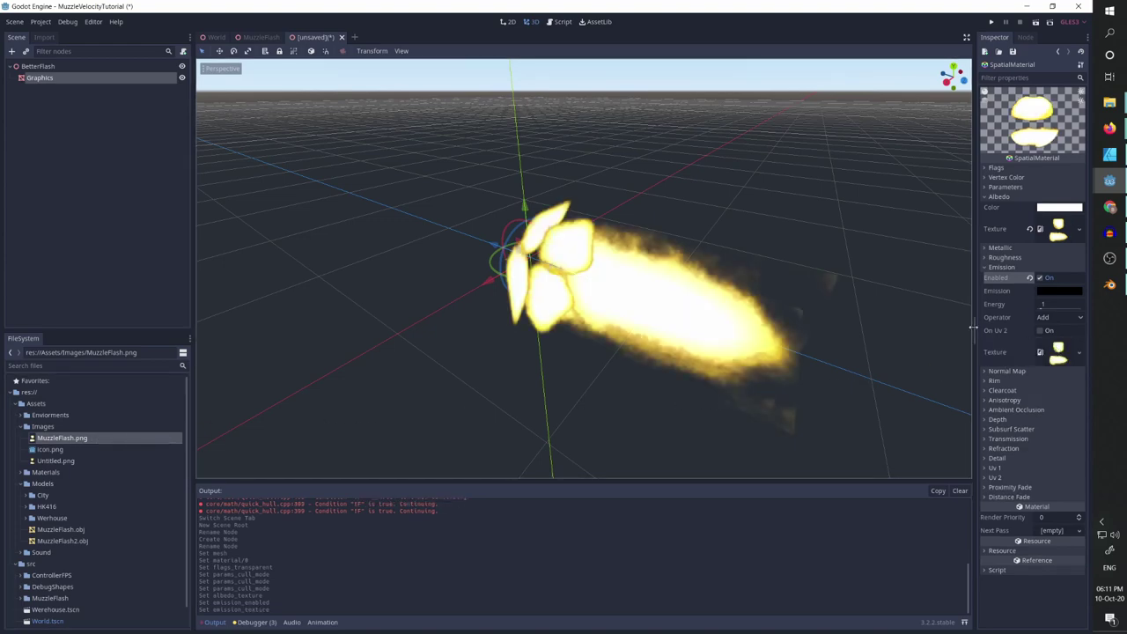
middle_click_drag(924, 321, 282, 203)
scroll(692, 334, "down", 2)
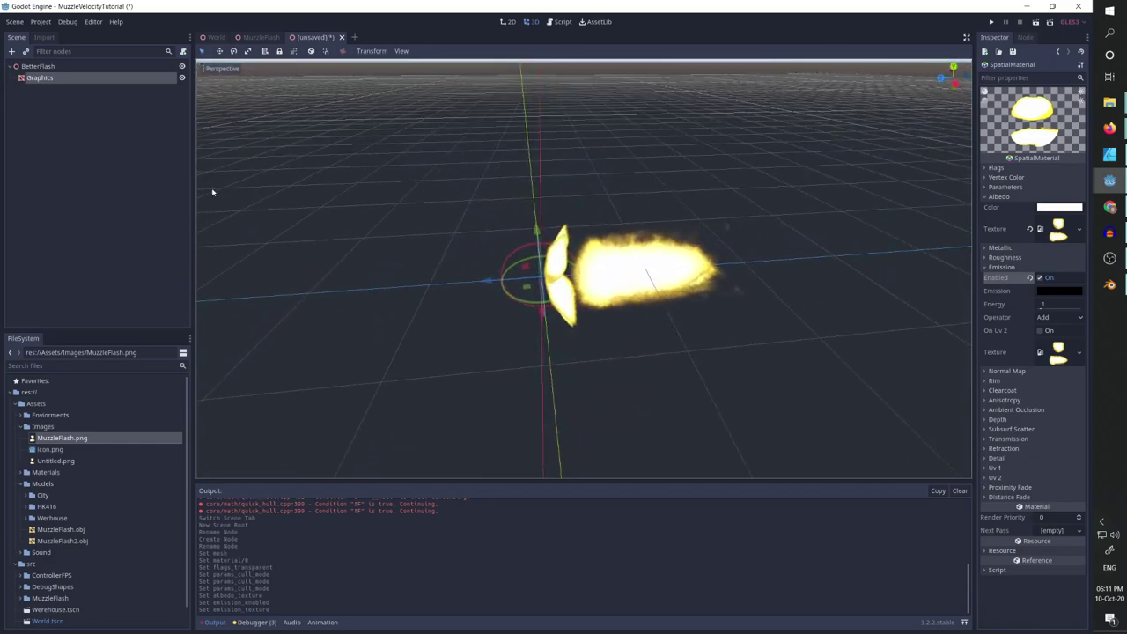
Add an OmniLight child to BetterFlash and nudge it along the Z axis
left_click(42, 67)
left_click(12, 51)
type("omni")
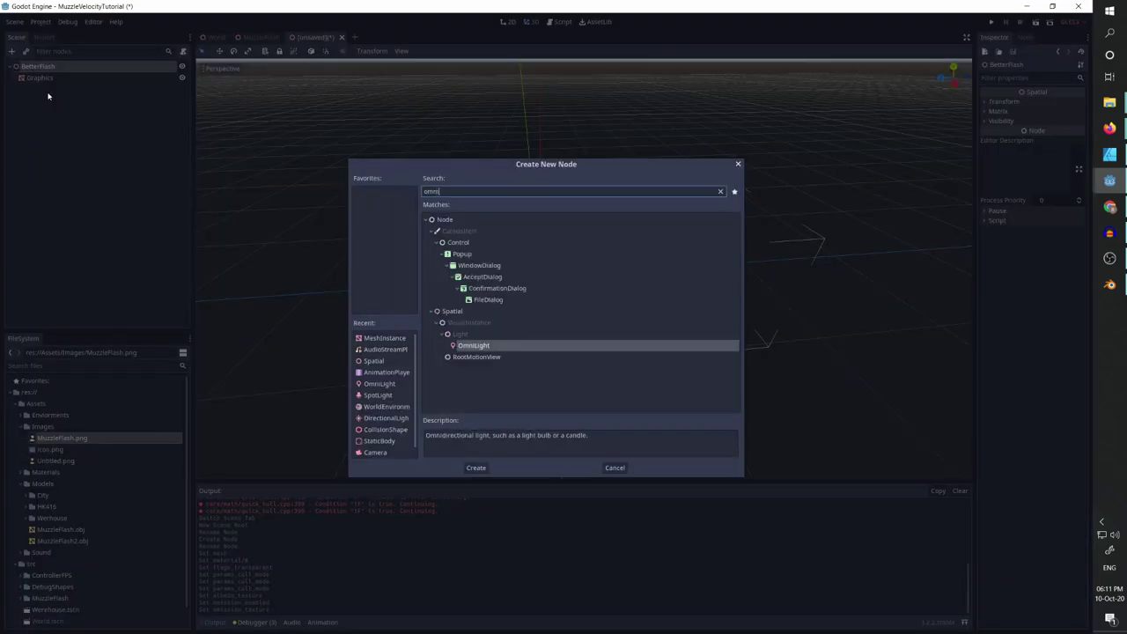
key("Return")
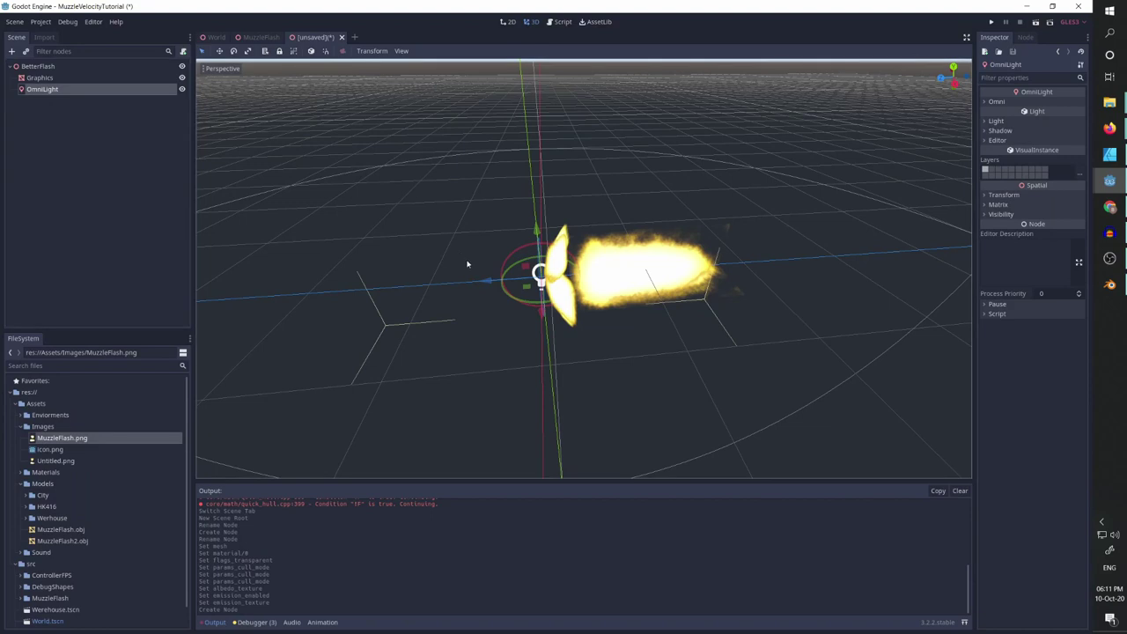
left_click_drag(487, 280, 521, 280)
Set the OmniLight's colour to pale yellow (eef2a4)
left_click(996, 121)
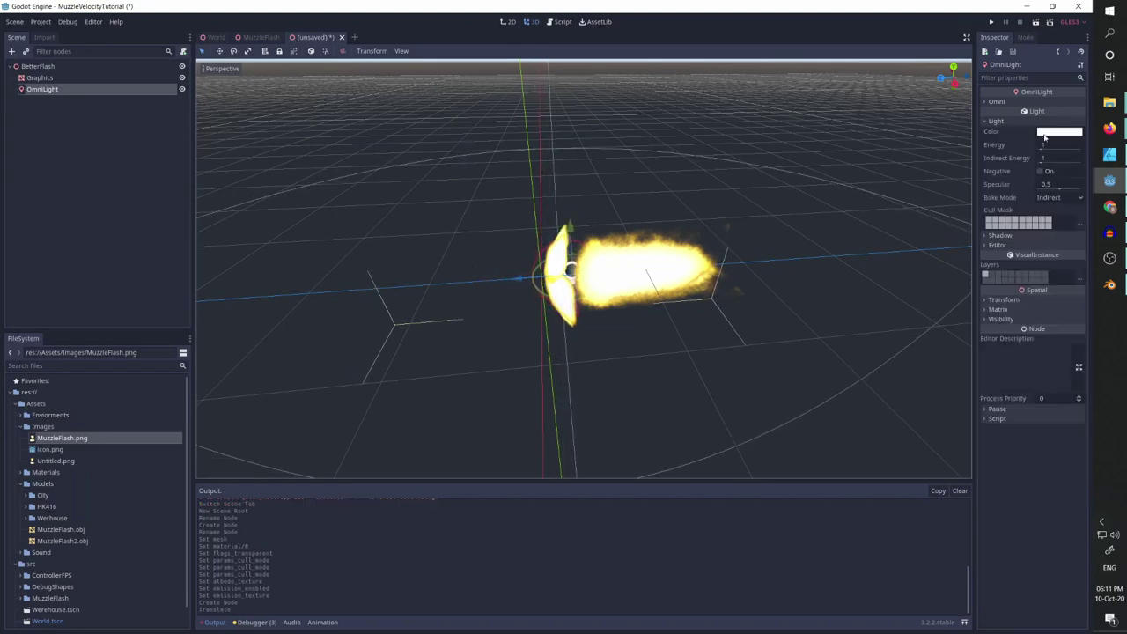
left_click(1036, 132)
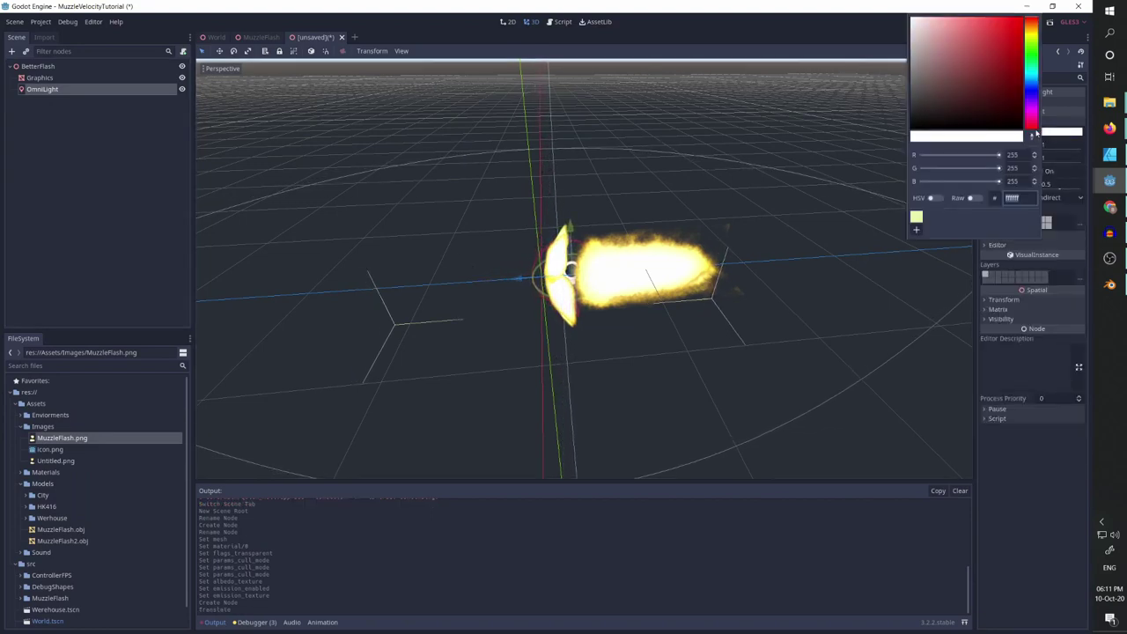
left_click(916, 217)
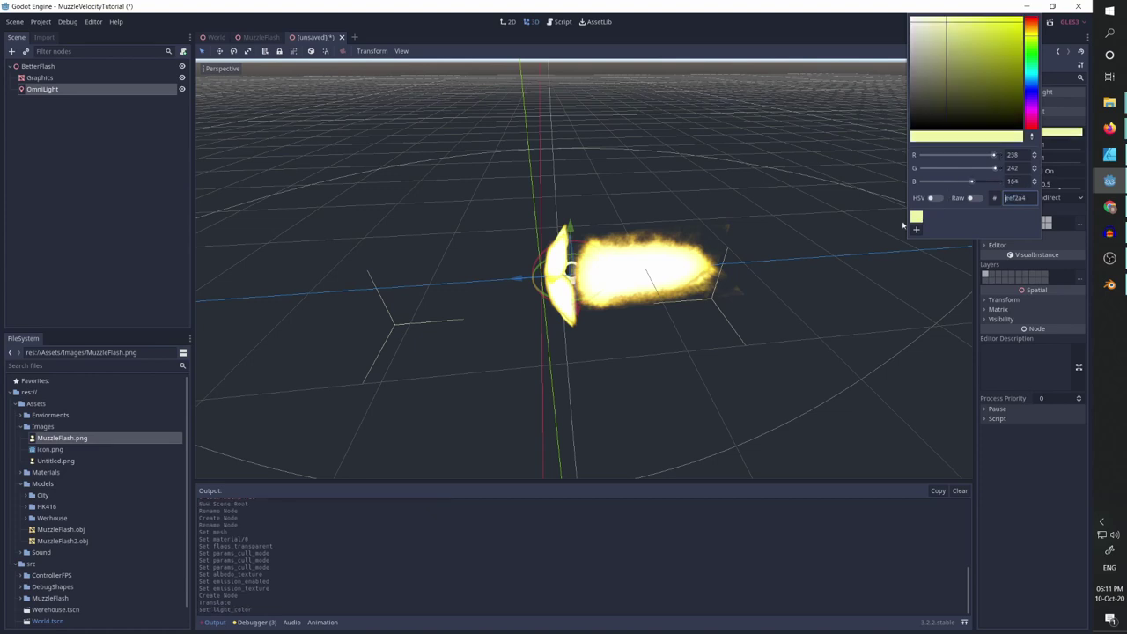
left_click(867, 258)
Set the OmniLight's range to 10 and its energy to 1.2
left_click(36, 89)
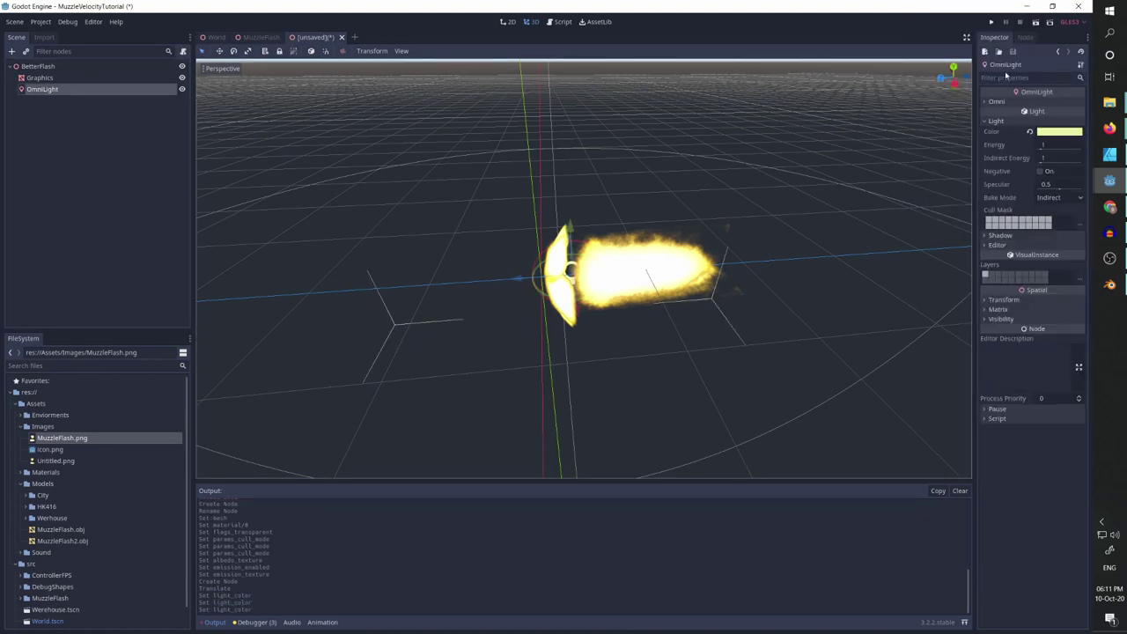
left_click(1047, 102)
left_click(1024, 102)
left_click(1047, 112)
type("10")
key("Return")
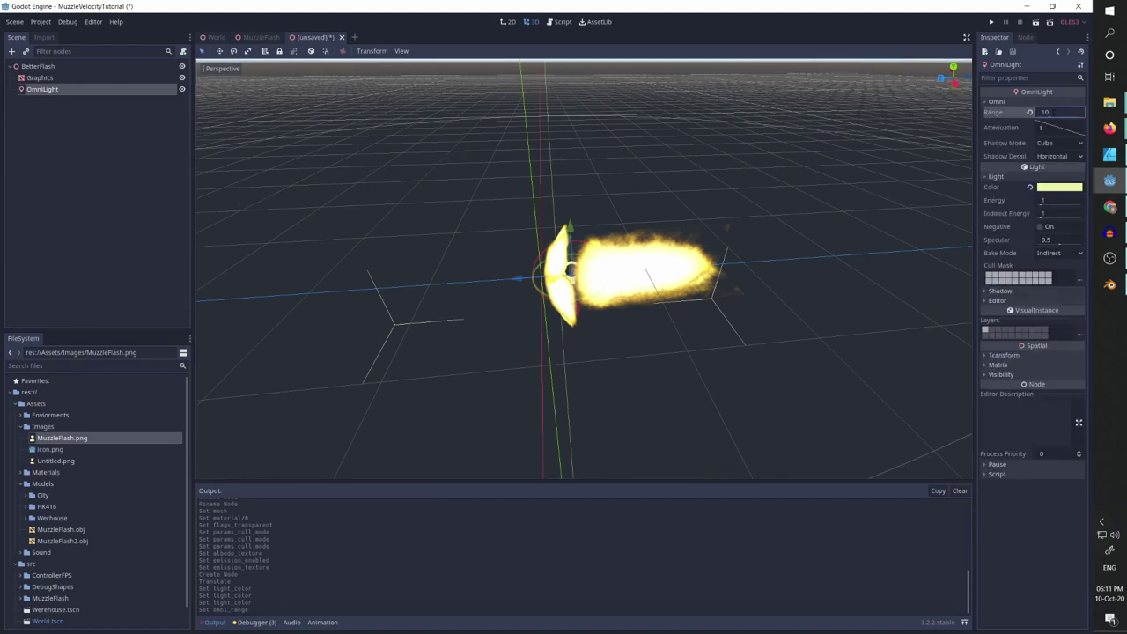
left_click(1043, 202)
type(".2")
key("Return")
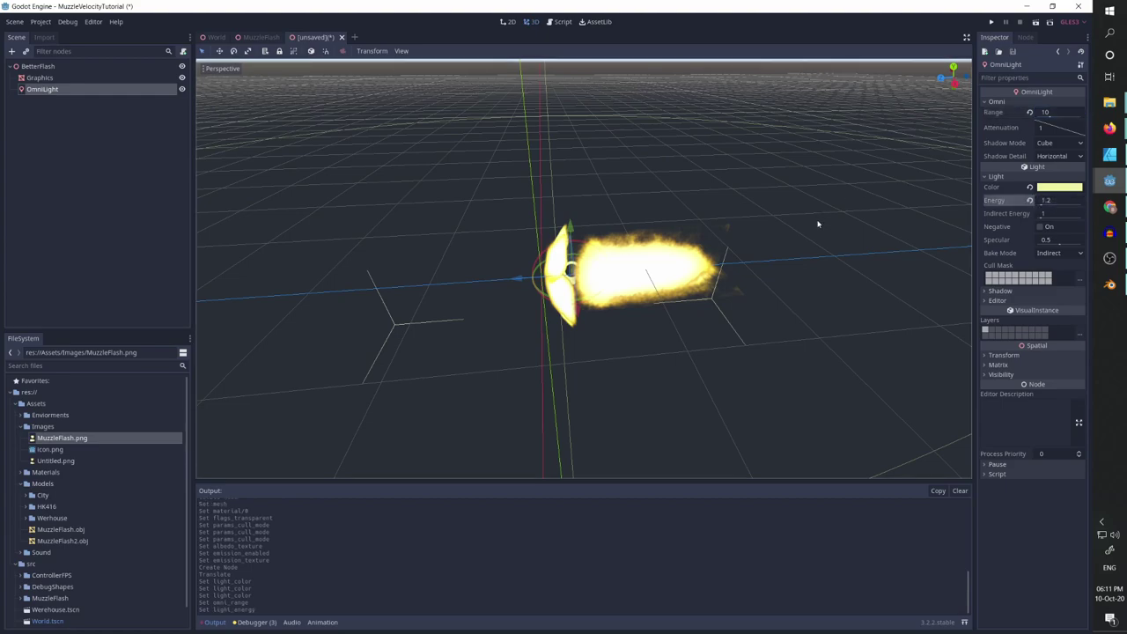
middle_click_drag(817, 223, 962, 212)
scroll(201, 376, "down", 2)
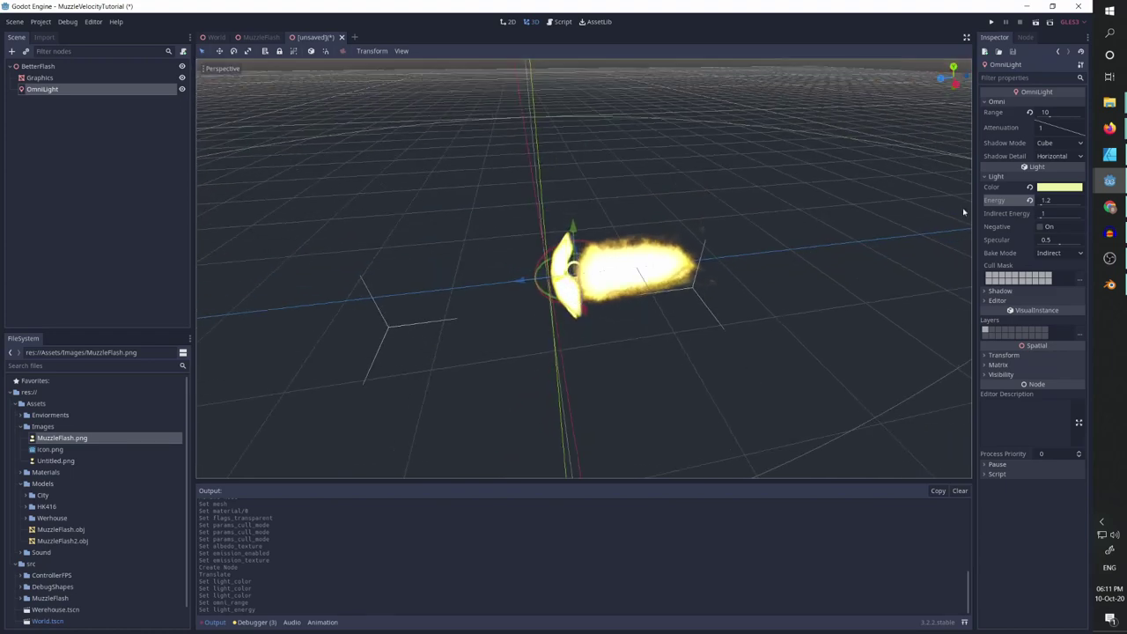
Add an AnimationPlayer to BetterFlash with a new animation named Fire
left_click(38, 66)
left_click(12, 51)
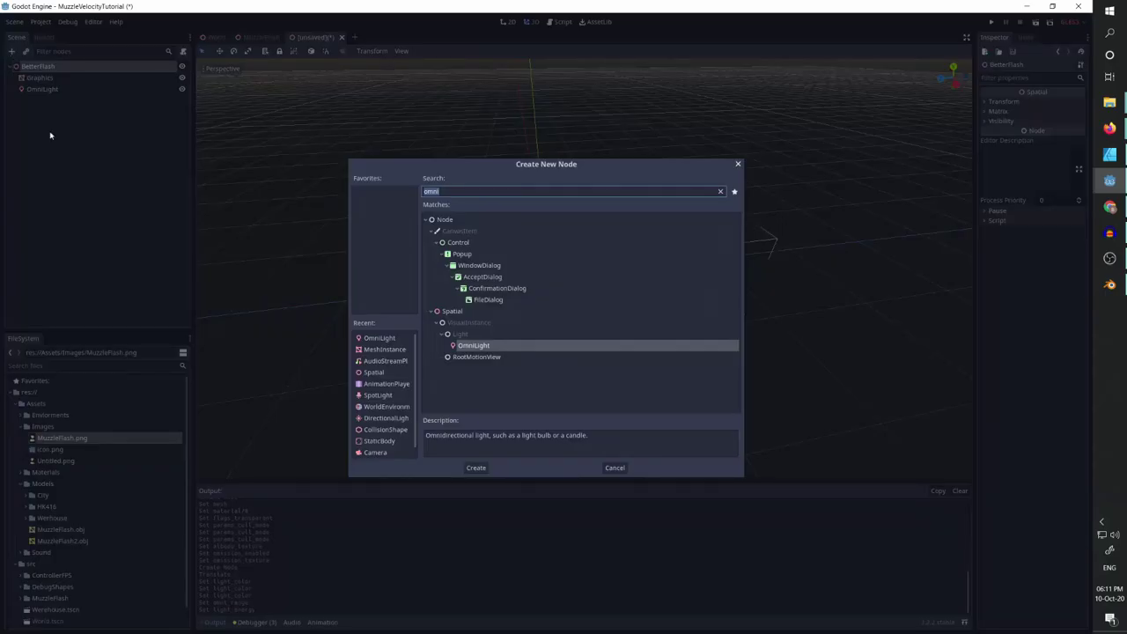
type("anim")
key("Return")
left_click(323, 487)
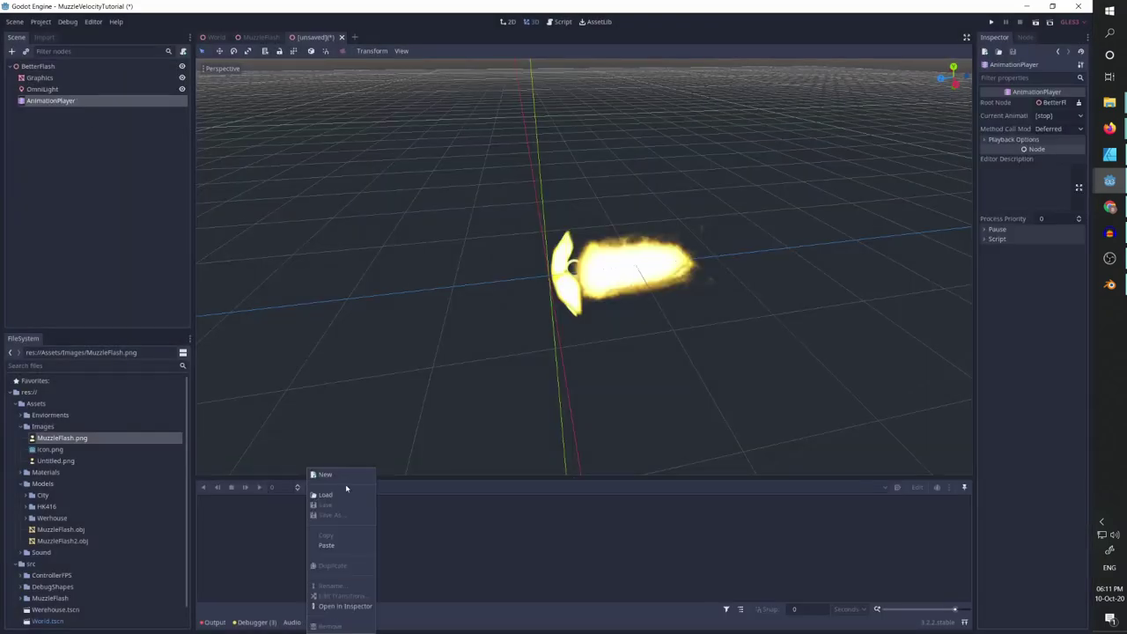
left_click(337, 475)
type("Fire")
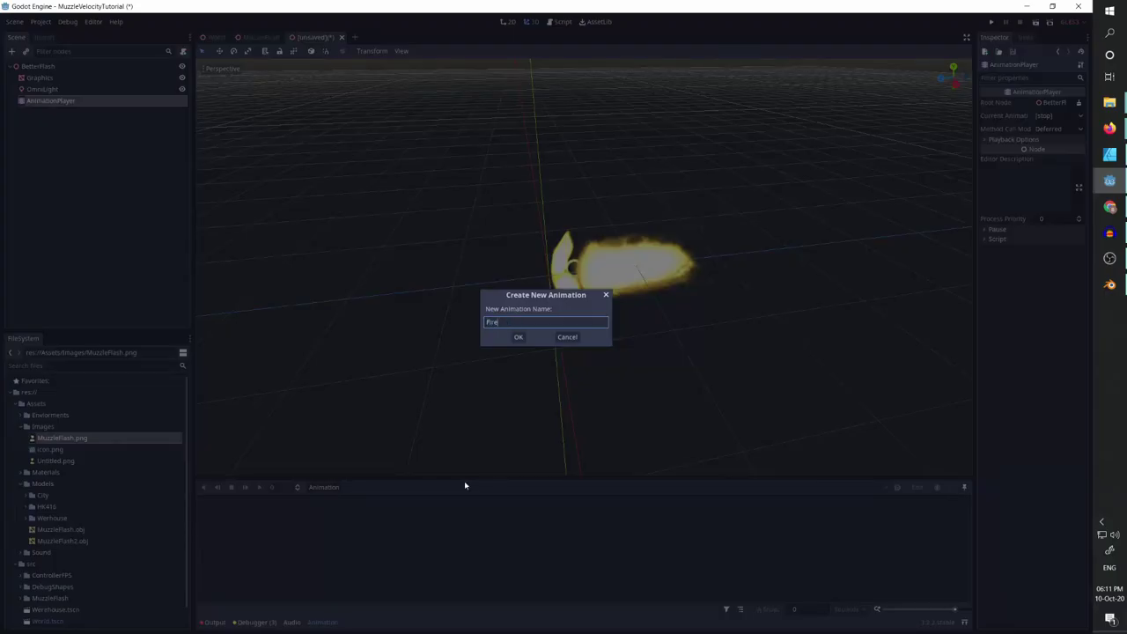
key("Return")
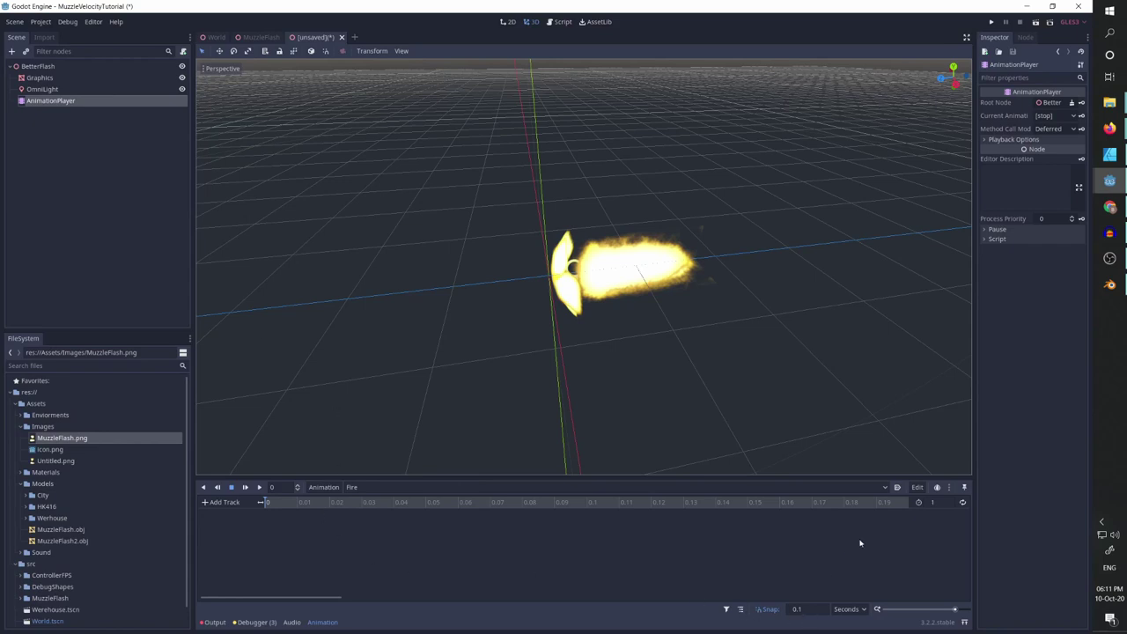
Set the Fire animation length to 0.1 s and timeline snap to 0.01
left_click(935, 502)
type("0.1")
key("Return")
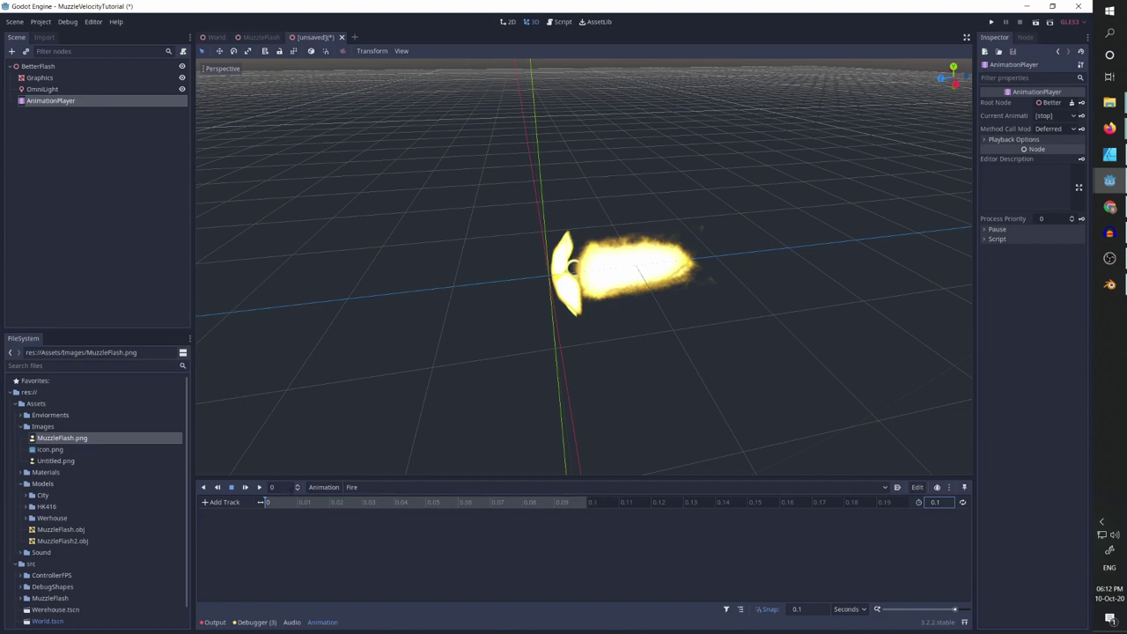
left_click(810, 611)
type("0.0")
key("Return")
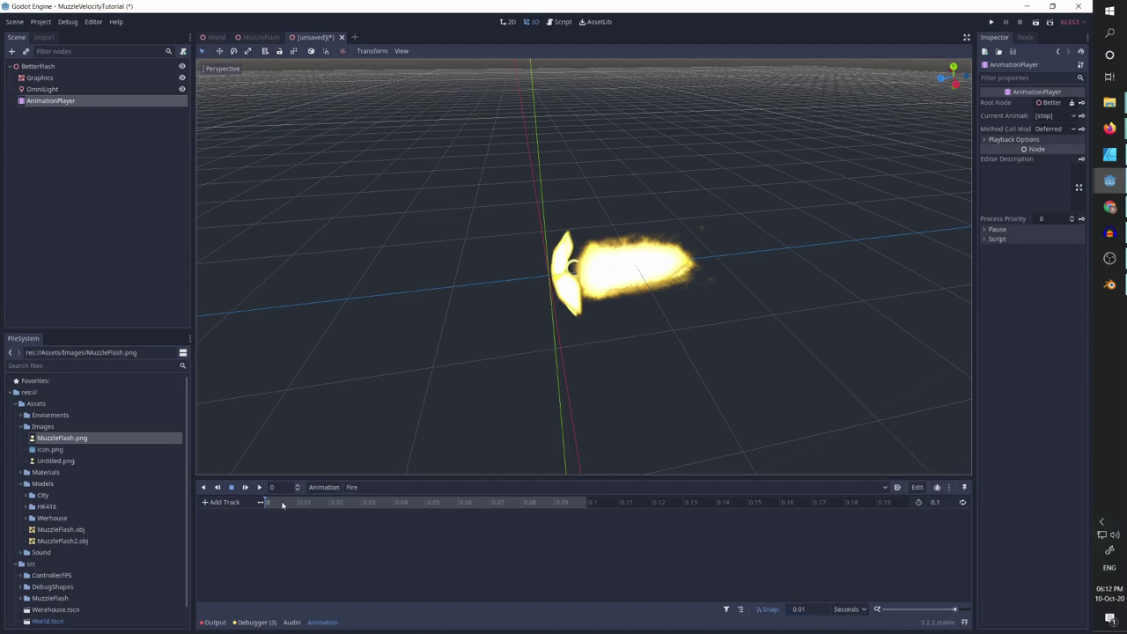
left_click_drag(530, 509, 269, 508)
left_click_drag(510, 511, 573, 508)
Create visibility tracks for Graphics and OmniLight, both keyed hidden at time 0
left_click(182, 89)
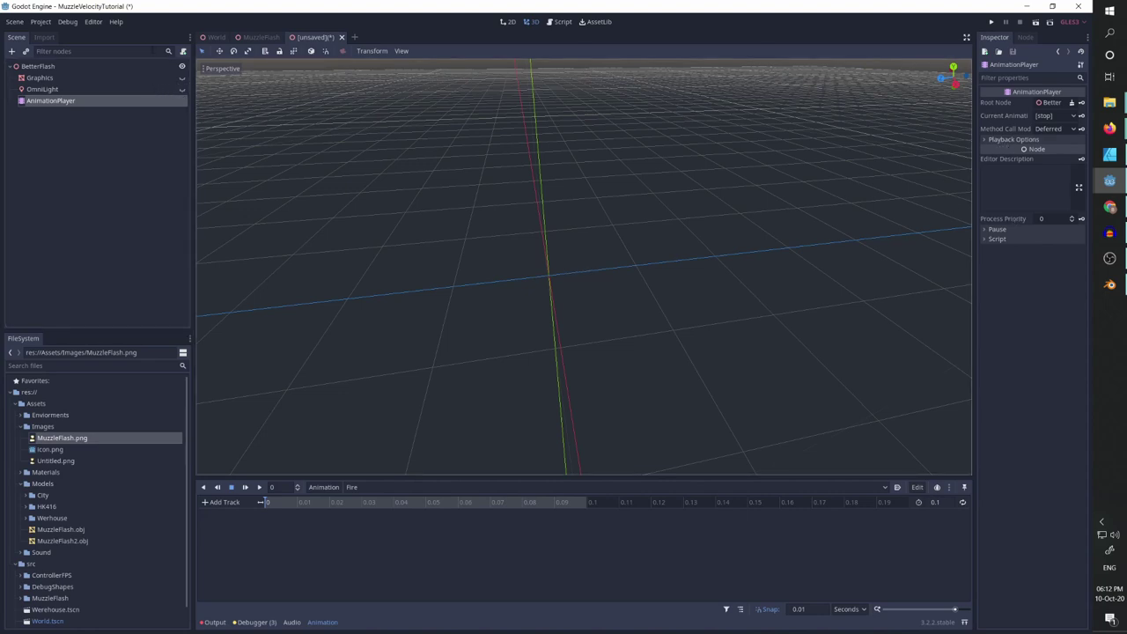
left_click(77, 79)
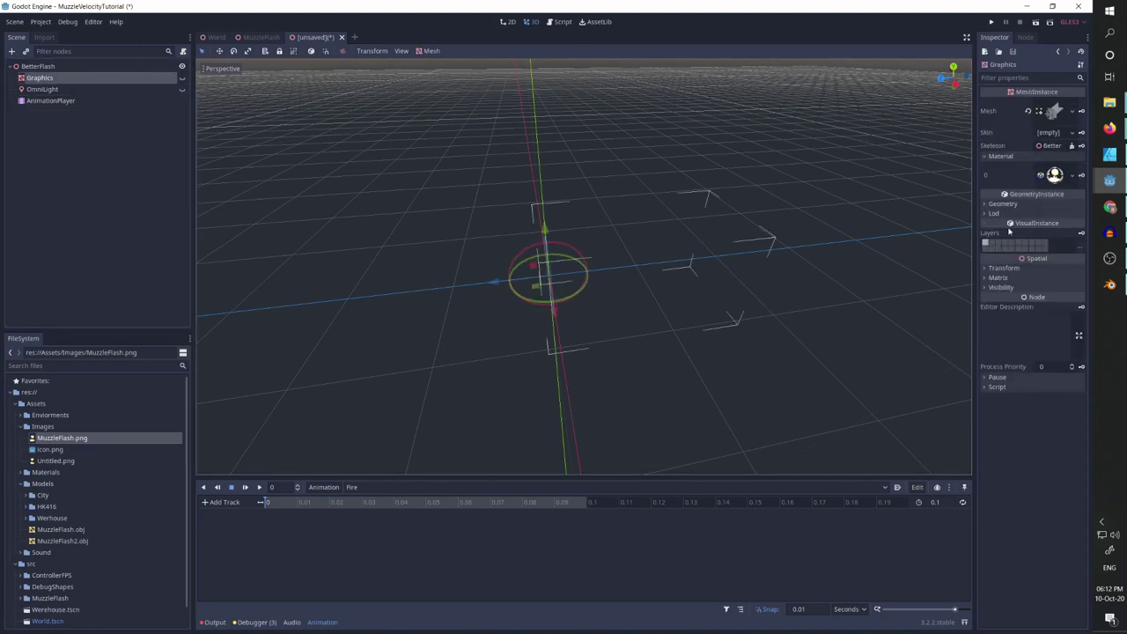
left_click(1003, 288)
left_click(1082, 298)
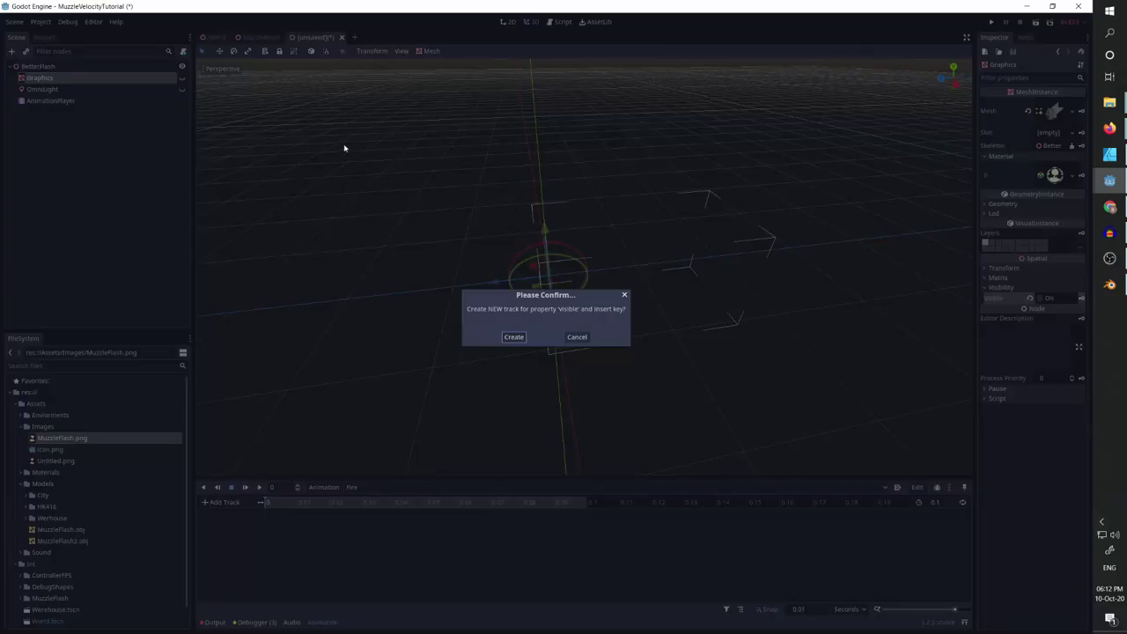
left_click(513, 337)
left_click(66, 89)
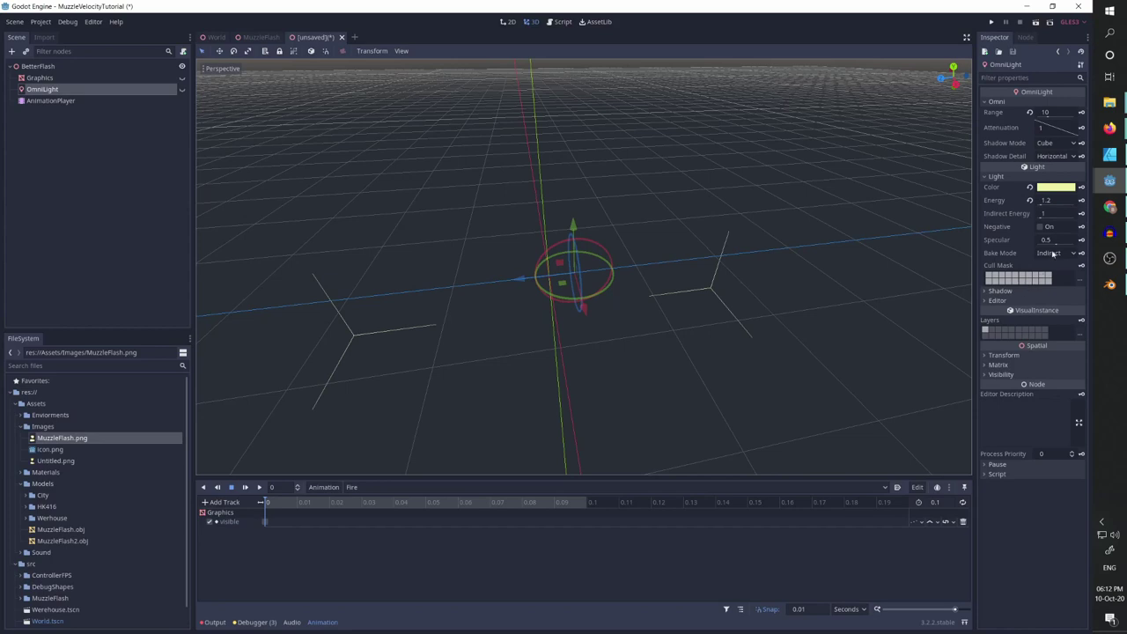
left_click(1004, 375)
left_click(1081, 385)
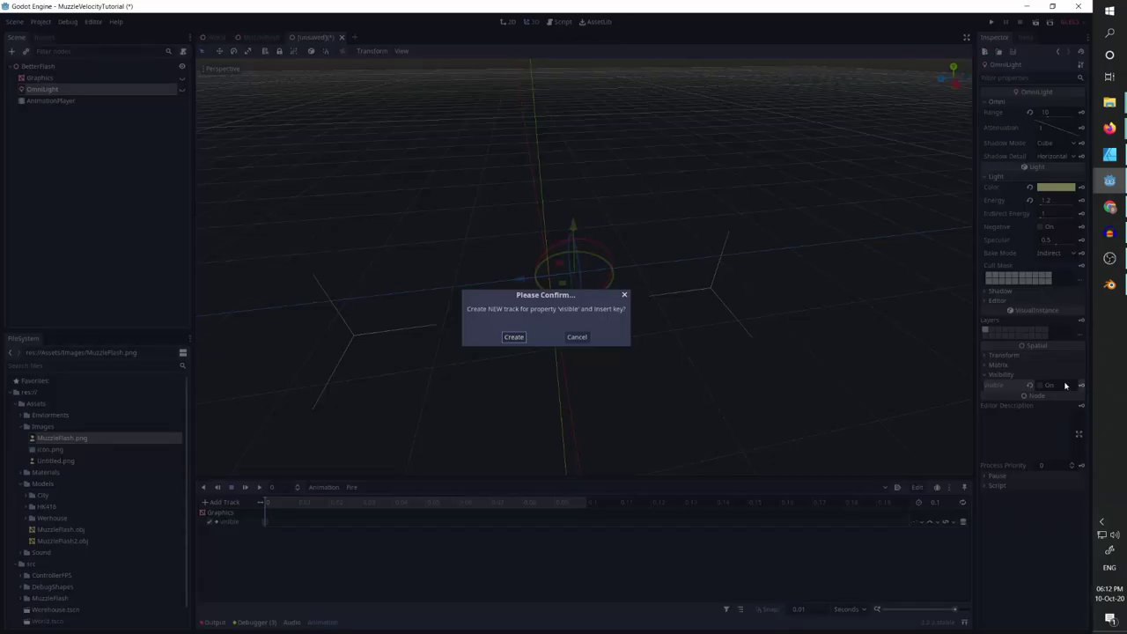
left_click(513, 337)
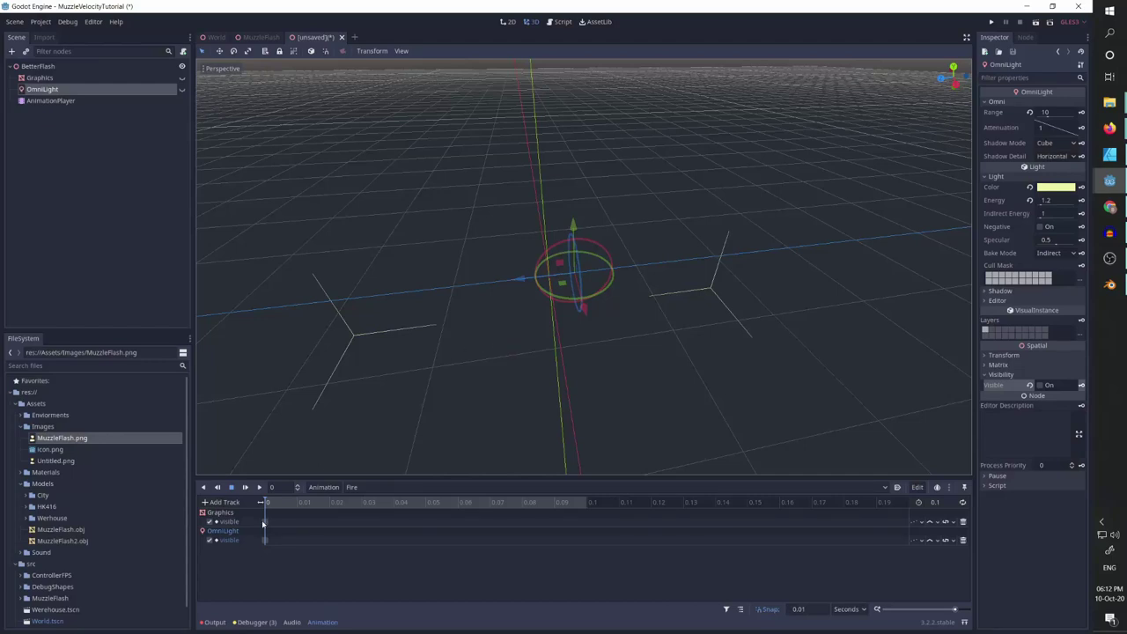
Key the OmniLight visible at 0.01 s and Graphics visible at 0.02 s
left_click(287, 503)
left_click(1040, 387)
left_click(1081, 385)
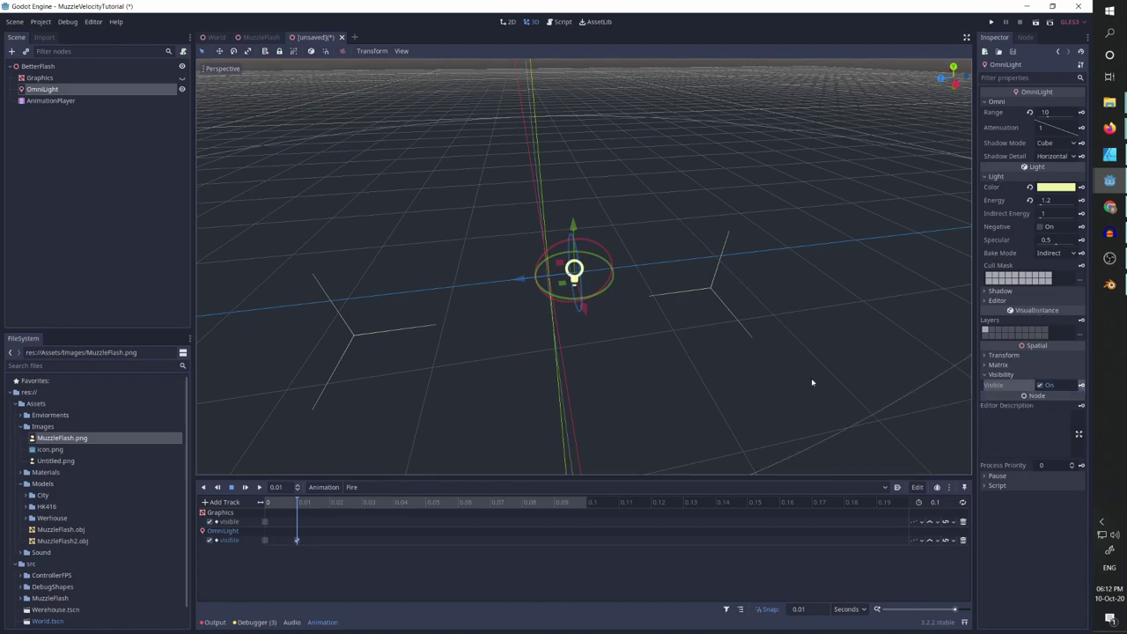
left_click(319, 503)
left_click(182, 79)
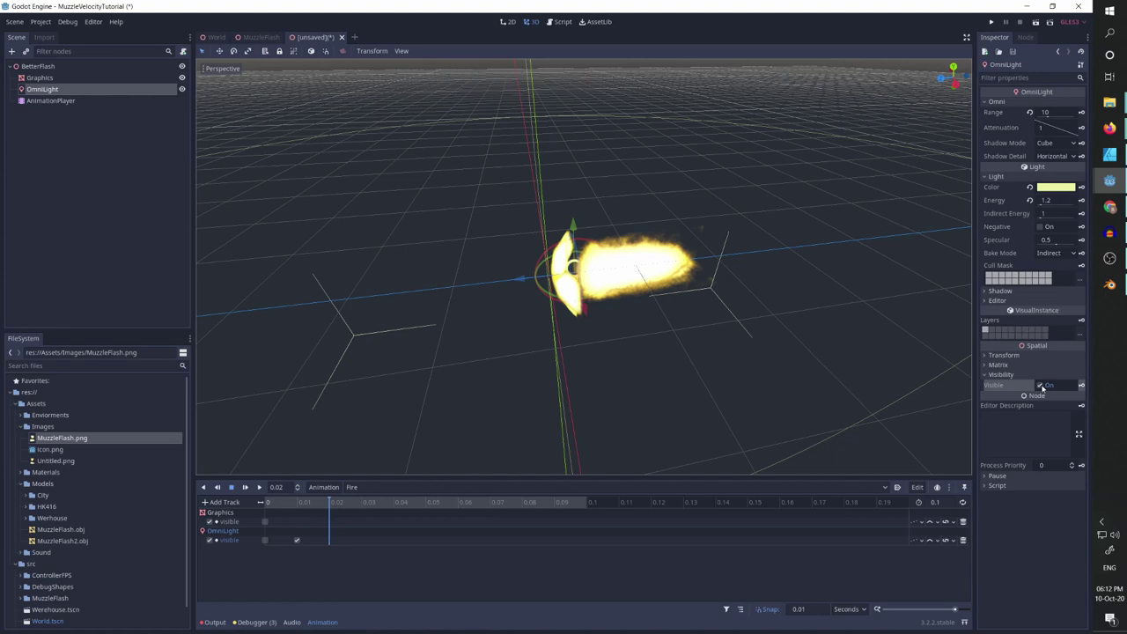
left_click(151, 78)
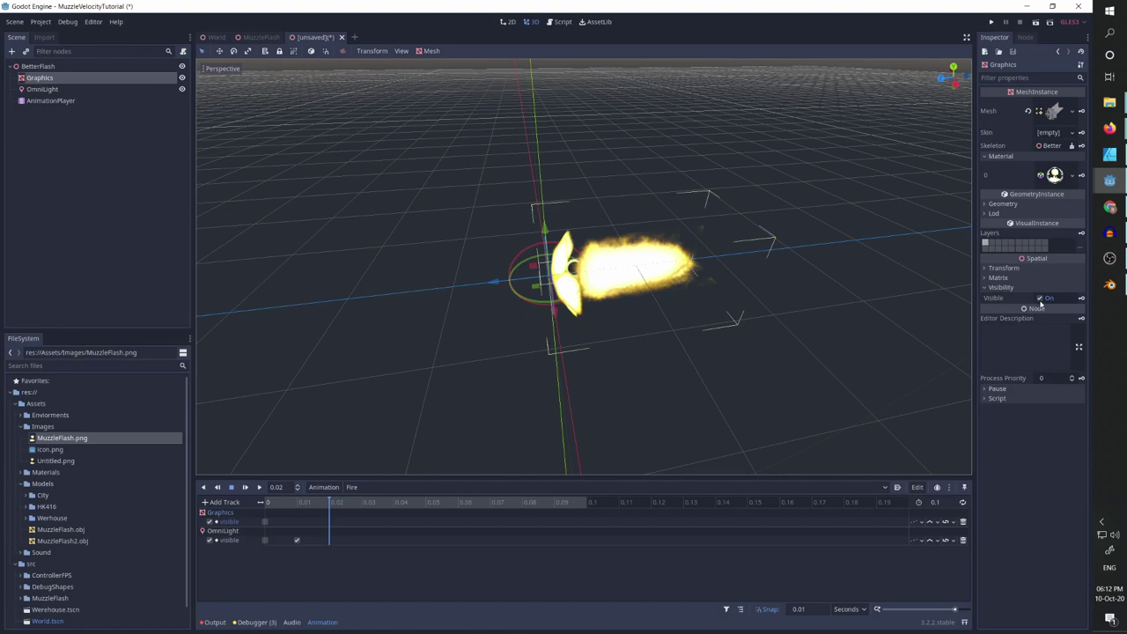
left_click(1081, 298)
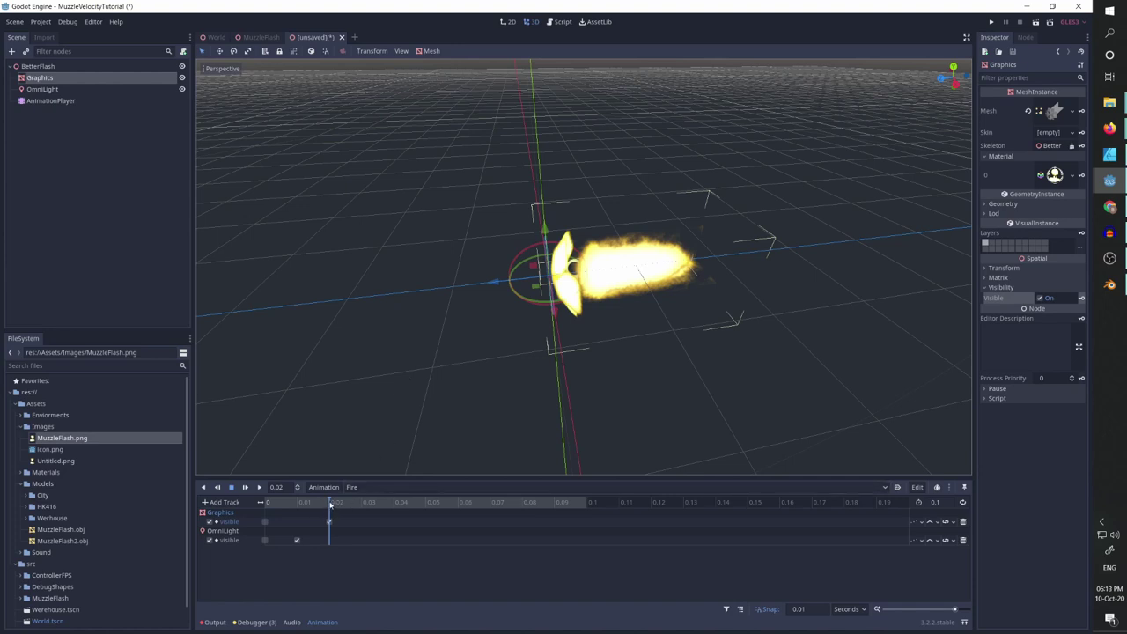
Key the OmniLight's Visible off at 0.04 s
left_click_drag(360, 503, 391, 506)
left_click(66, 91)
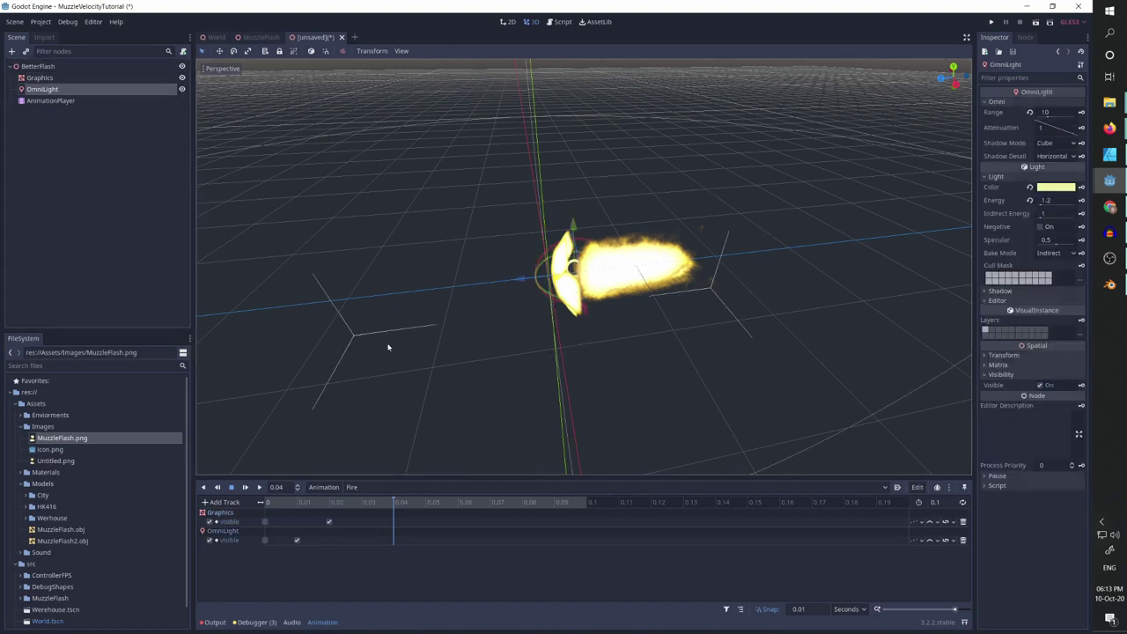
left_click(1041, 385)
left_click(1078, 386)
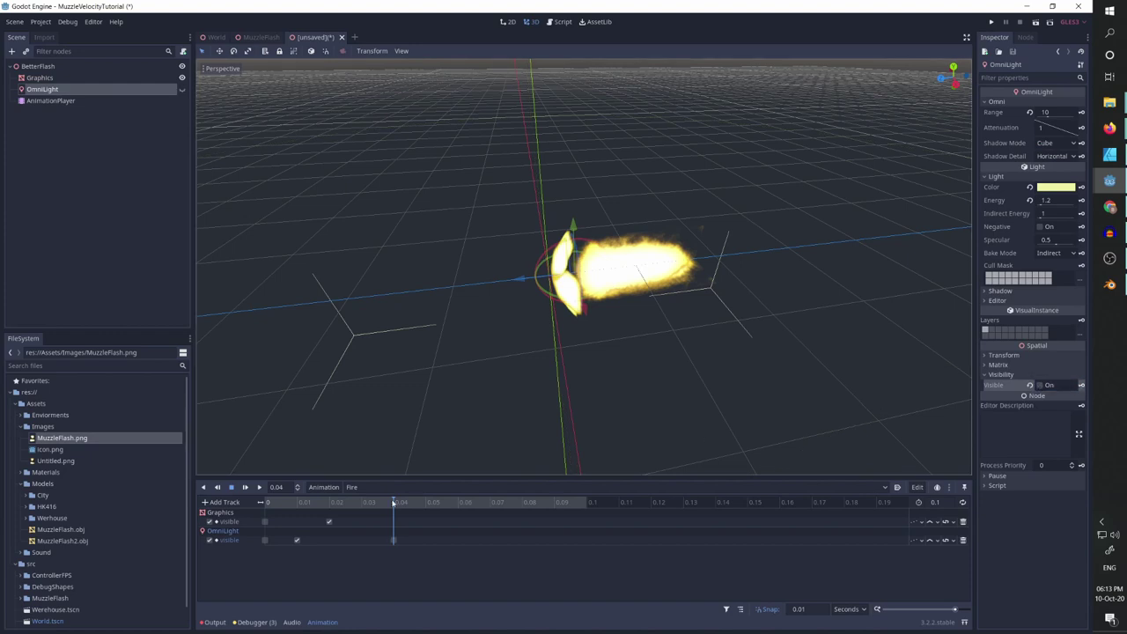
Set the Graphics scale to 0.1 on all axes and key it at time 0
left_click_drag(393, 502, 341, 507)
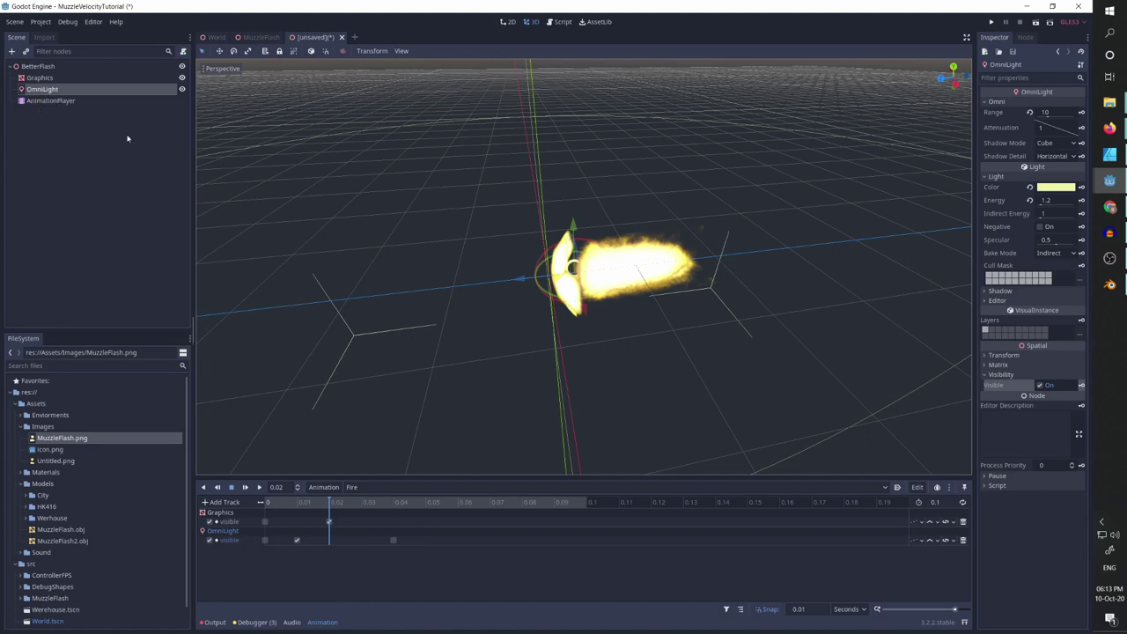
left_click(40, 78)
left_click_drag(330, 507, 269, 510)
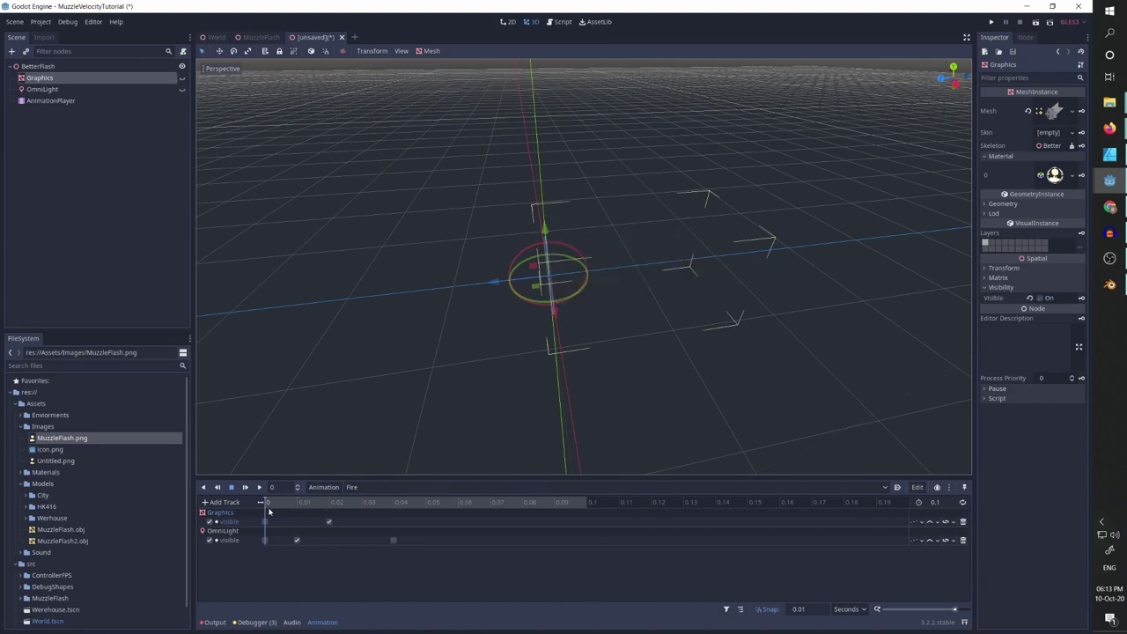
left_click(1003, 269)
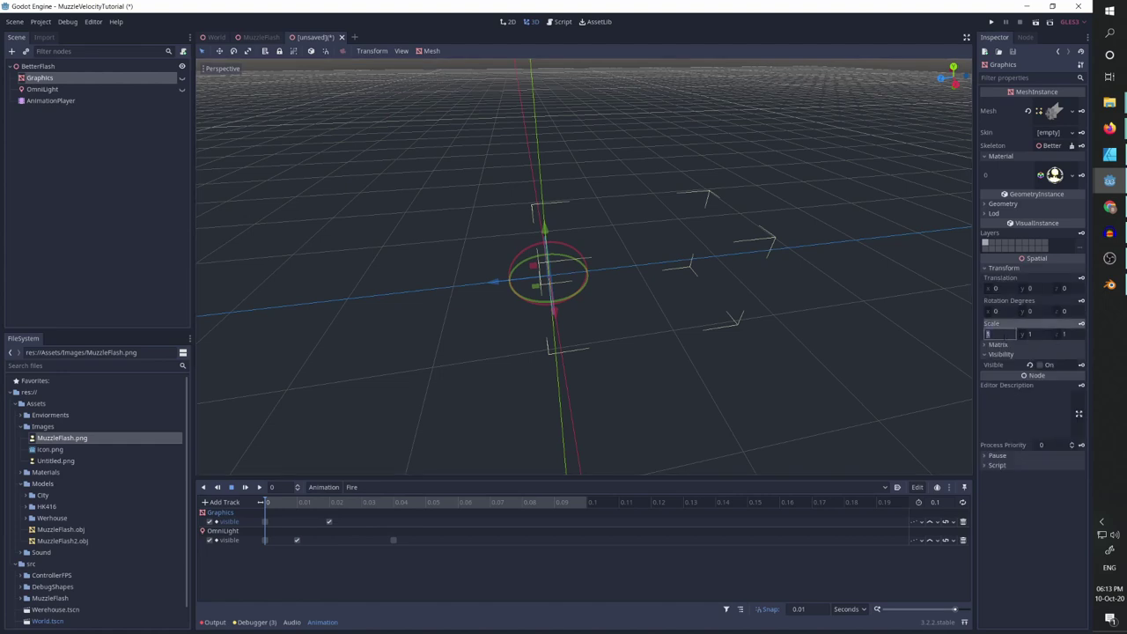
type("0.1")
key("Tab")
type("0.1")
key("Tab")
type("0.1")
key("Return")
scroll(736, 430, "up", 3)
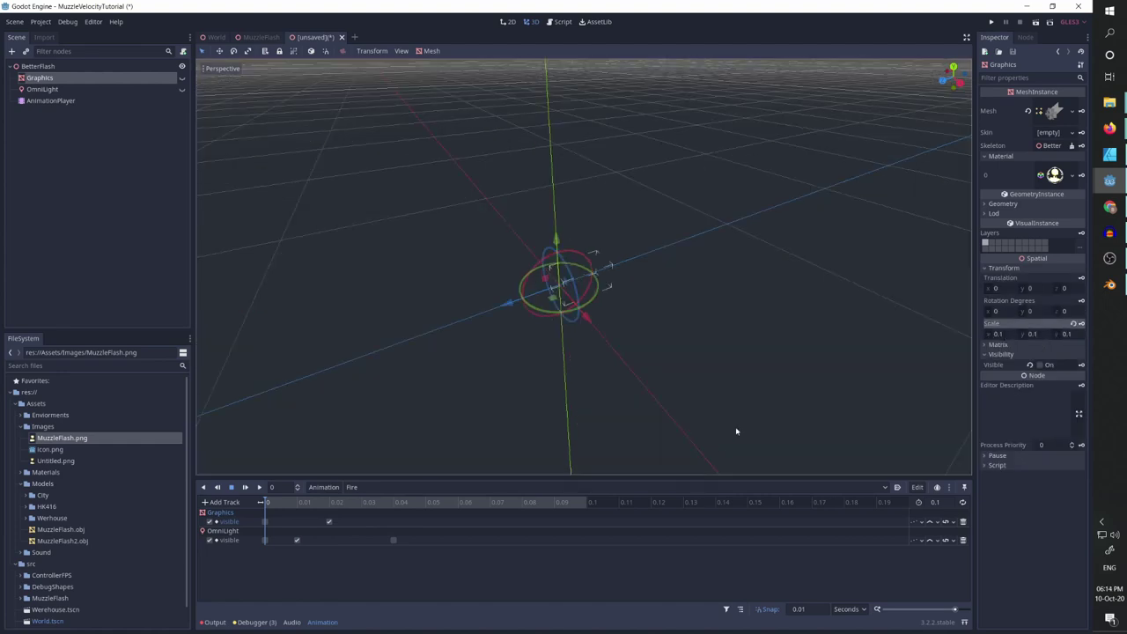
left_click(1082, 324)
left_click(513, 337)
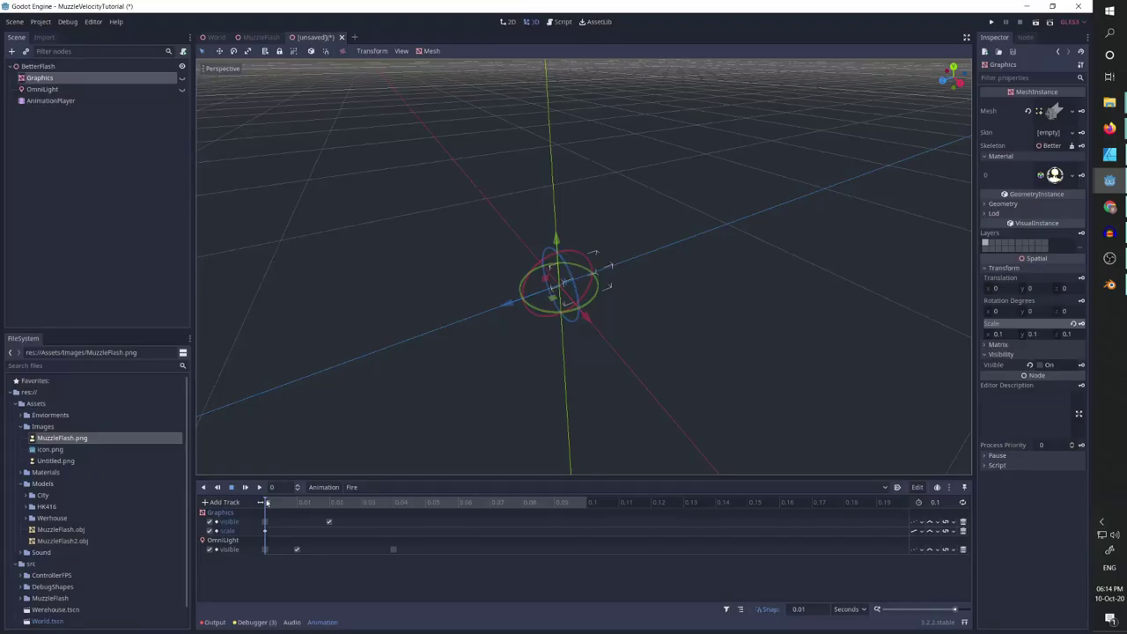
Key the 0.1 scale again at 0.02 s, then set scale to 1 at 0.07 s
left_click_drag(266, 502, 329, 509)
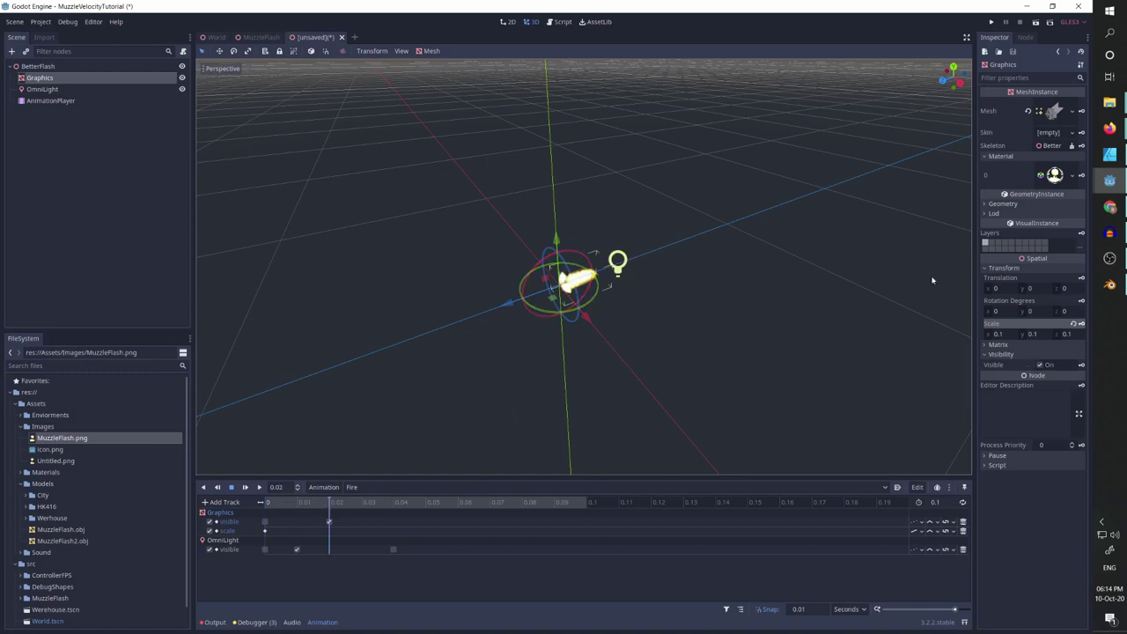
left_click(1081, 324)
left_click_drag(349, 504, 454, 512)
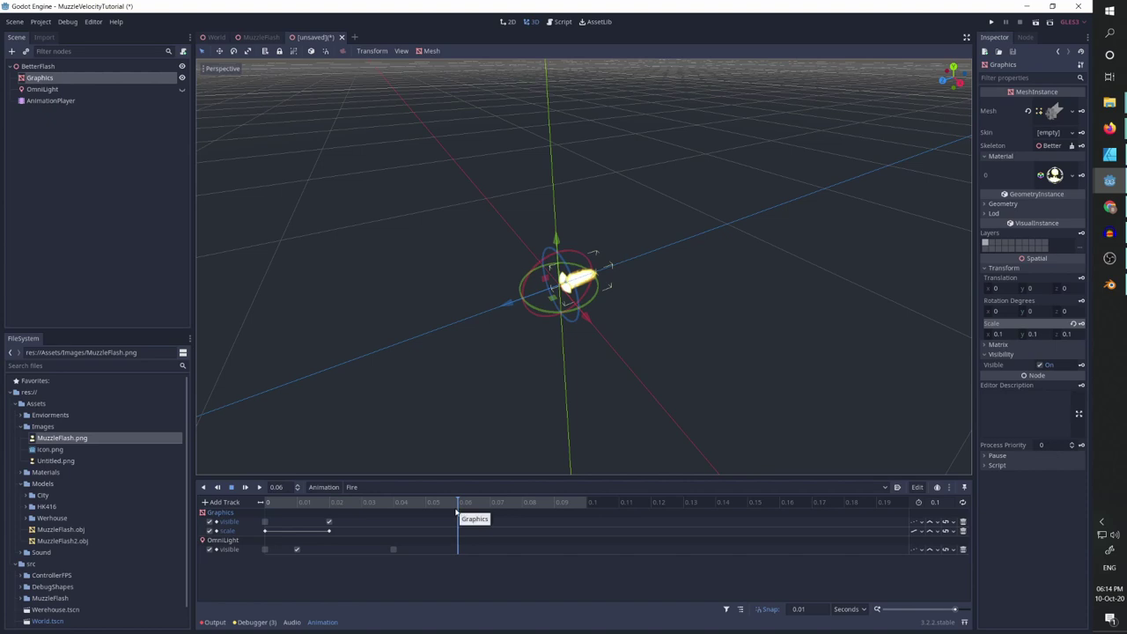
left_click(481, 510)
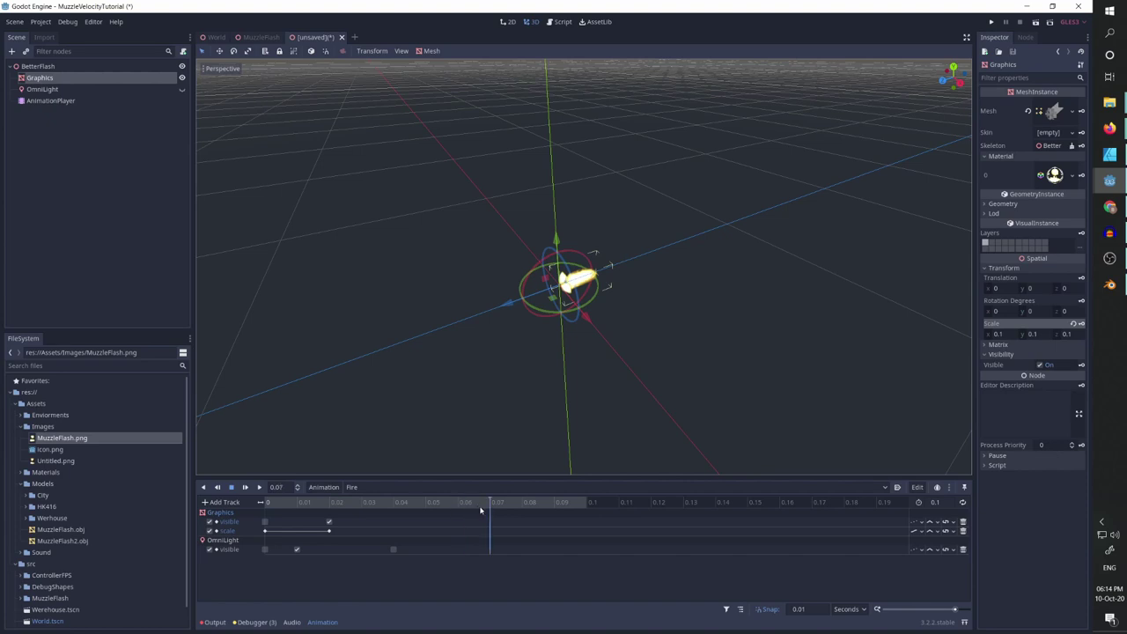
left_click(992, 335)
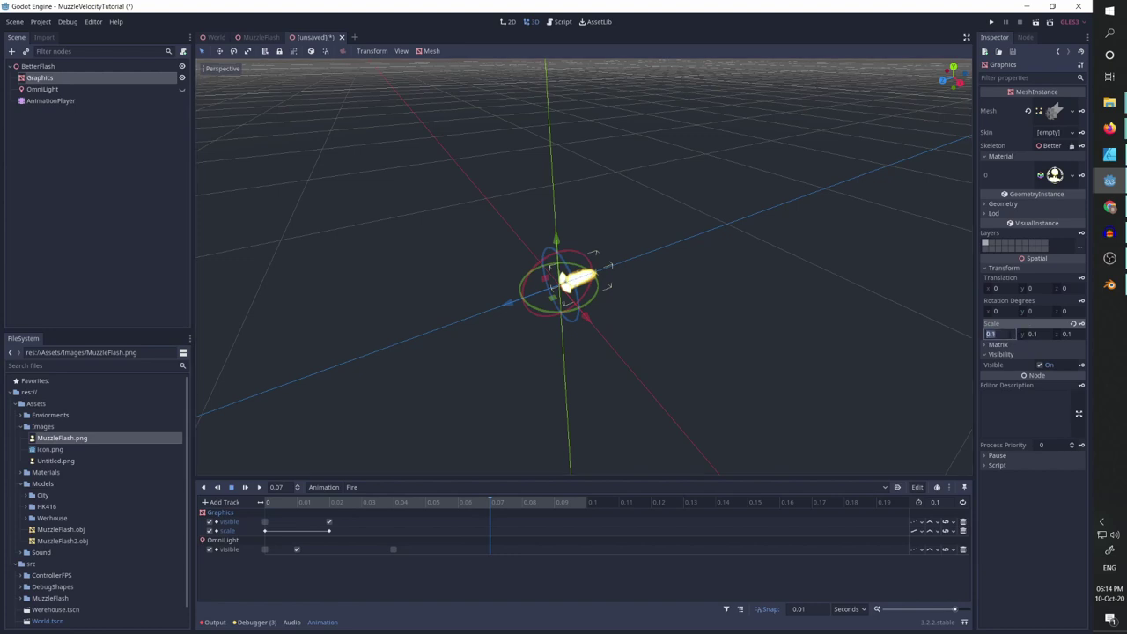
type("1")
key("Tab")
type("1")
key("Tab")
type("1")
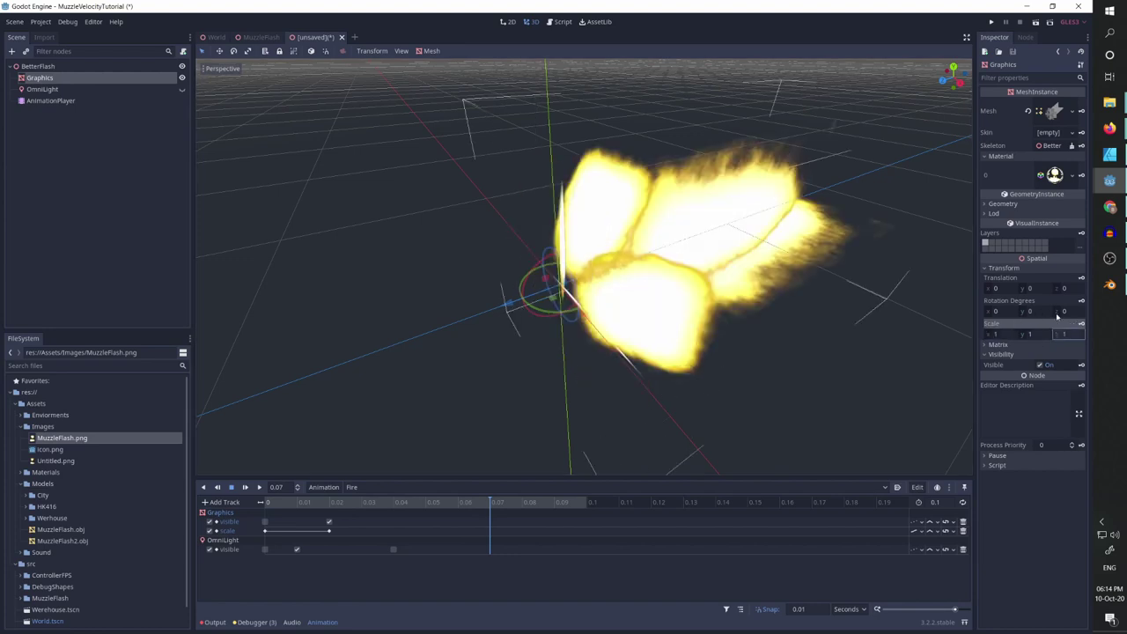
key("Return")
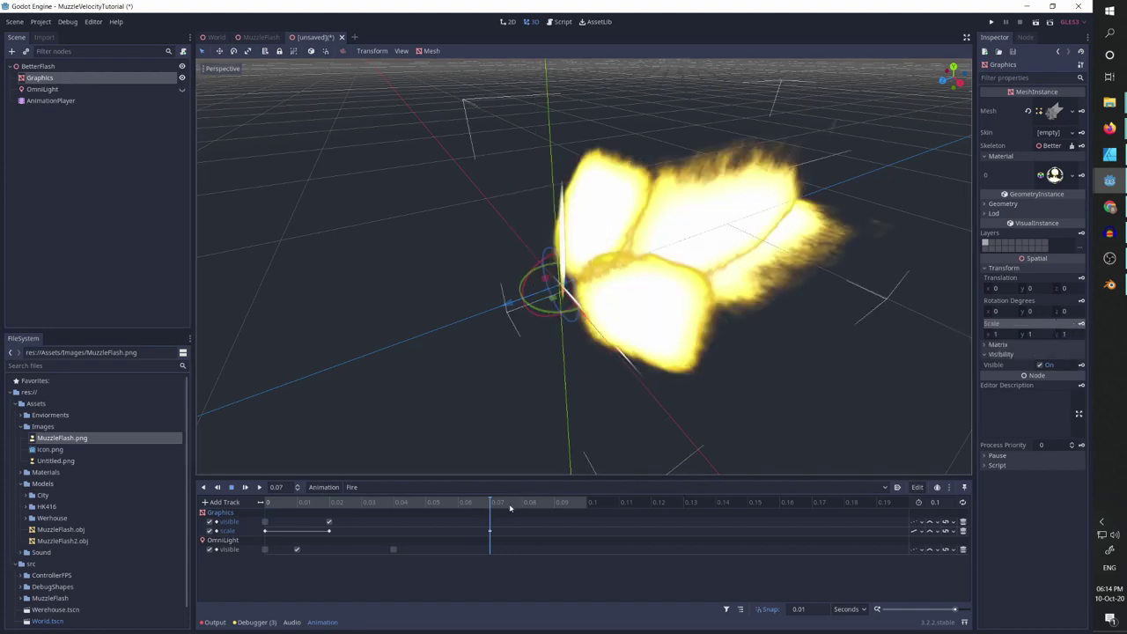
Key the Graphics mesh as hidden at 0.1 s, the end of the Fire animation
left_click_drag(491, 508, 573, 515)
left_click(1041, 364)
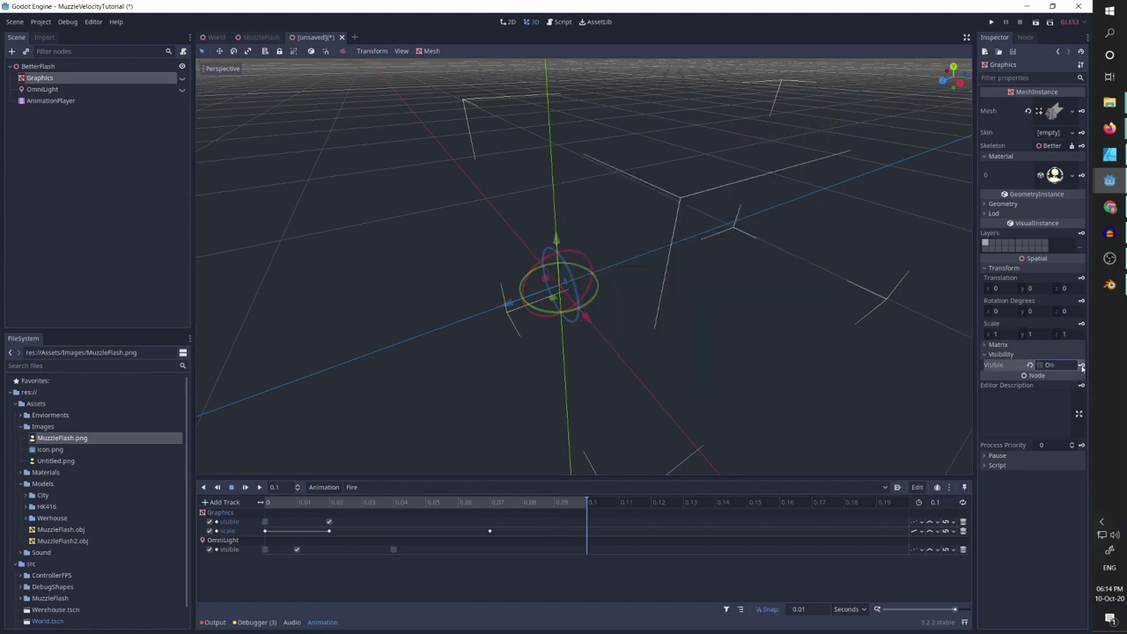
left_click(1081, 364)
Preview the Fire animation from a few view angles, leaving the playhead at 0.08
left_click(244, 487)
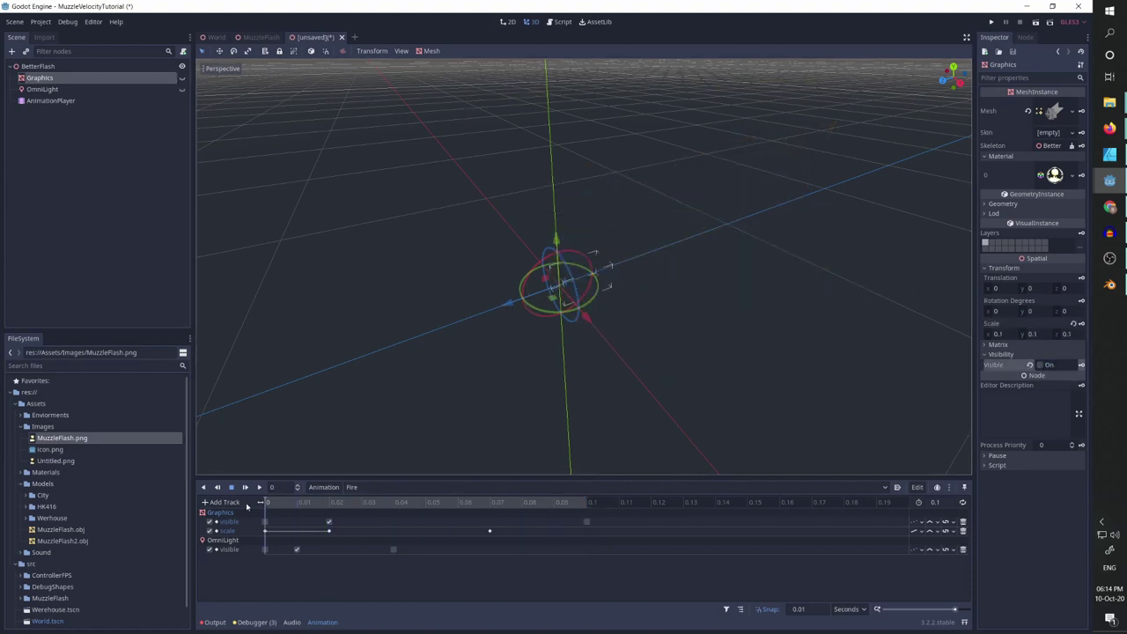
left_click(260, 487)
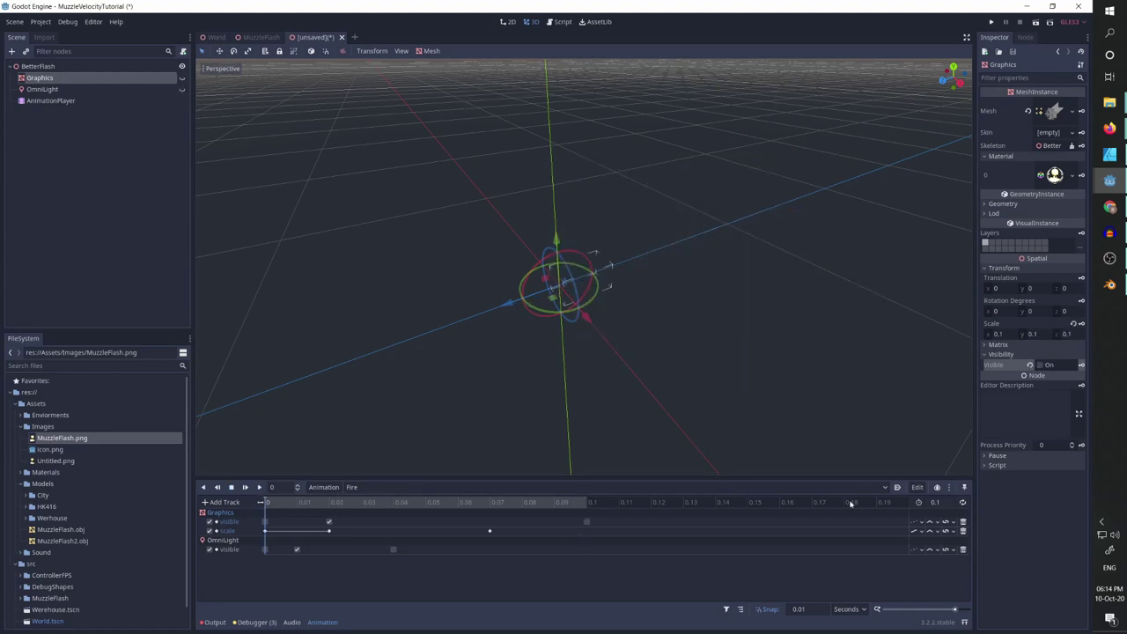
scroll(666, 335, "up", 2)
middle_click_drag(655, 333, 620, 327)
left_click(258, 487)
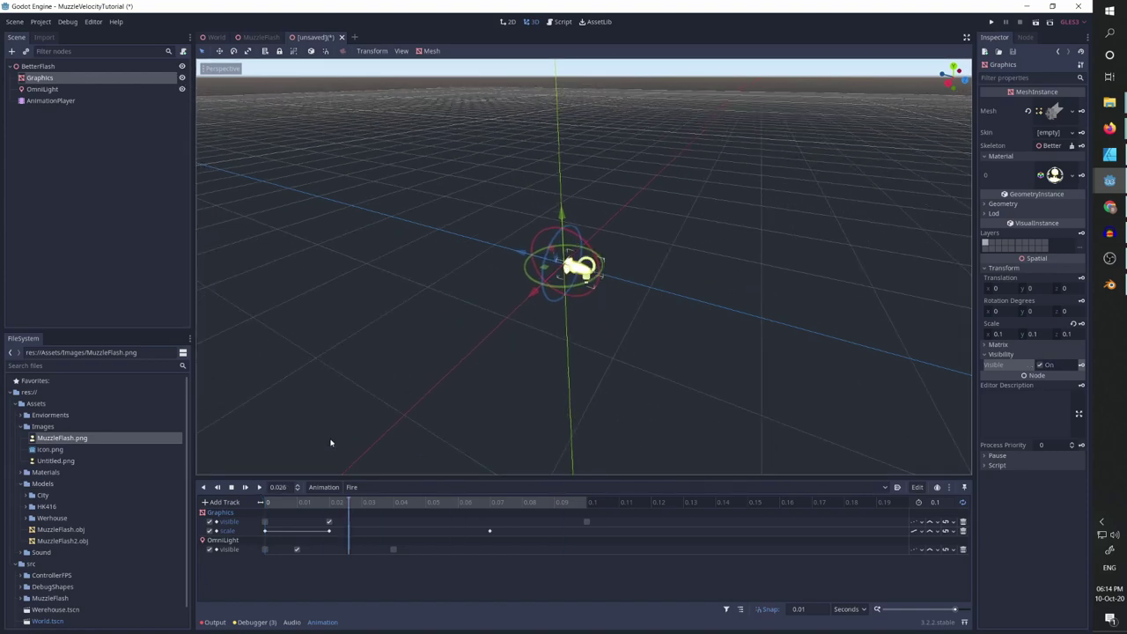
middle_click_drag(491, 371, 717, 417)
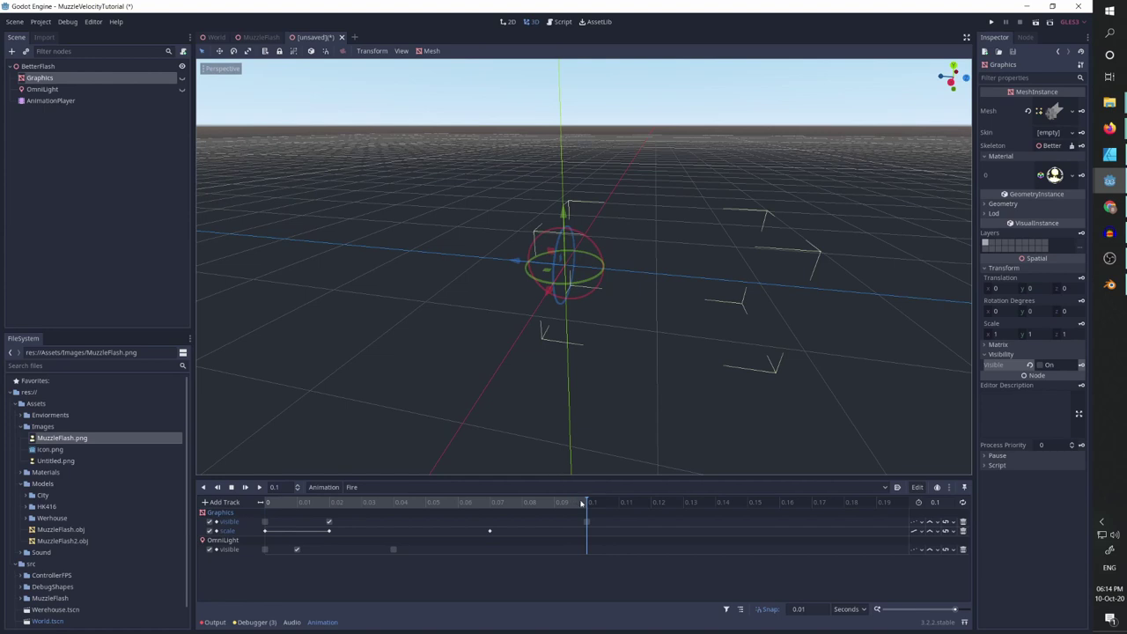
left_click_drag(586, 503, 264, 501)
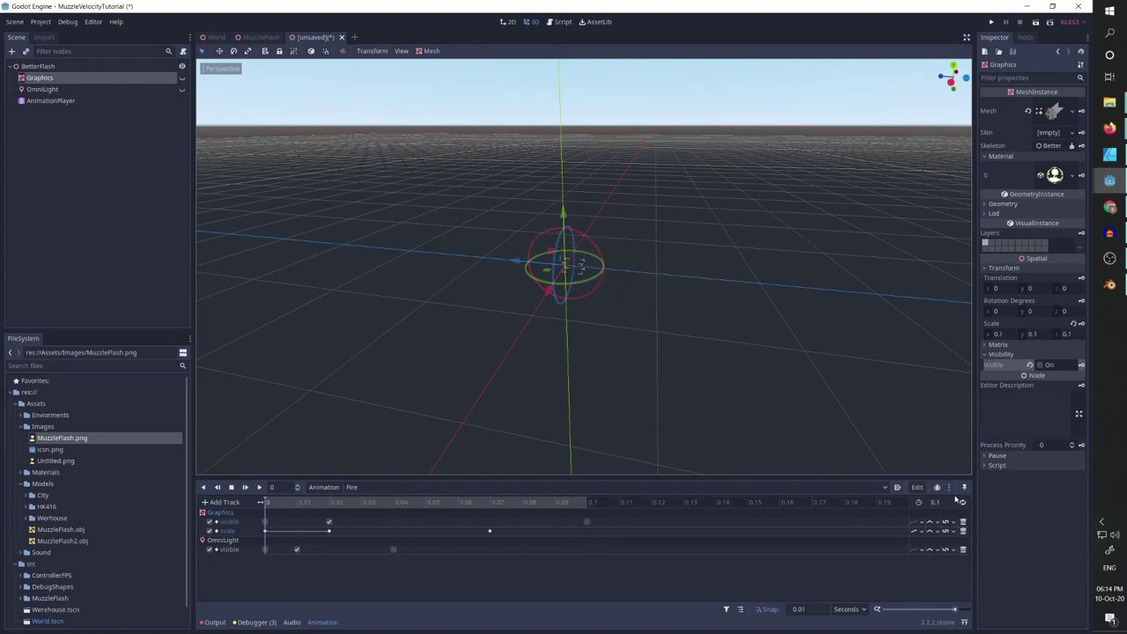
scroll(475, 281, "up", 2)
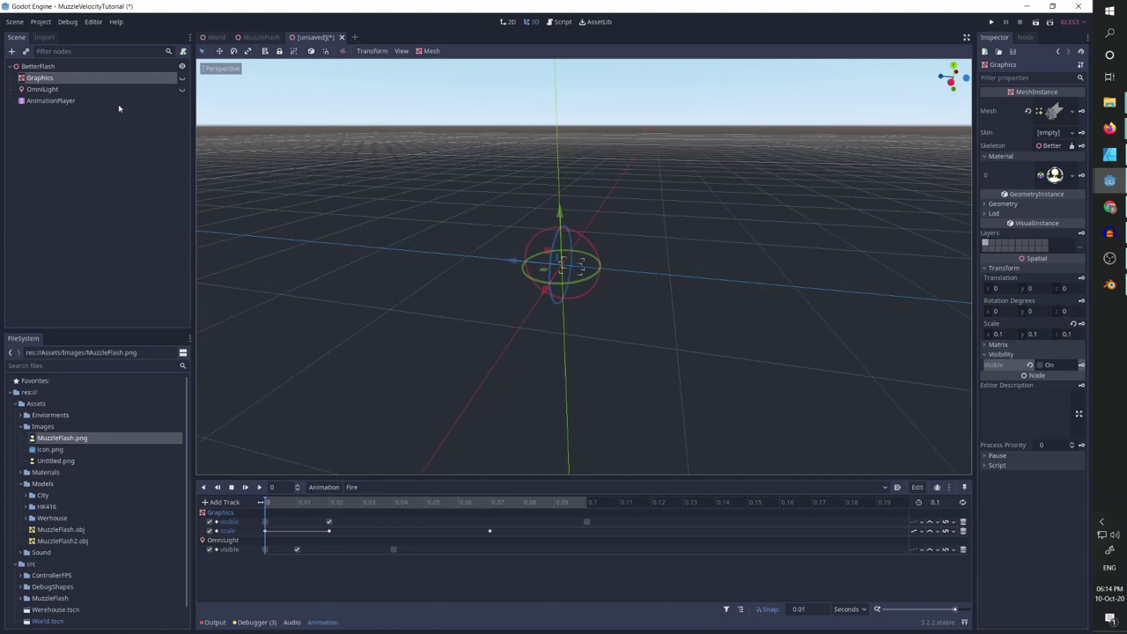
Save the flash scene as BetterFlash.tscn in src/MuzzleFlash and return to the World scene
key("ctrl+s")
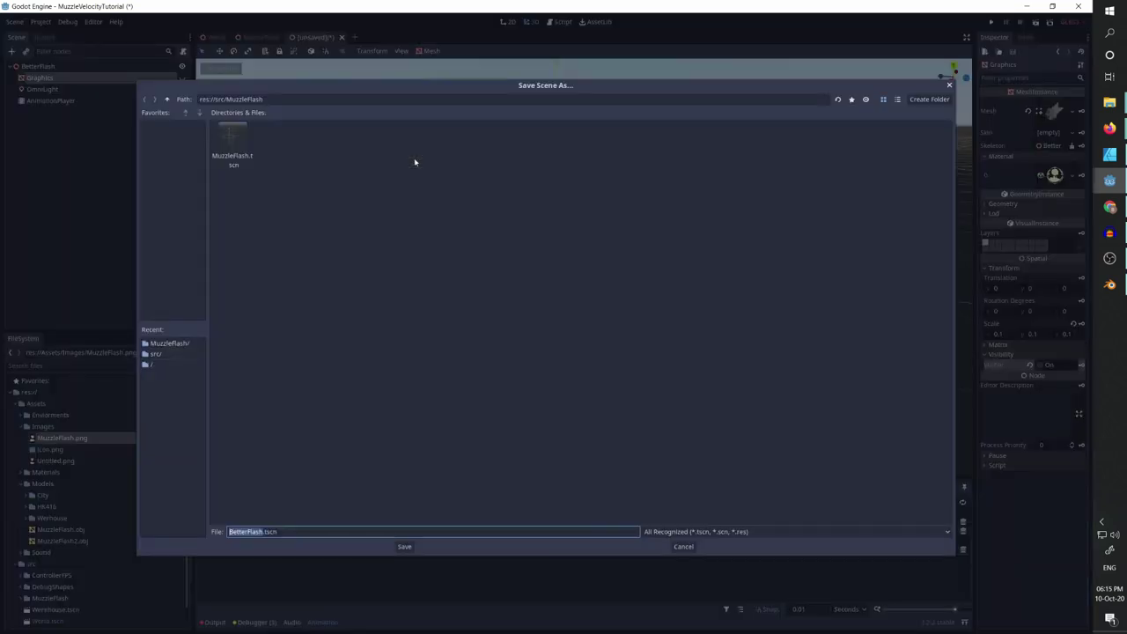
left_click(404, 547)
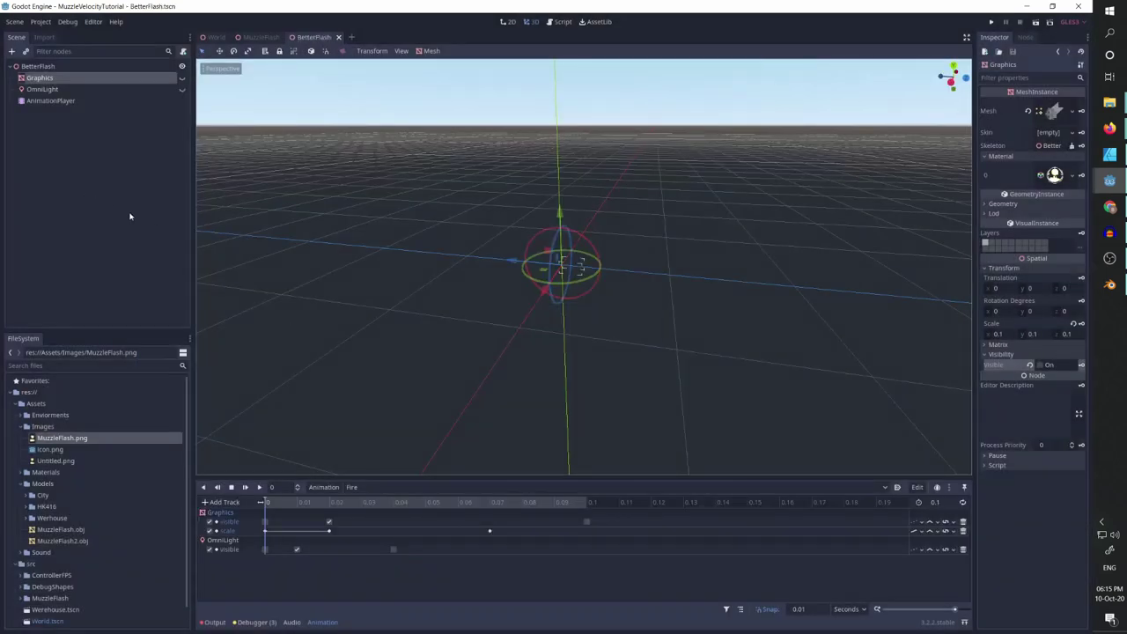
left_click(216, 37)
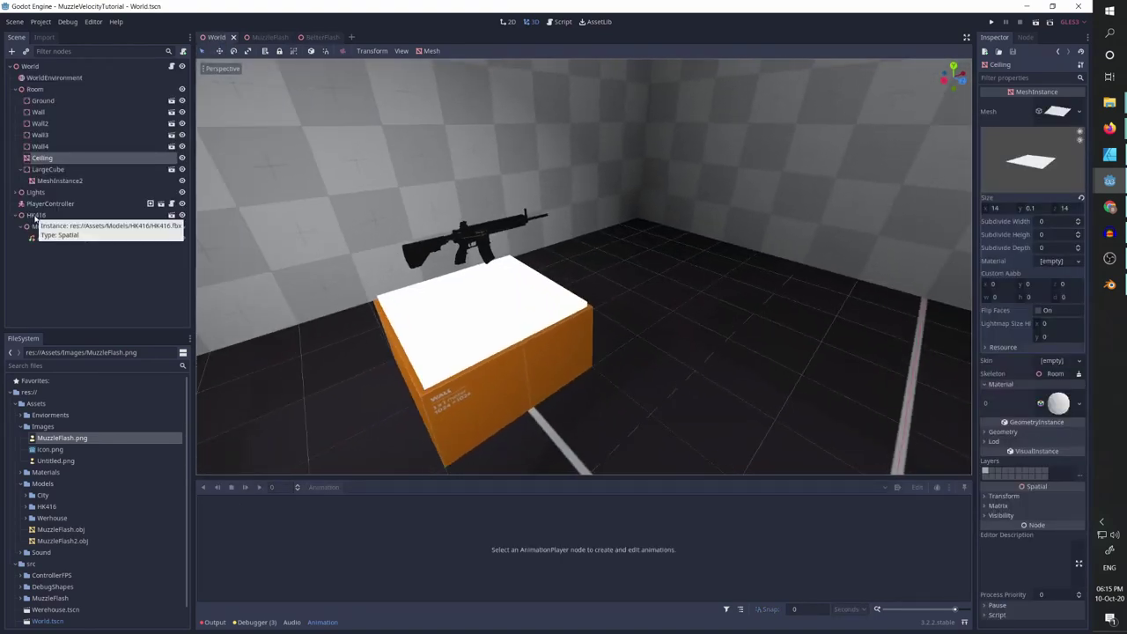
Instance the BetterFlash scene as a child of the HK416 node
left_click(35, 216)
left_click(27, 51)
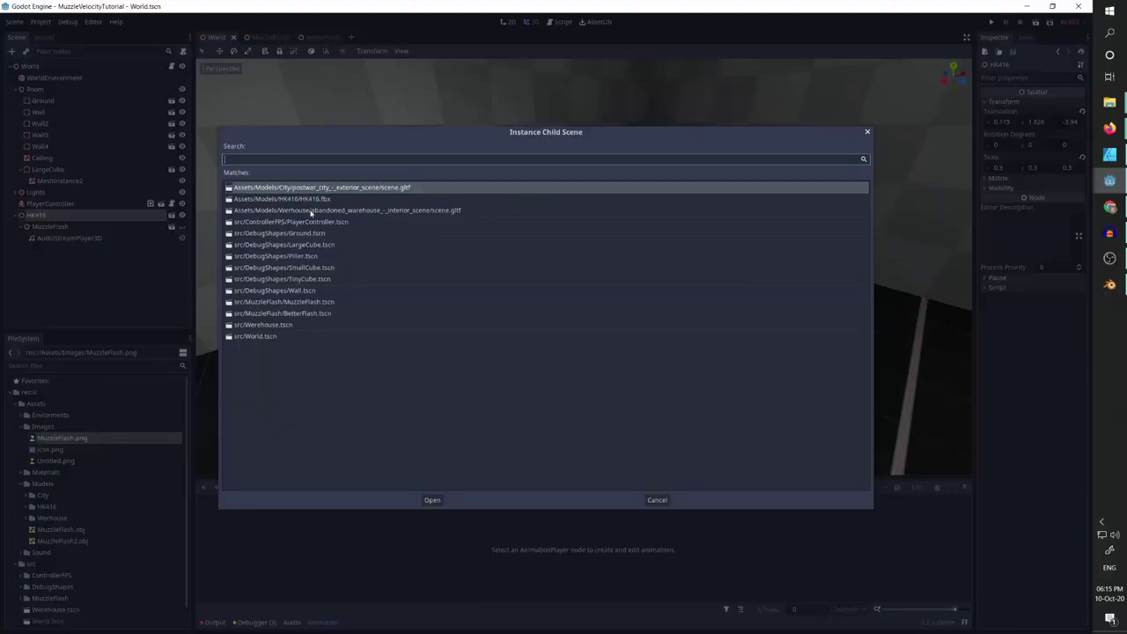
type("netter")
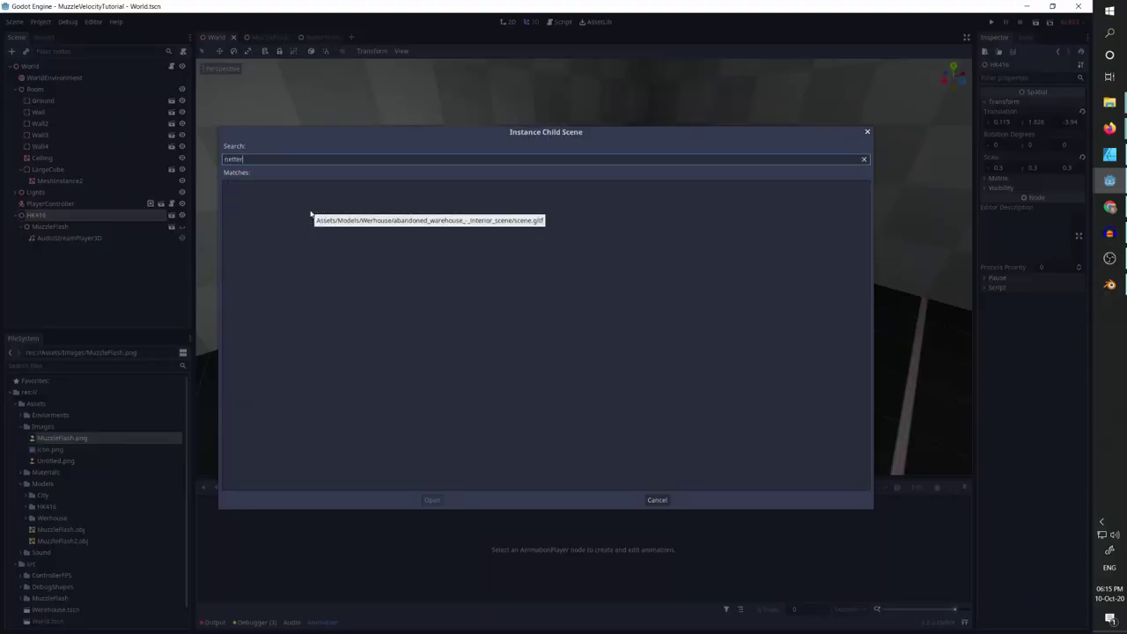
key("BackSpace")
key("BackSpace")
key("BackSpace")
key("BackSpace")
key("BackSpace")
key("BackSpace")
type("better")
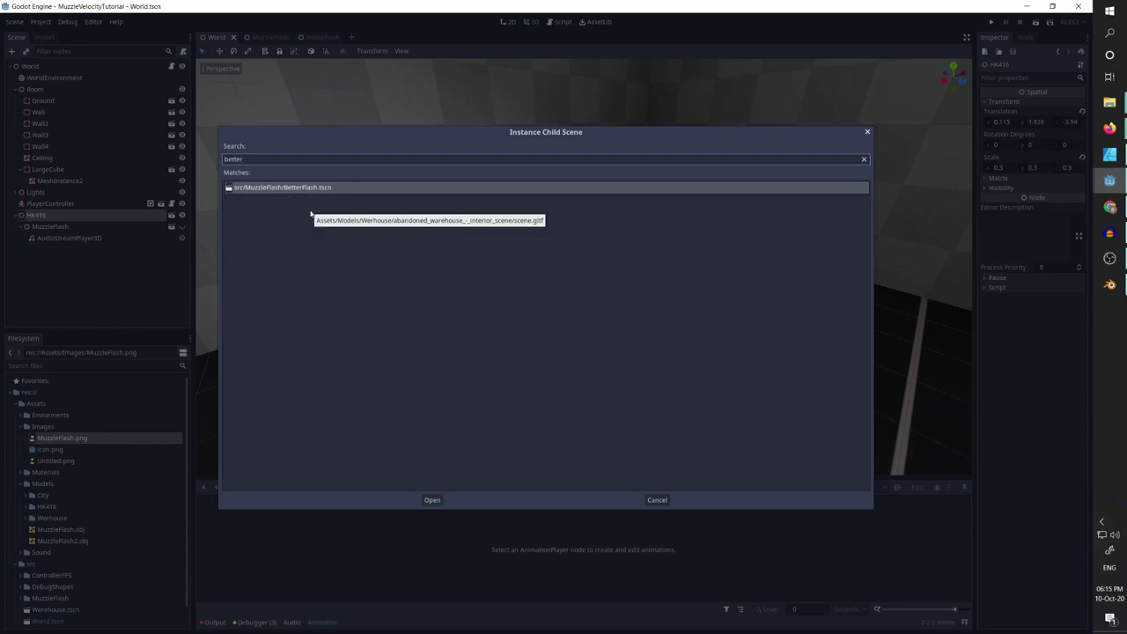
key("Return")
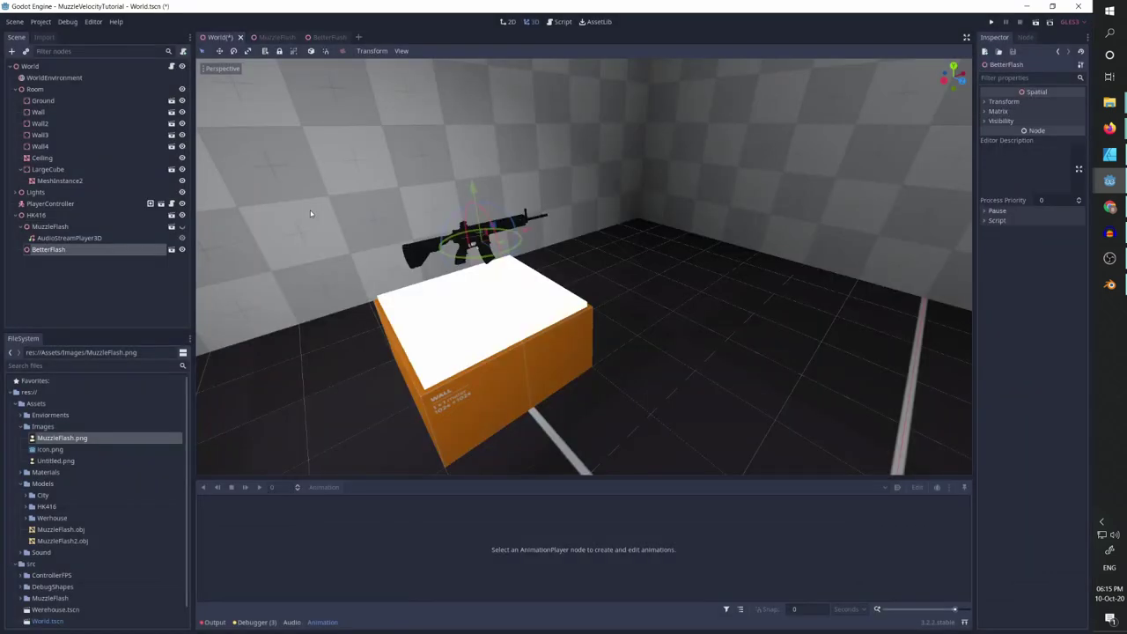
Move AudioStreamPlayer3D under BetterFlash and delete the old MuzzleFlash node
left_click(48, 241)
left_click_drag(47, 244, 47, 252)
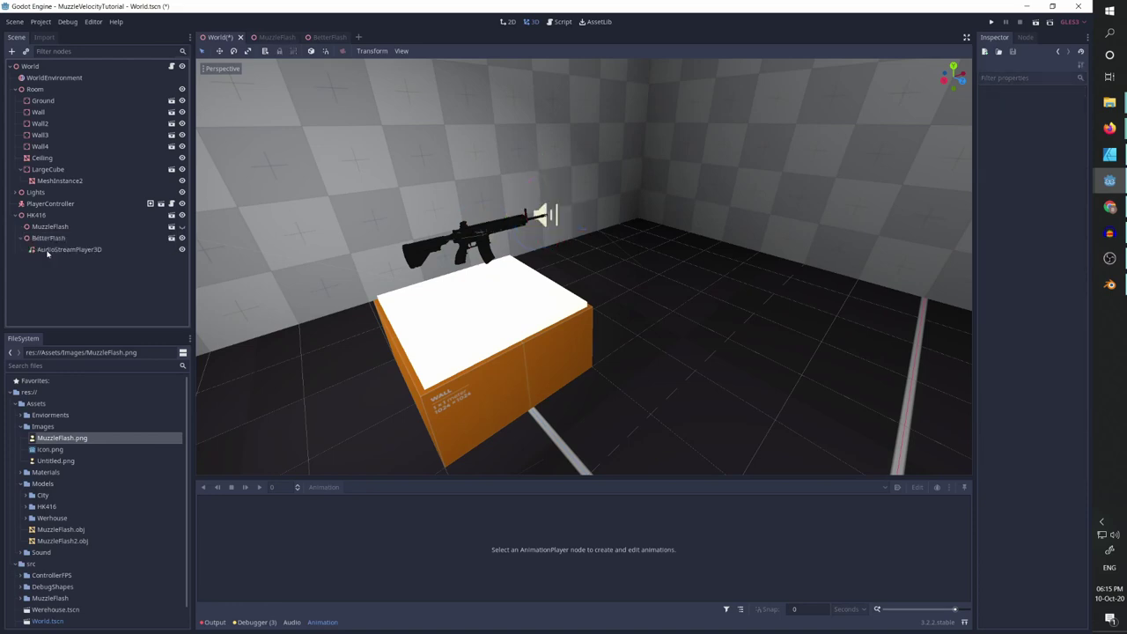
left_click(47, 227)
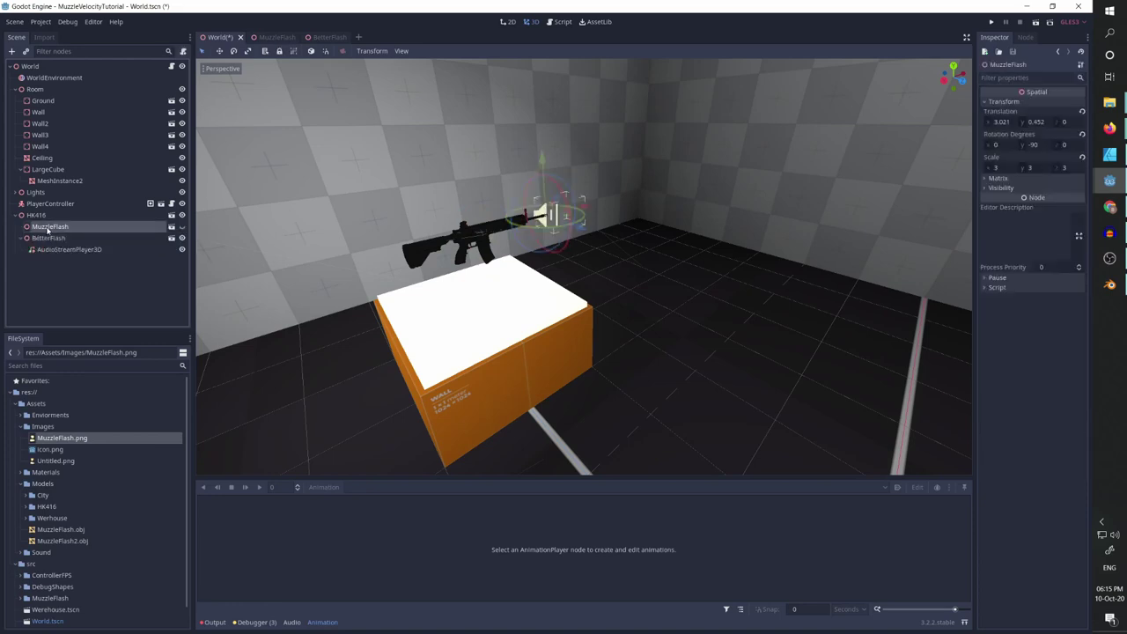
key("Delete")
key("Return")
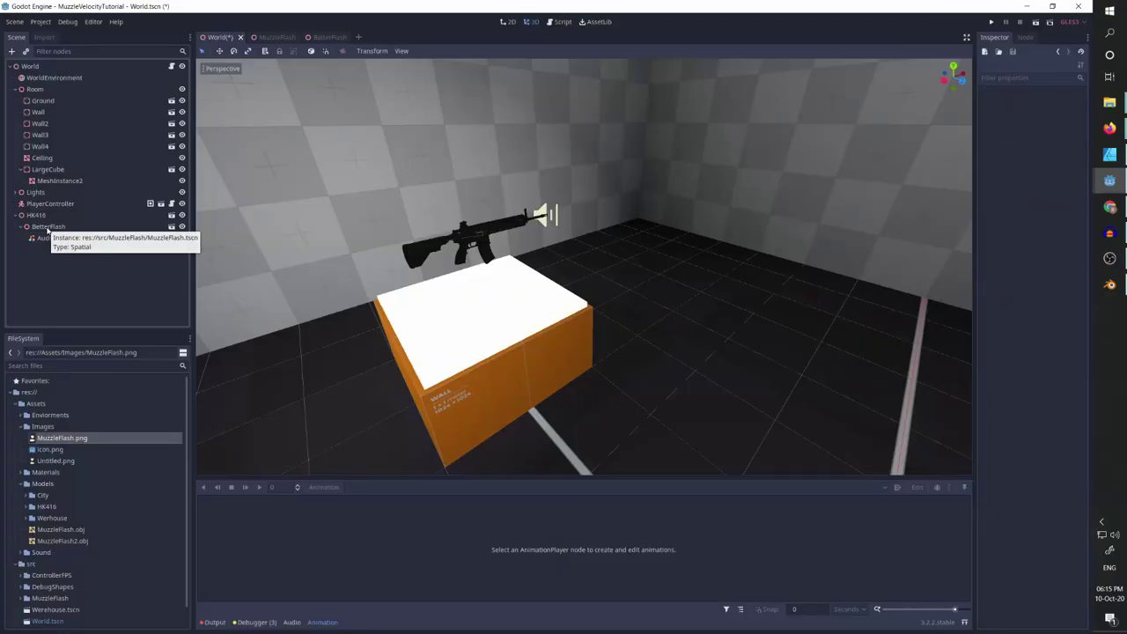
Rename the BetterFlash instance to MuzzleFlash
left_click(48, 227)
left_click(47, 227)
type("Muzzle")
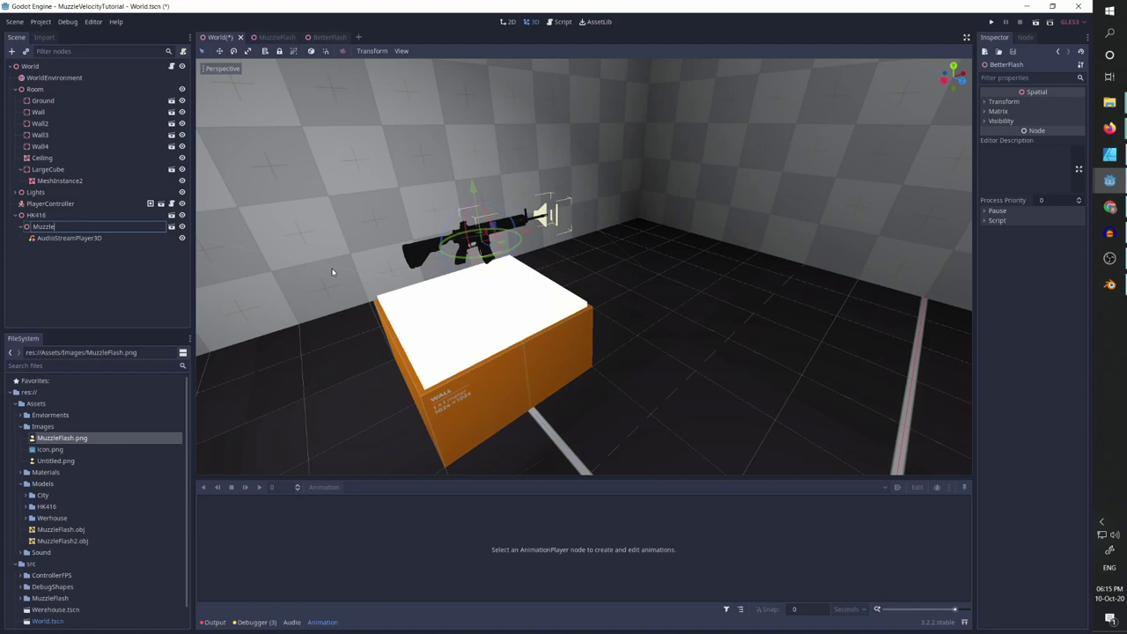
type("Flash")
key("Return")
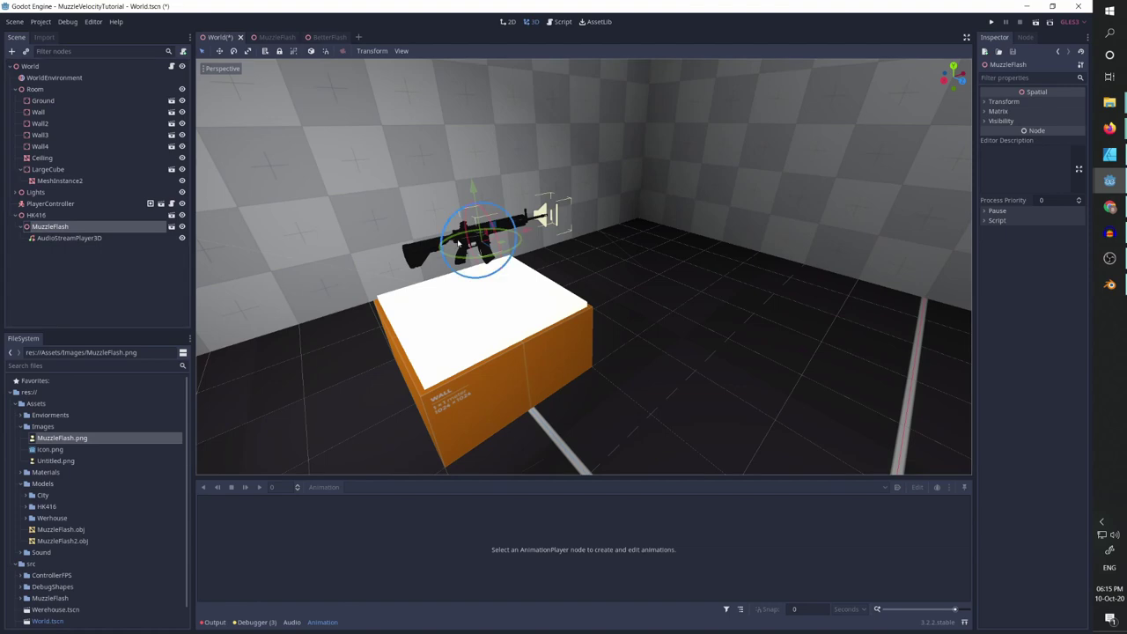
Move MuzzleFlash forward and up to the HK416 barrel tip using top and front orthographic views
middle_click_drag(332, 271, 585, 250)
scroll(598, 213, "up", 3)
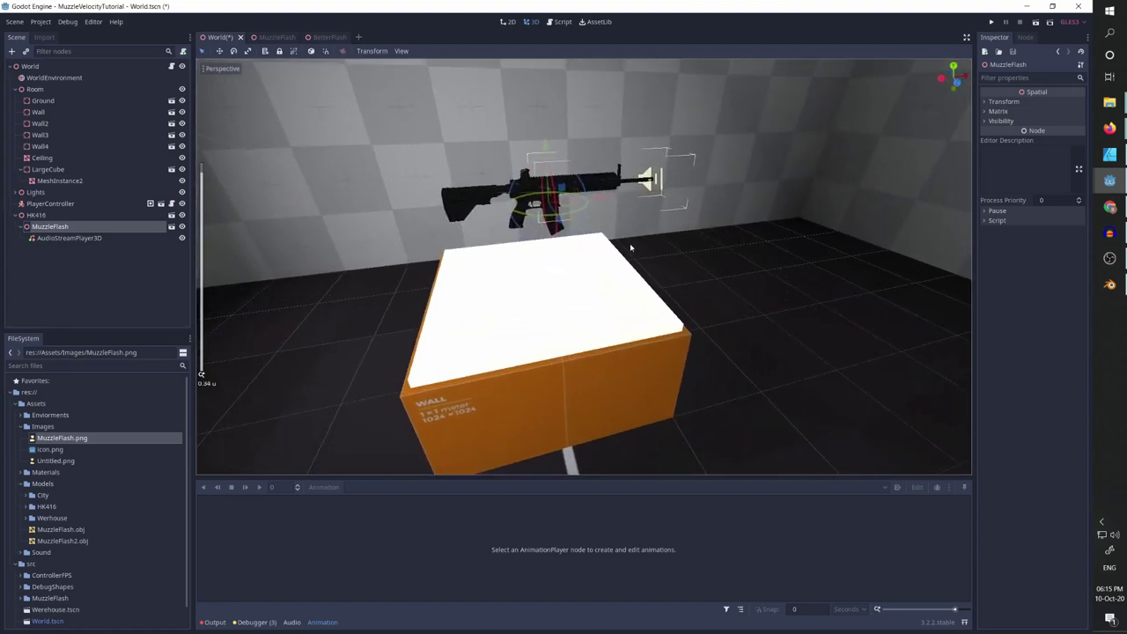
middle_click_drag(598, 213, 630, 265)
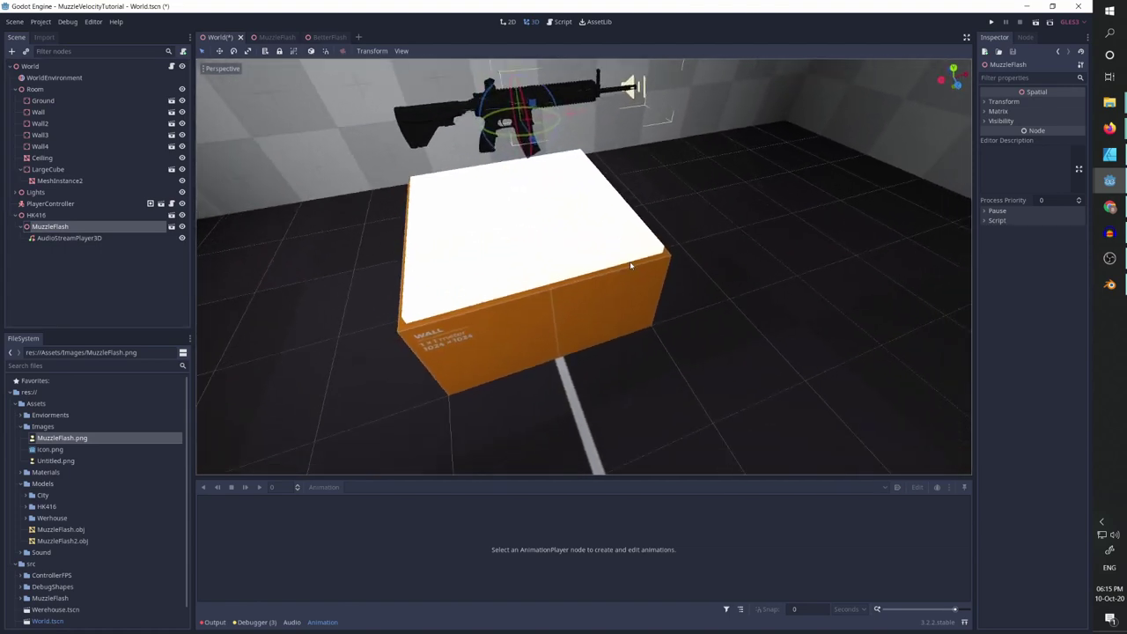
key("KP_7")
scroll(513, 221, "up", 5)
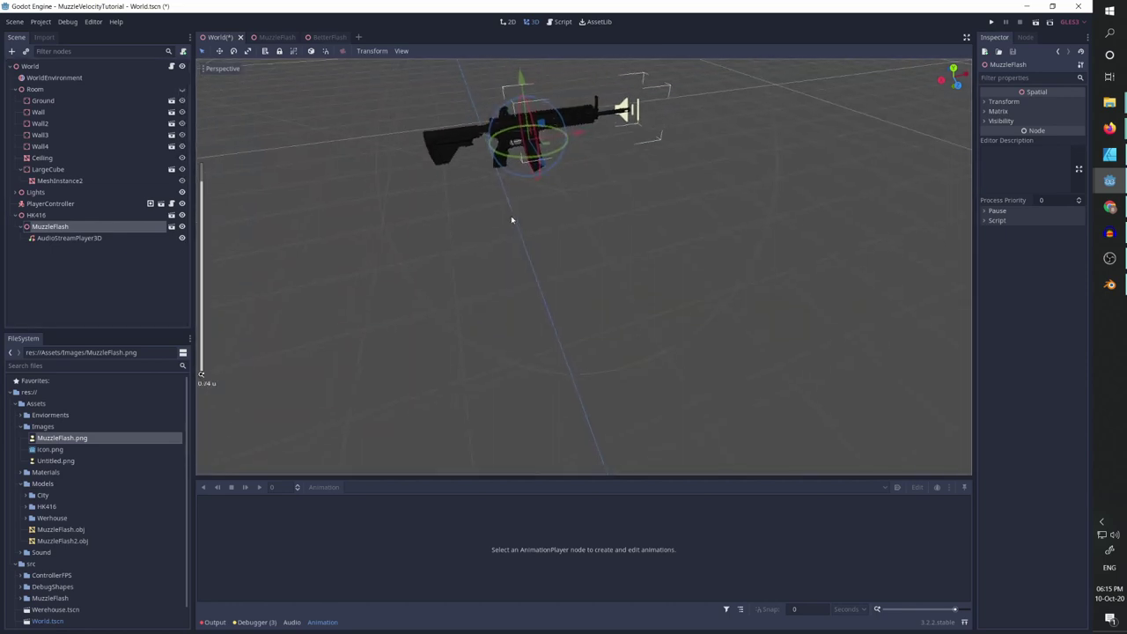
scroll(596, 234, "down", 8)
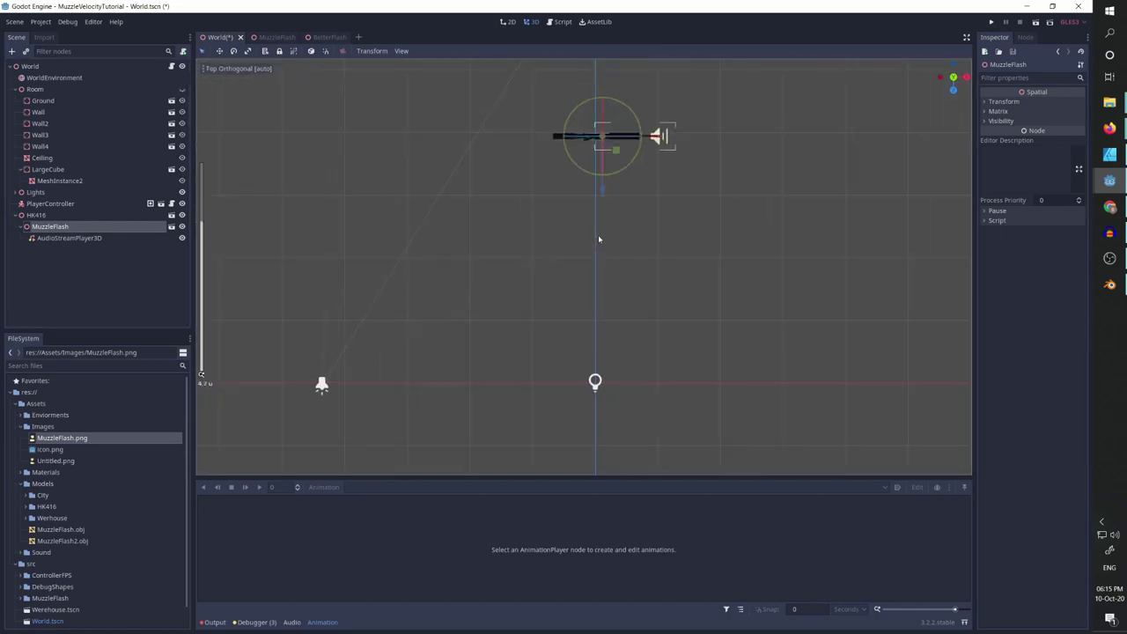
key("f")
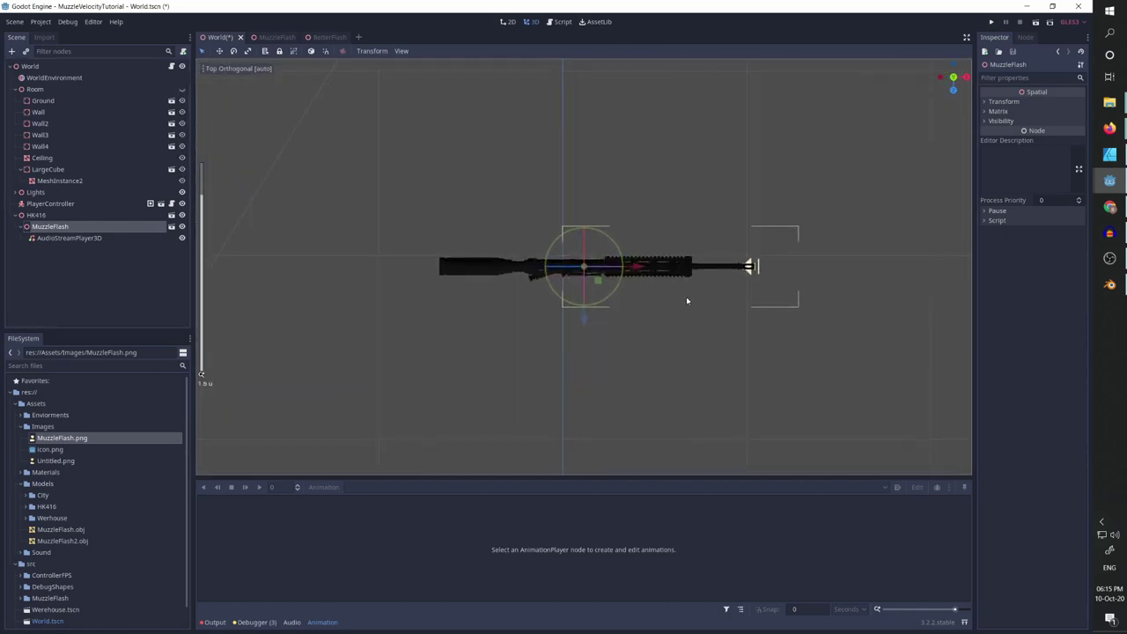
left_click_drag(637, 266, 898, 280)
key("KP_1")
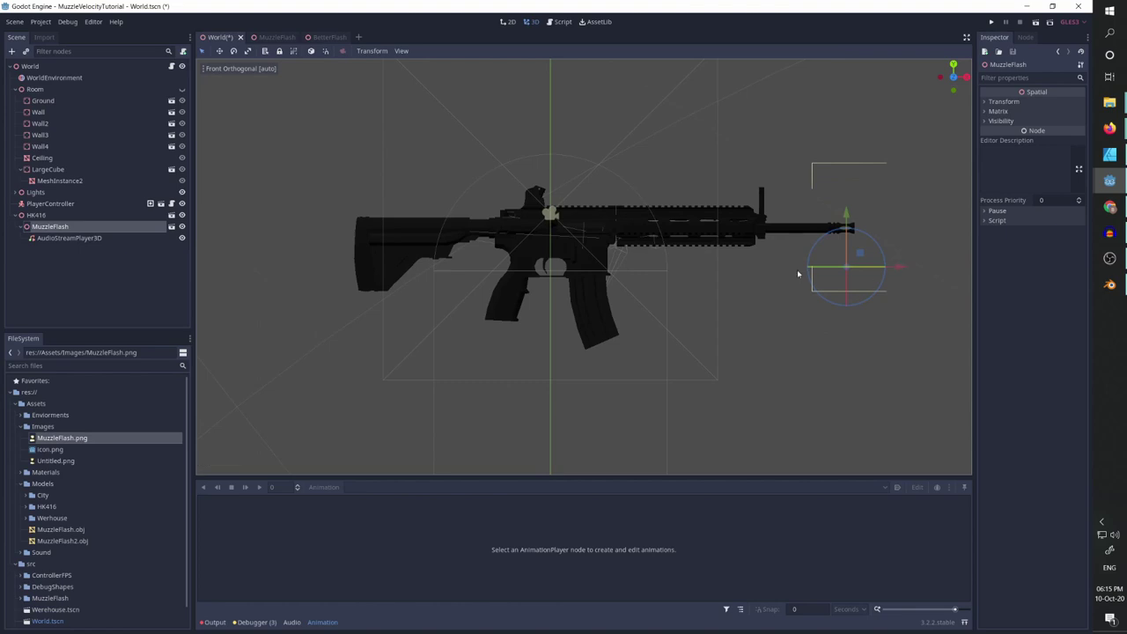
left_click_drag(847, 215, 847, 171)
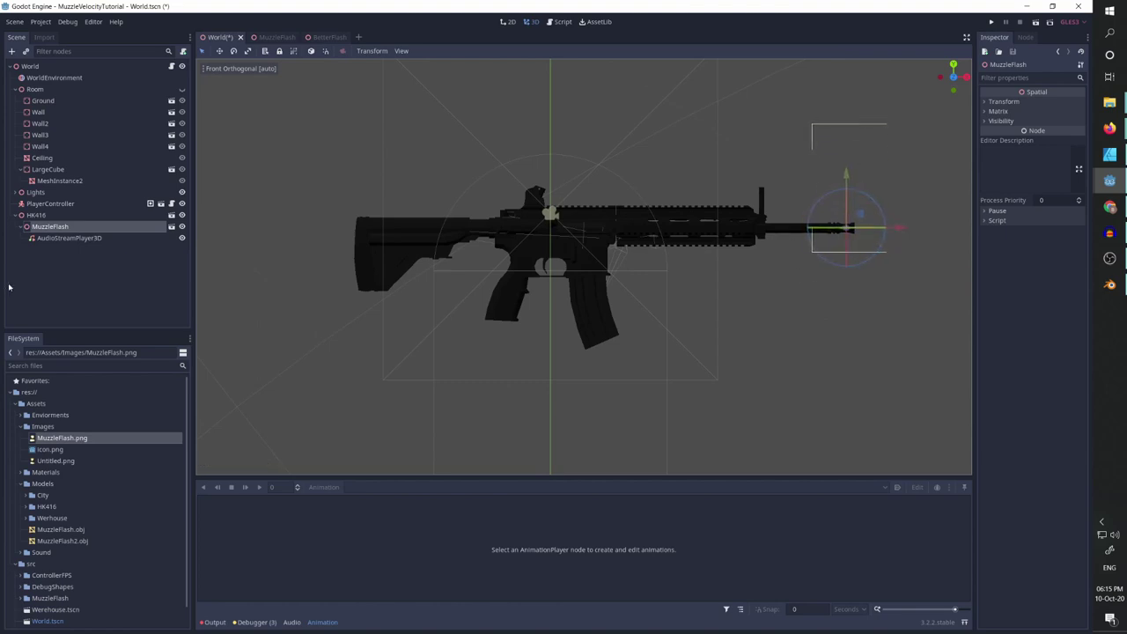
Set the AudioStreamPlayer3D's translation and scale values to 0 in the Inspector
left_click(79, 238)
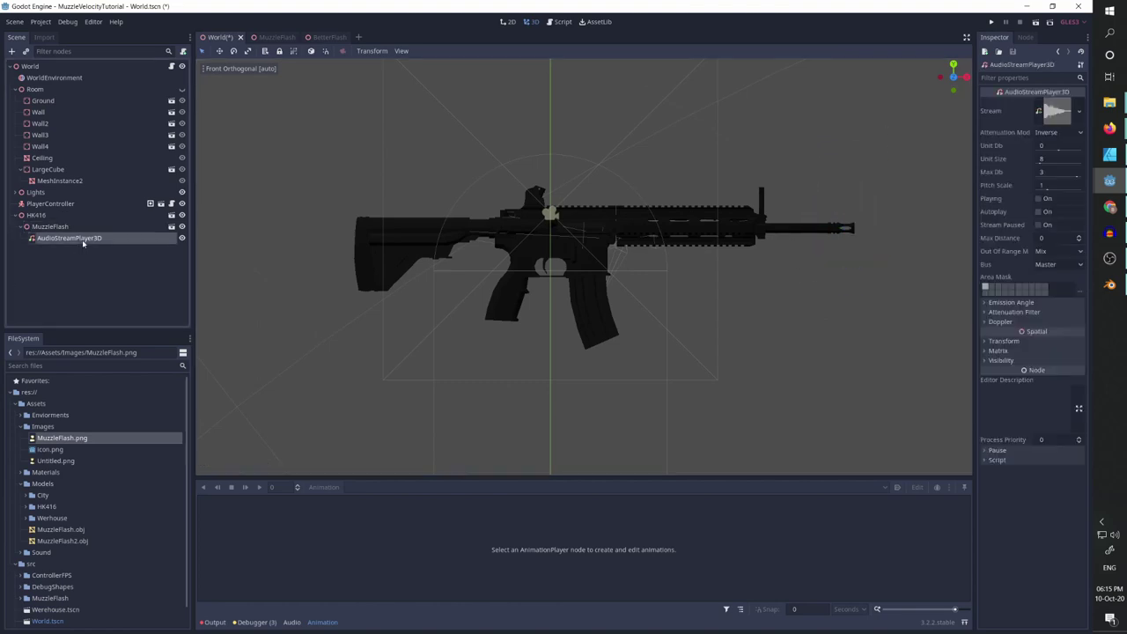
left_click(1026, 341)
left_click(996, 361)
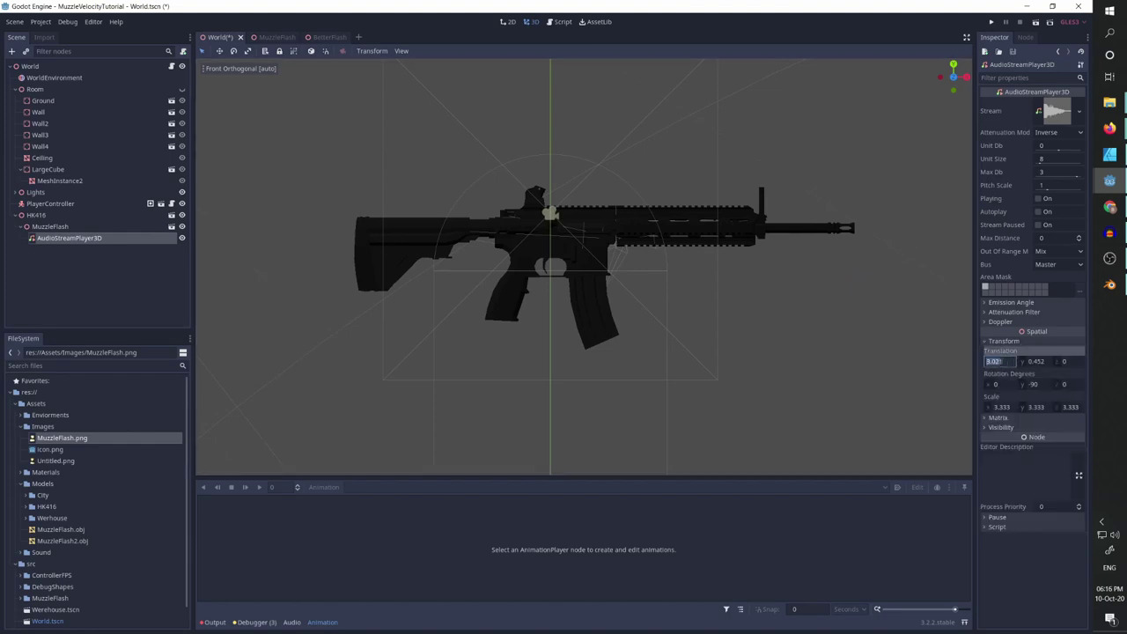
type("0")
key("Tab")
type("0")
key("Tab")
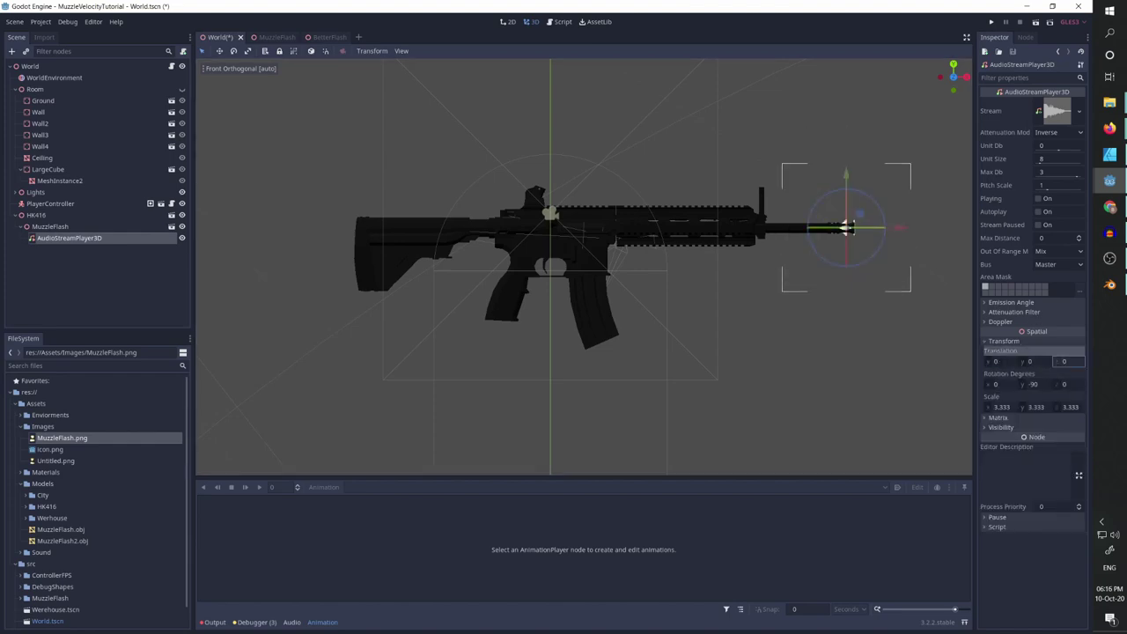
key("Tab")
key("Tab")
key("Tab")
key("Tab")
type("0")
key("Tab")
type("0")
key("Tab")
type("0")
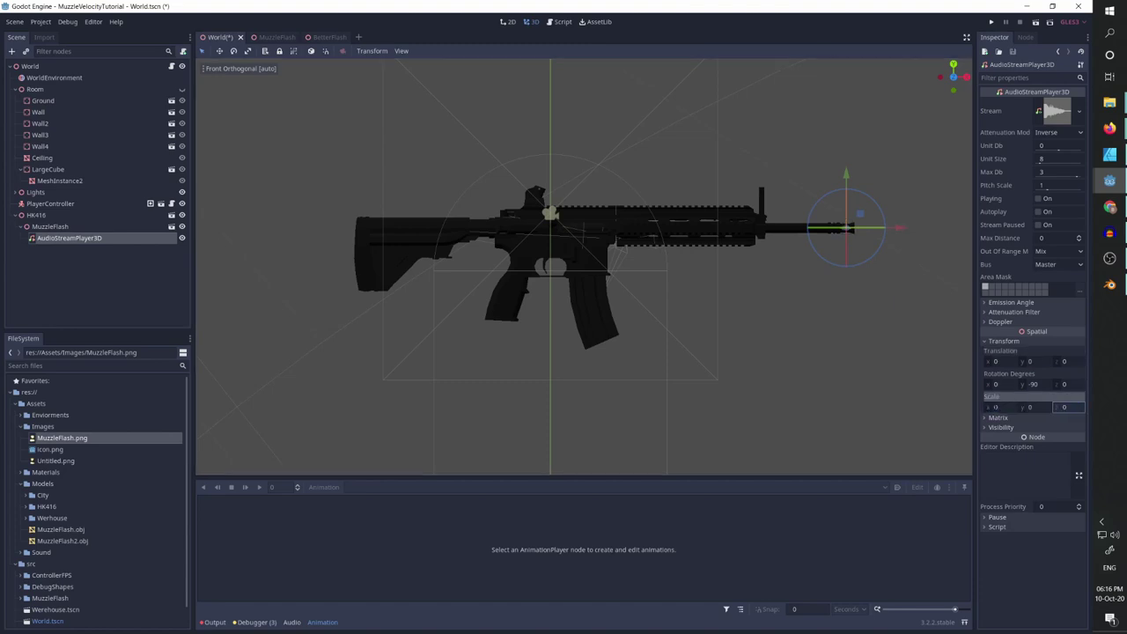
key("Return")
middle_click_drag(726, 286, 748, 317)
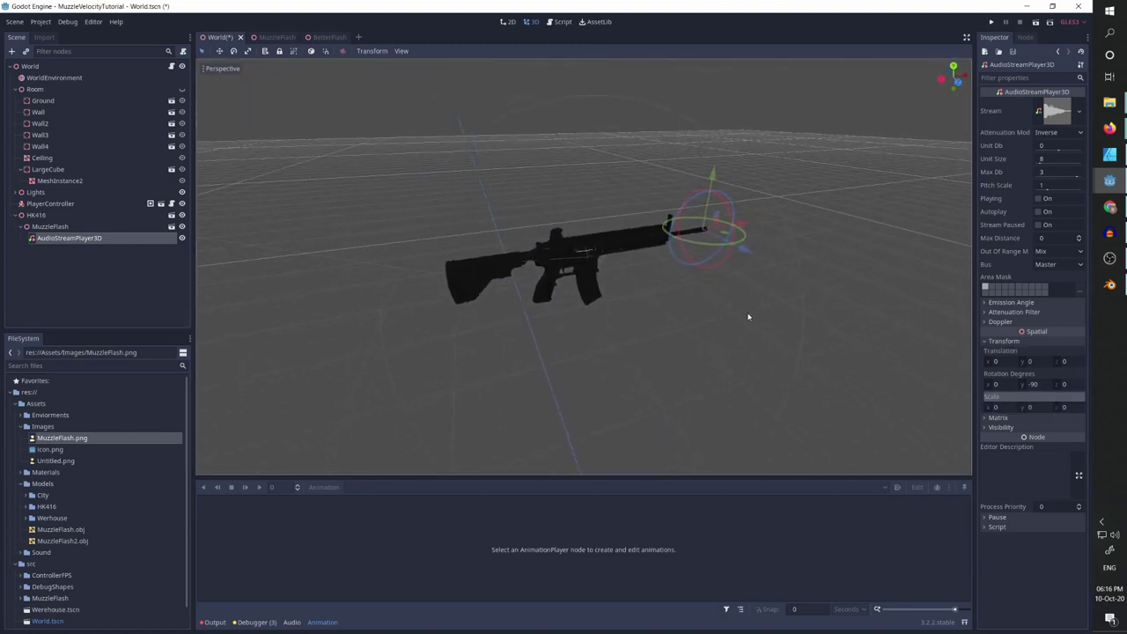
Enable Editable Children on MuzzleFlash and toggle off its Graphics node's visibility
right_click(52, 227)
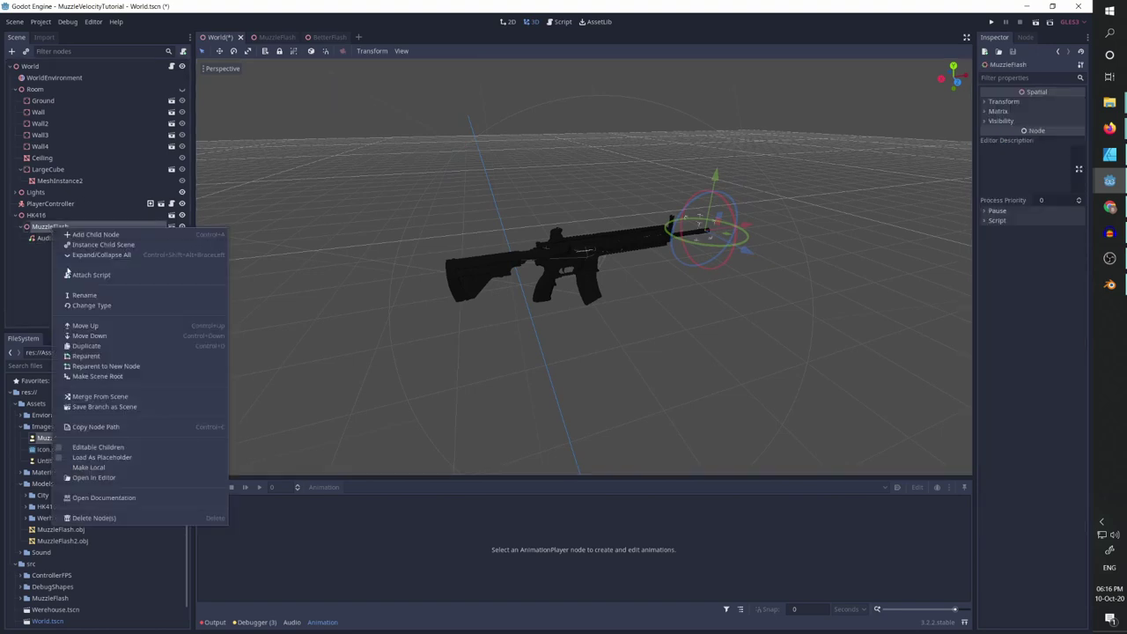
left_click(119, 449)
scroll(201, 185, "down", 2)
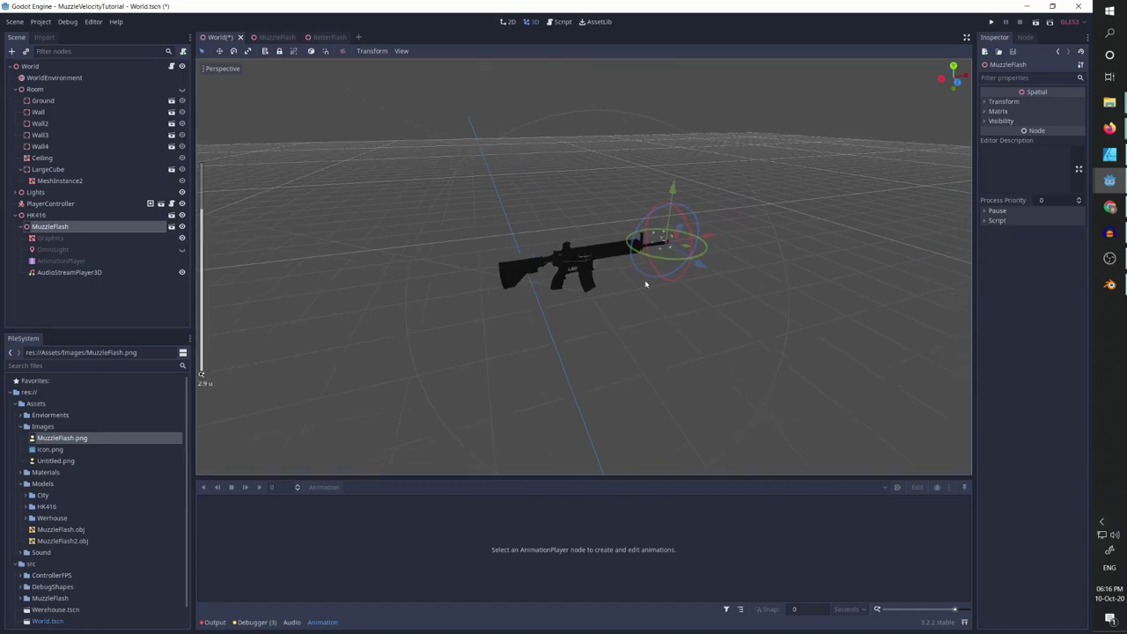
scroll(704, 282, "up", 8)
middle_click_drag(764, 284, 360, 324)
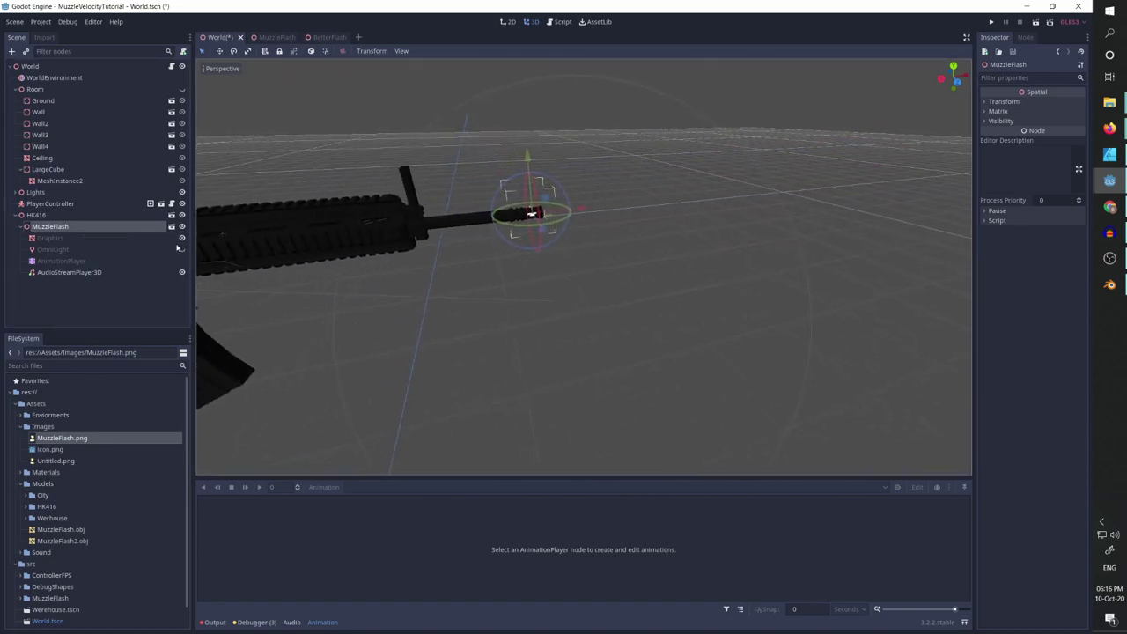
left_click(181, 239)
Turn Editable Children off on MuzzleFlash, confirm with OK, and collapse the HK416 branch
right_click(52, 230)
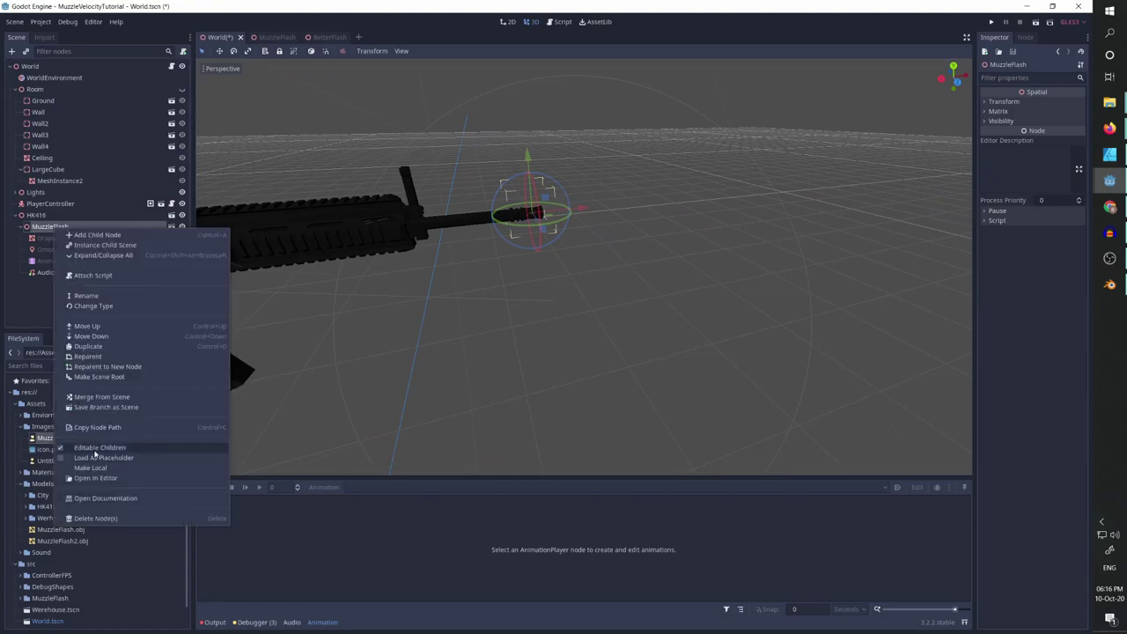
left_click(132, 457)
left_click(490, 331)
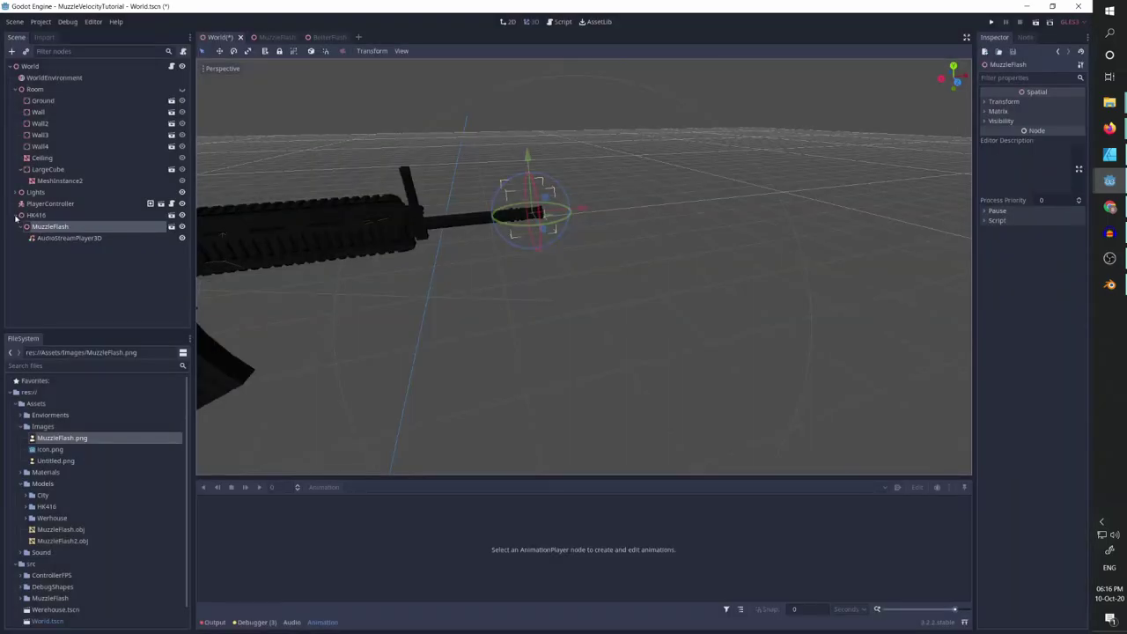
left_click(16, 215)
scroll(516, 285, "down", 5)
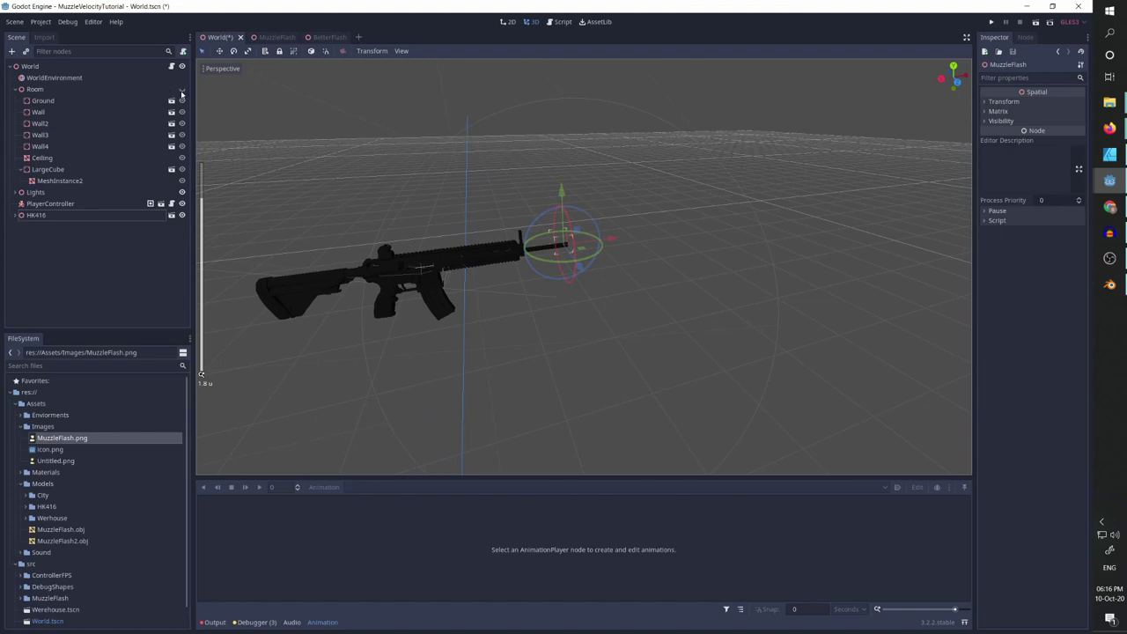
scroll(589, 333, "down", 8)
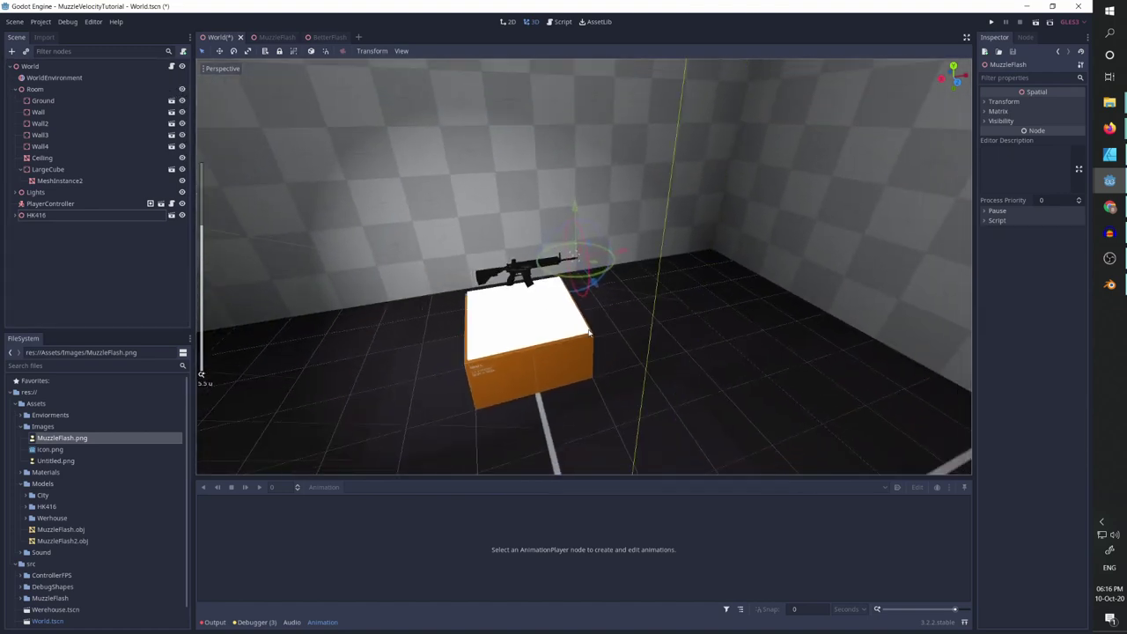
middle_click_drag(589, 333, 541, 332)
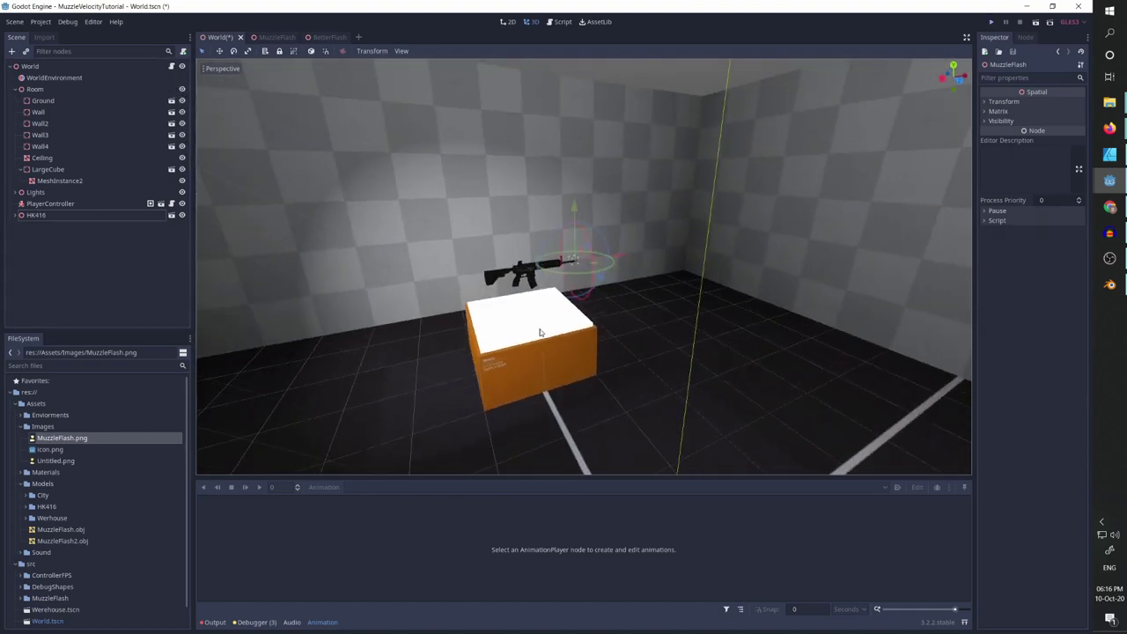
Run the game with F5, fire the gun twice and walk around to check the flash
key("F5")
left_click(563, 317)
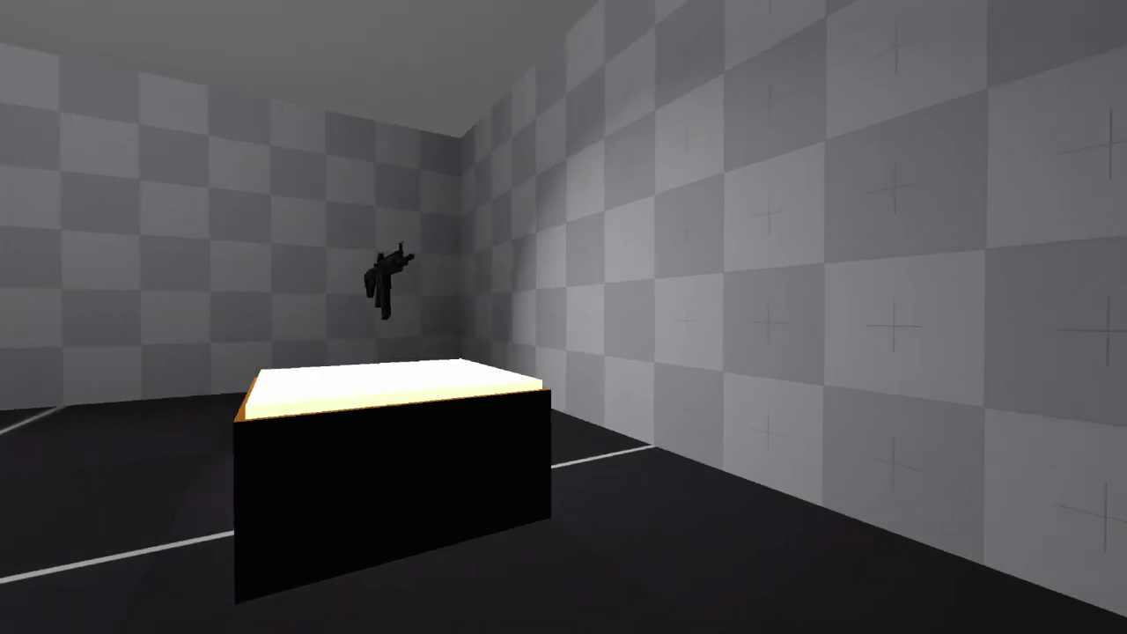
left_click(564, 317)
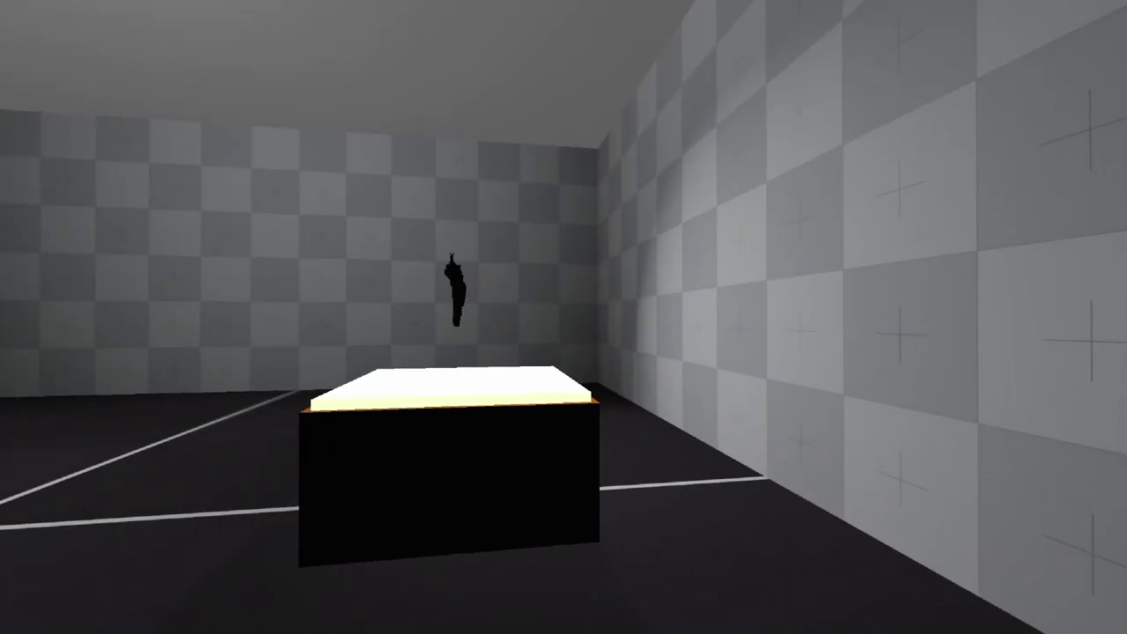
key("w")
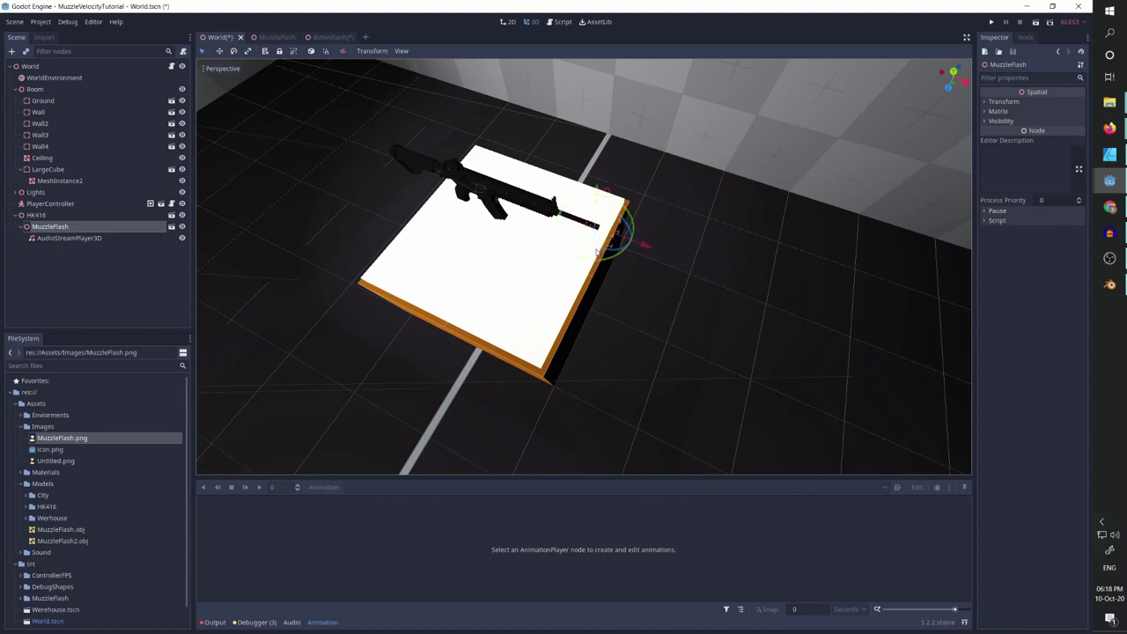
Set MuzzleFlash's Transform scale to 3 on the x, y and z axes
scroll(627, 252, "up", 3)
middle_click_drag(628, 253, 563, 212)
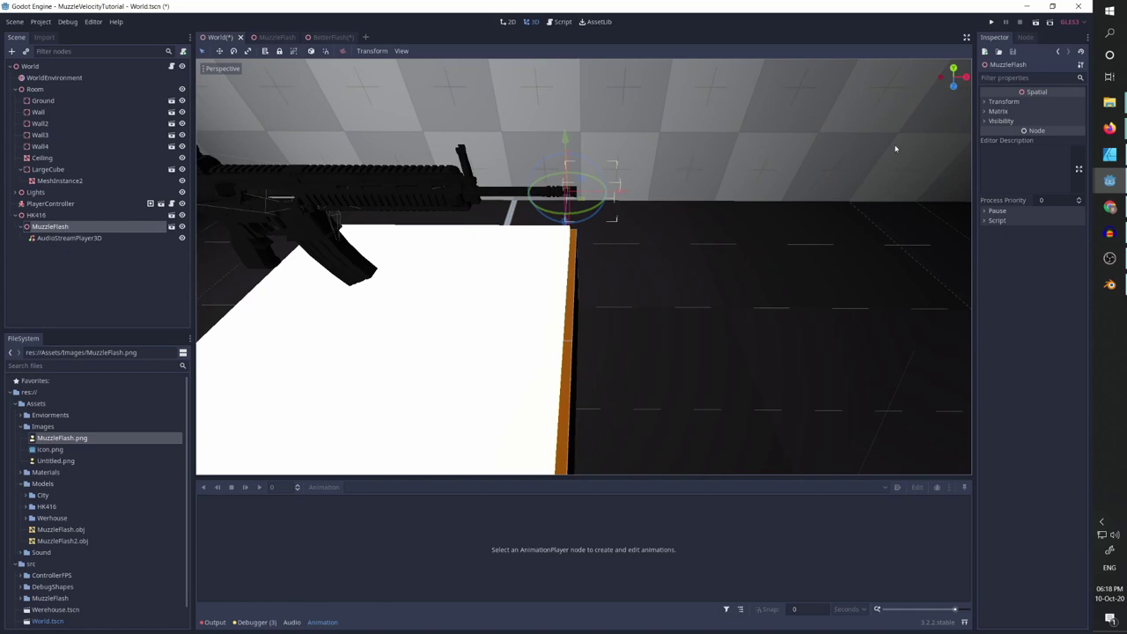
left_click(994, 102)
left_click(998, 168)
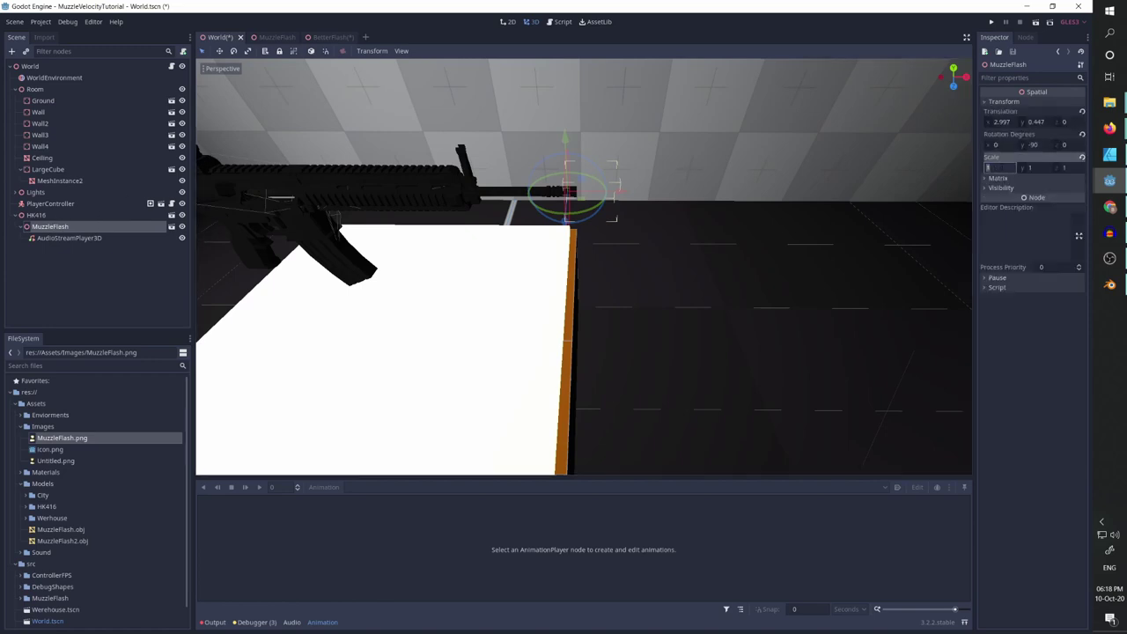
type("3")
key("Tab")
type("3")
key("Tab")
type("3")
key("Return")
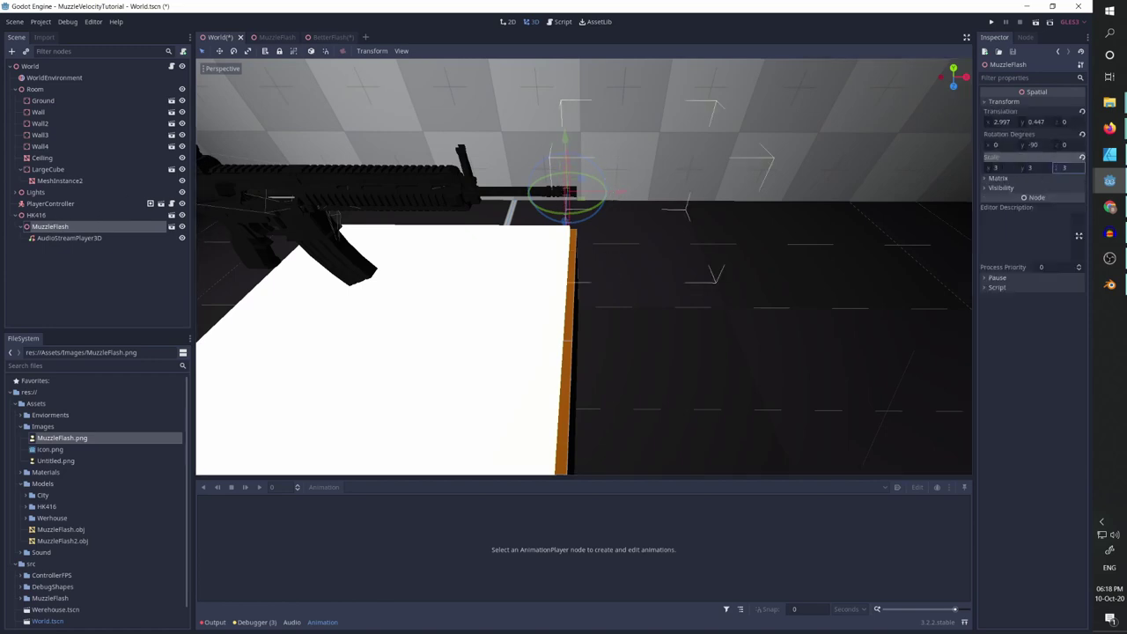
scroll(451, 296, "down", 3)
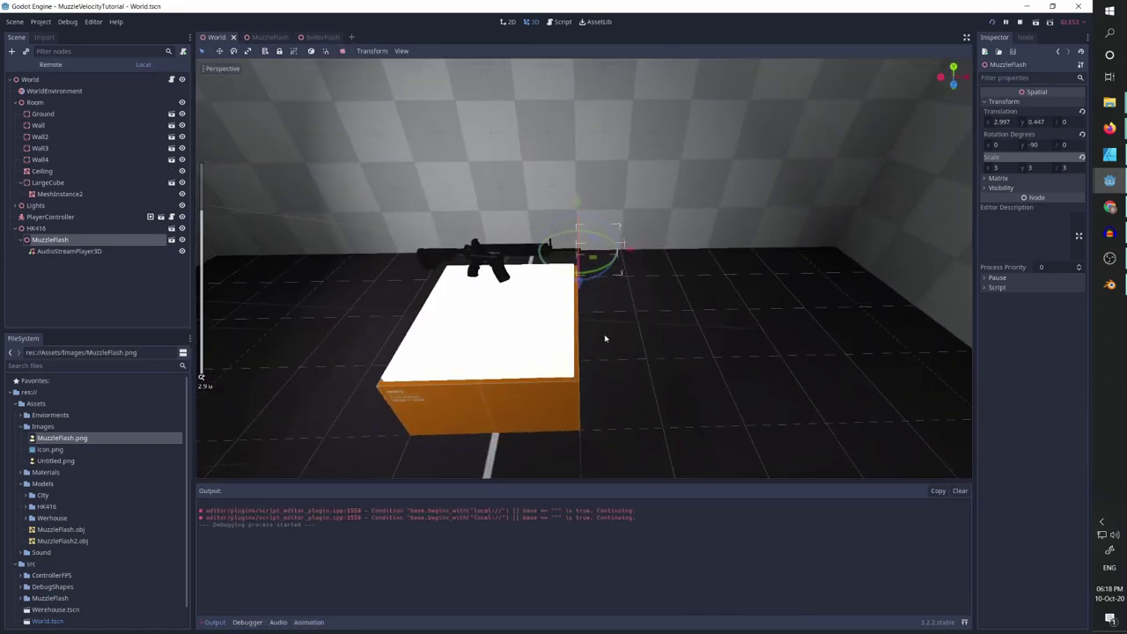